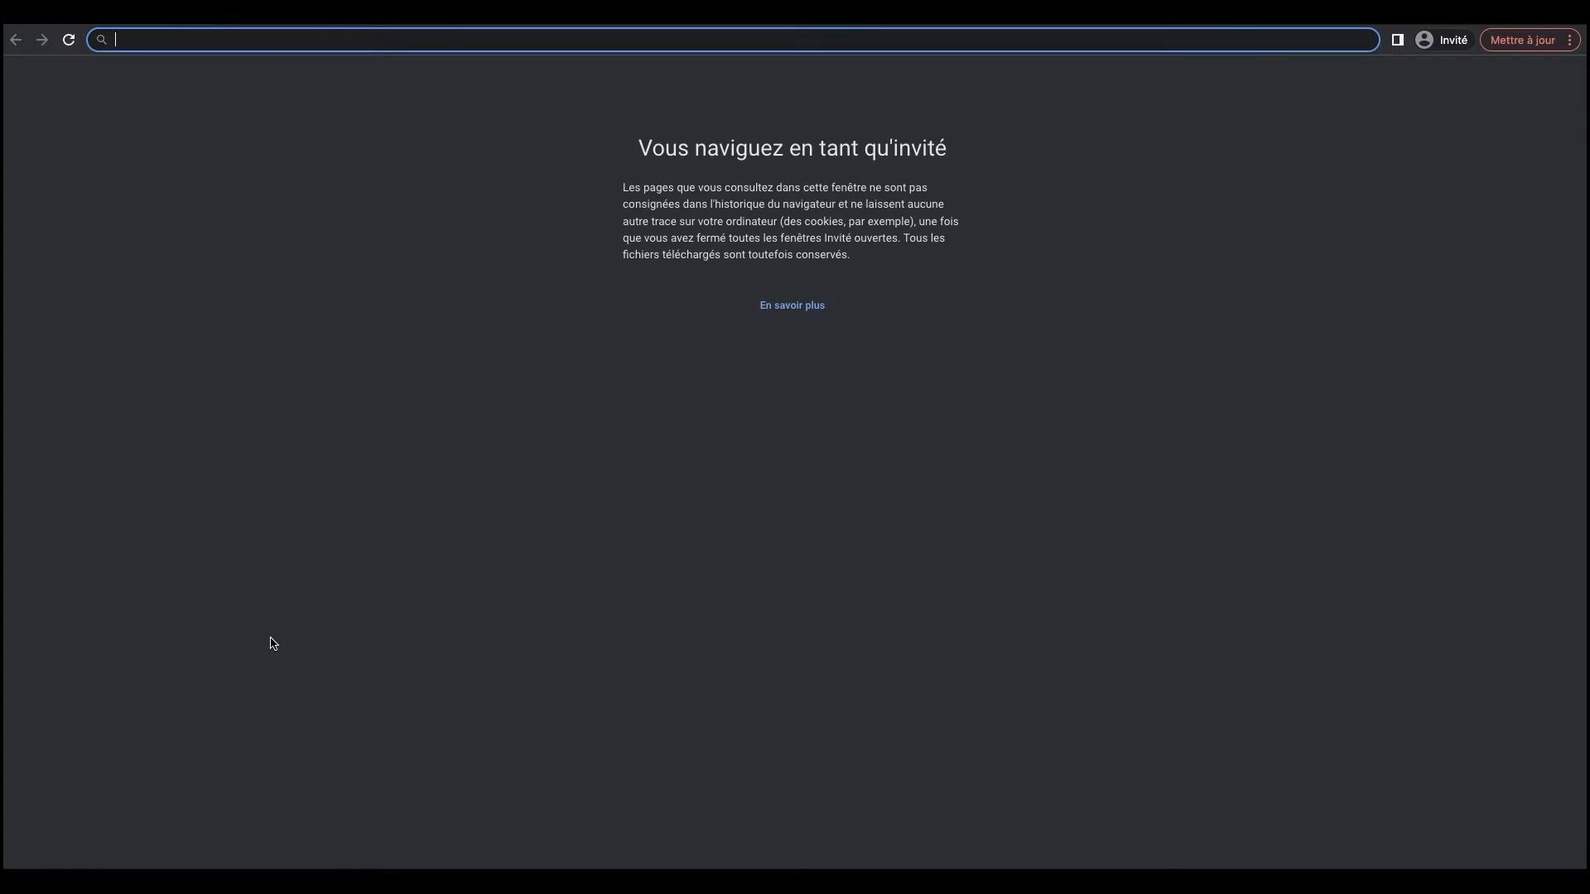
Step: Go to business.facebook.com in the guest browser window
{"action": "type", "text": "business"}
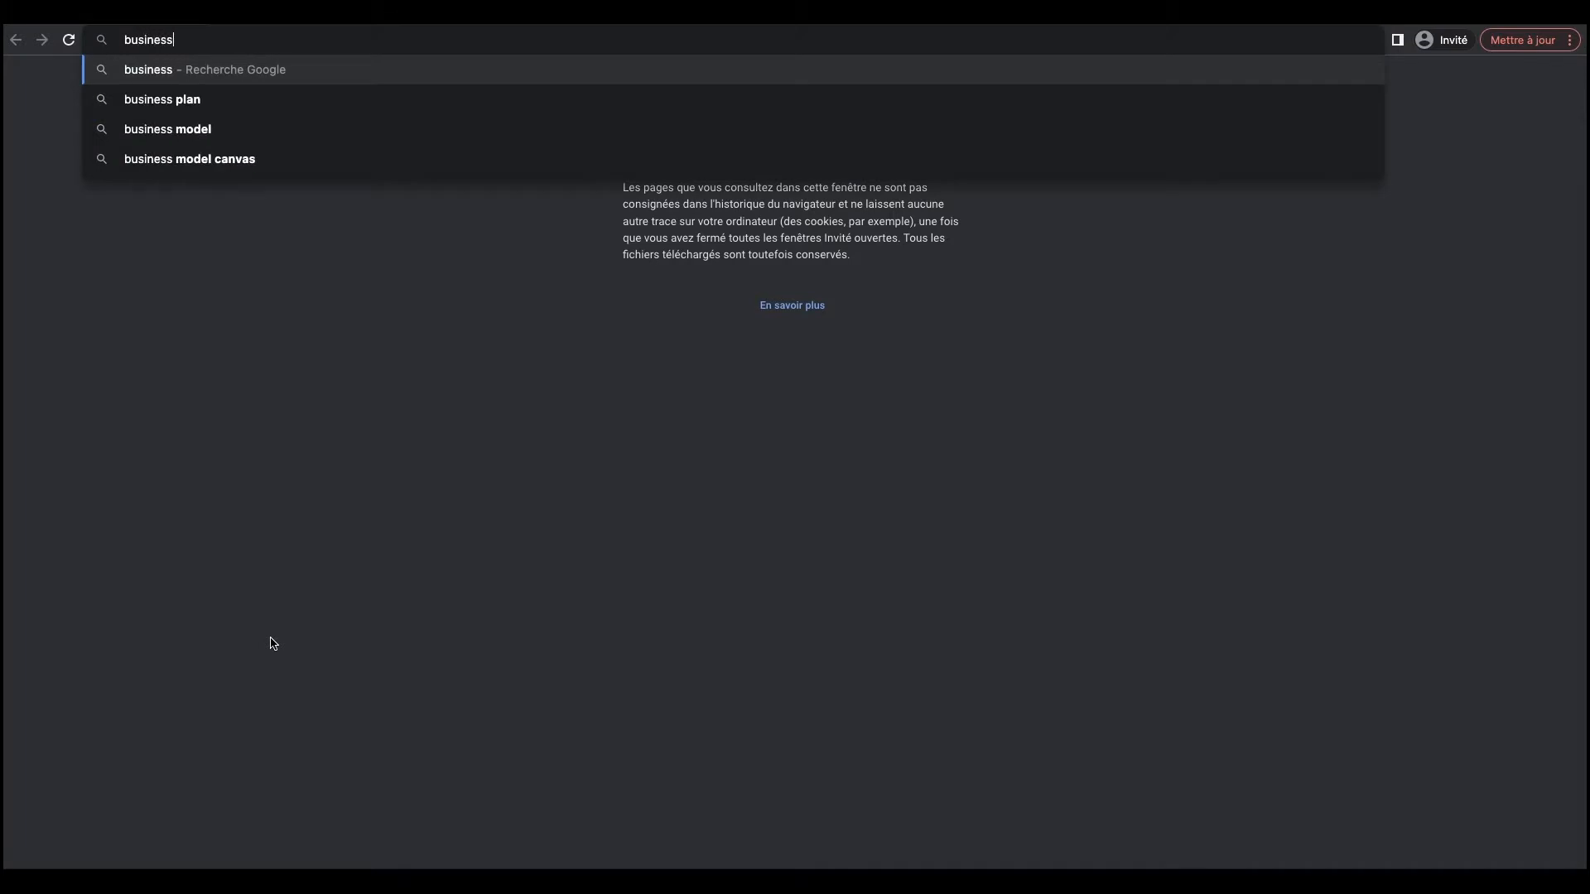
{"action": "type", "text": ".faceb"}
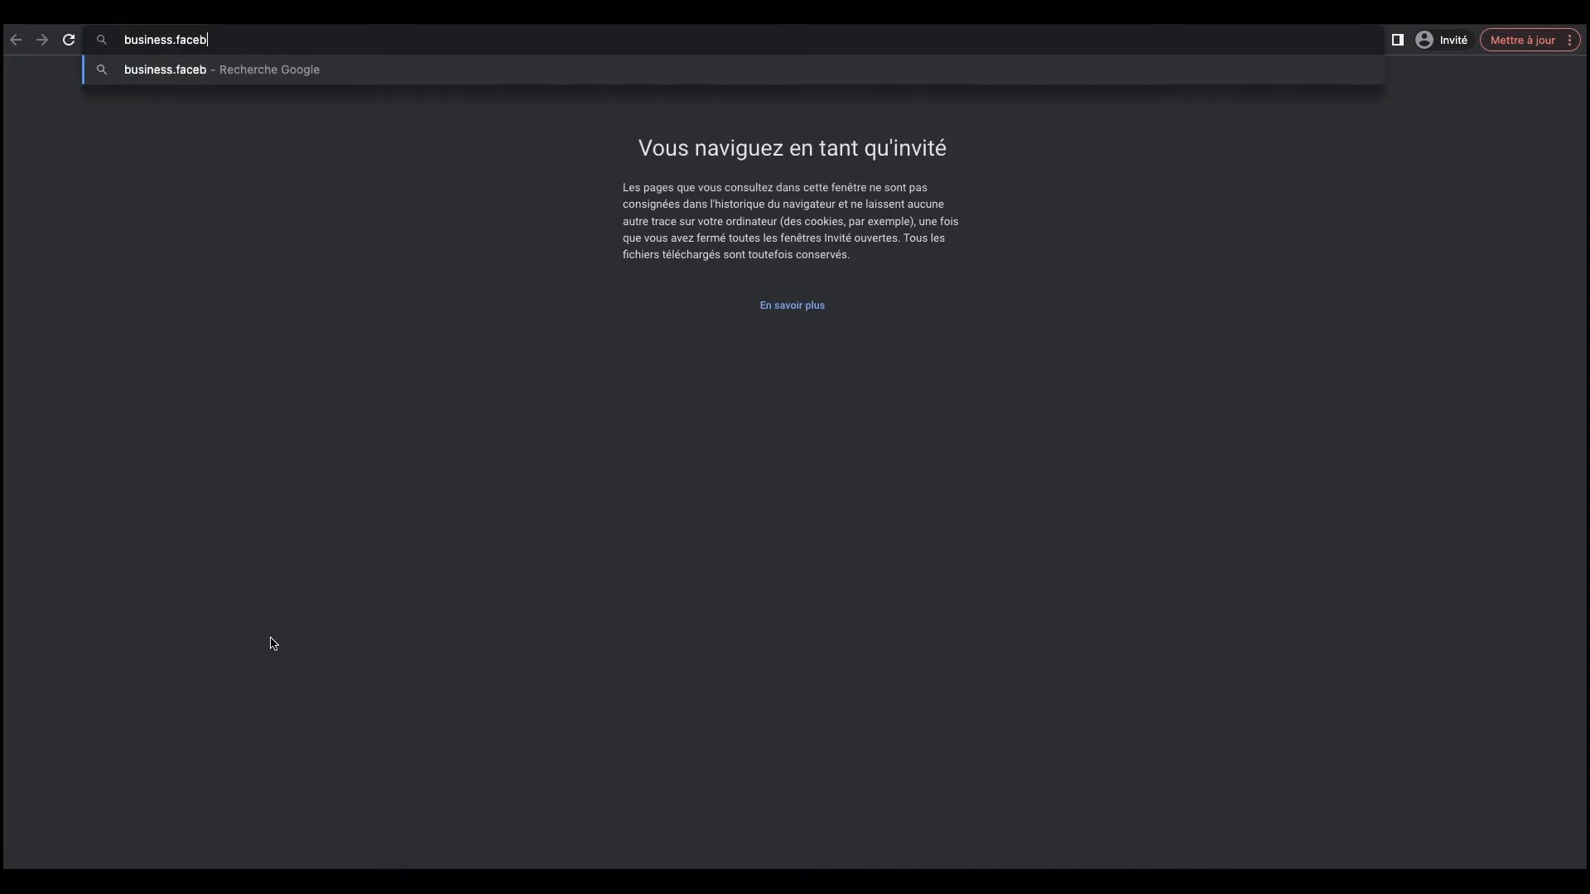
{"action": "type", "text": "ook.com"}
{"action": "key", "text": "Return"}
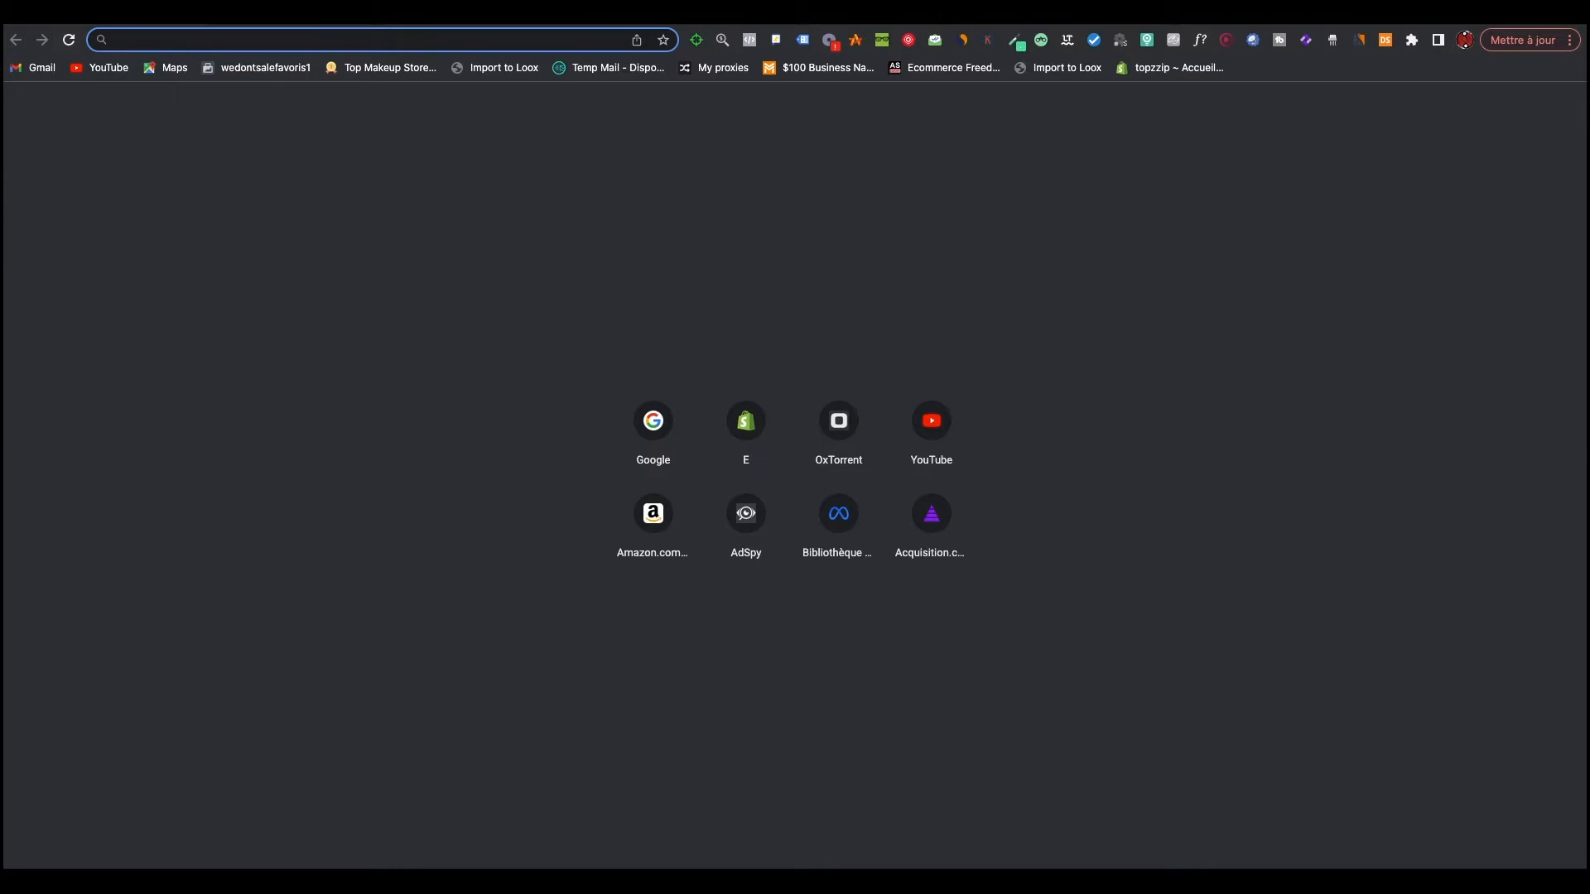
Step: Open the Business Manager creation page at business.facebook.com/create in the regular browser profile
{"action": "type", "text": "bus"}
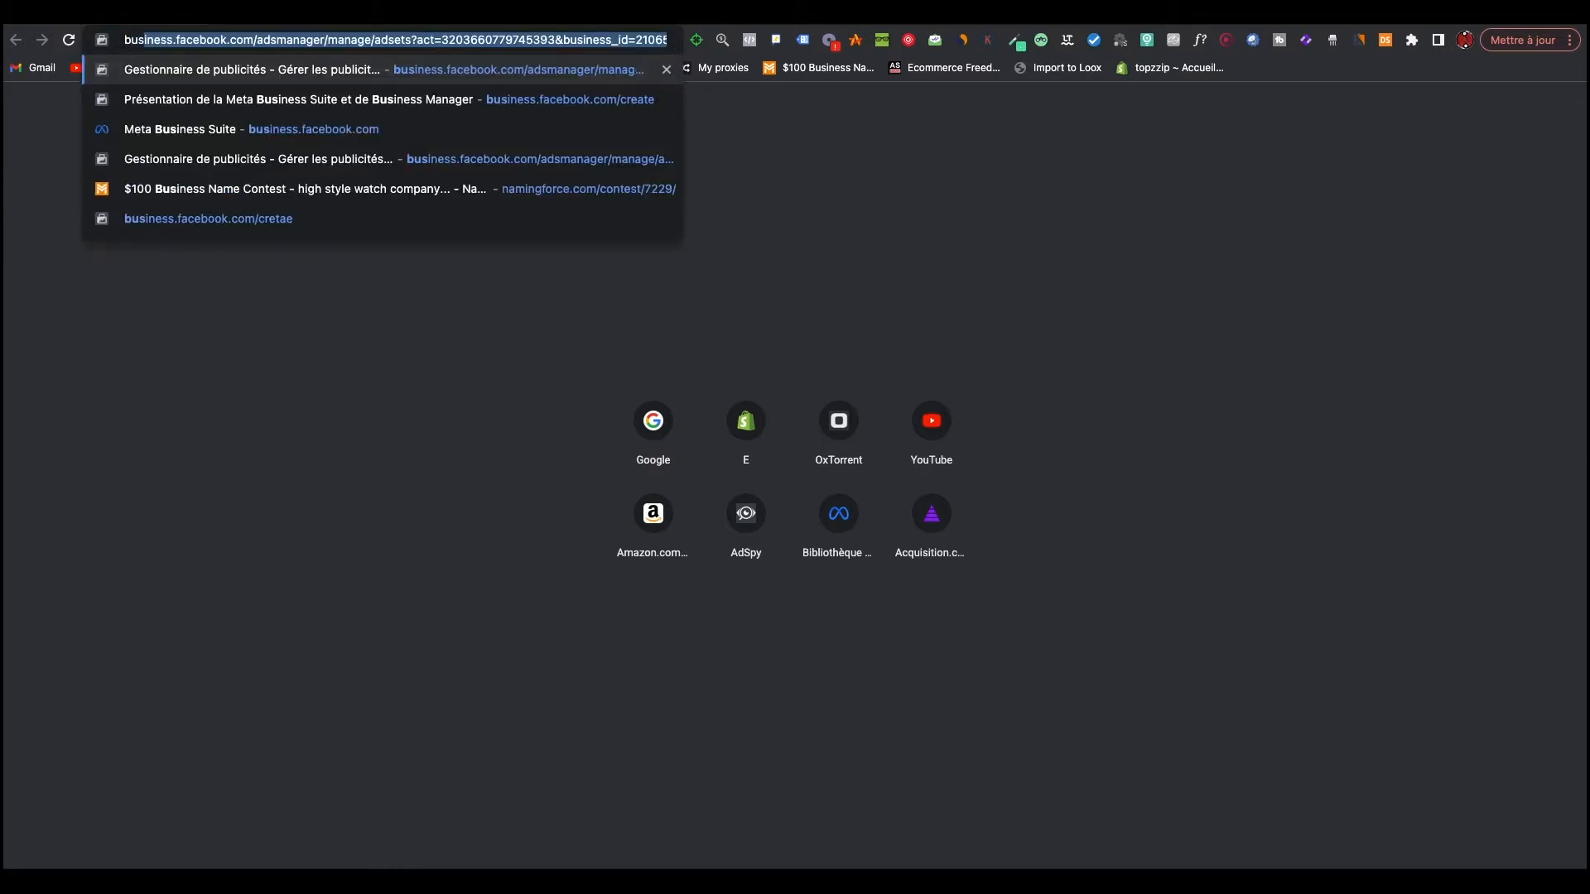
{"action": "type", "text": "iness."}
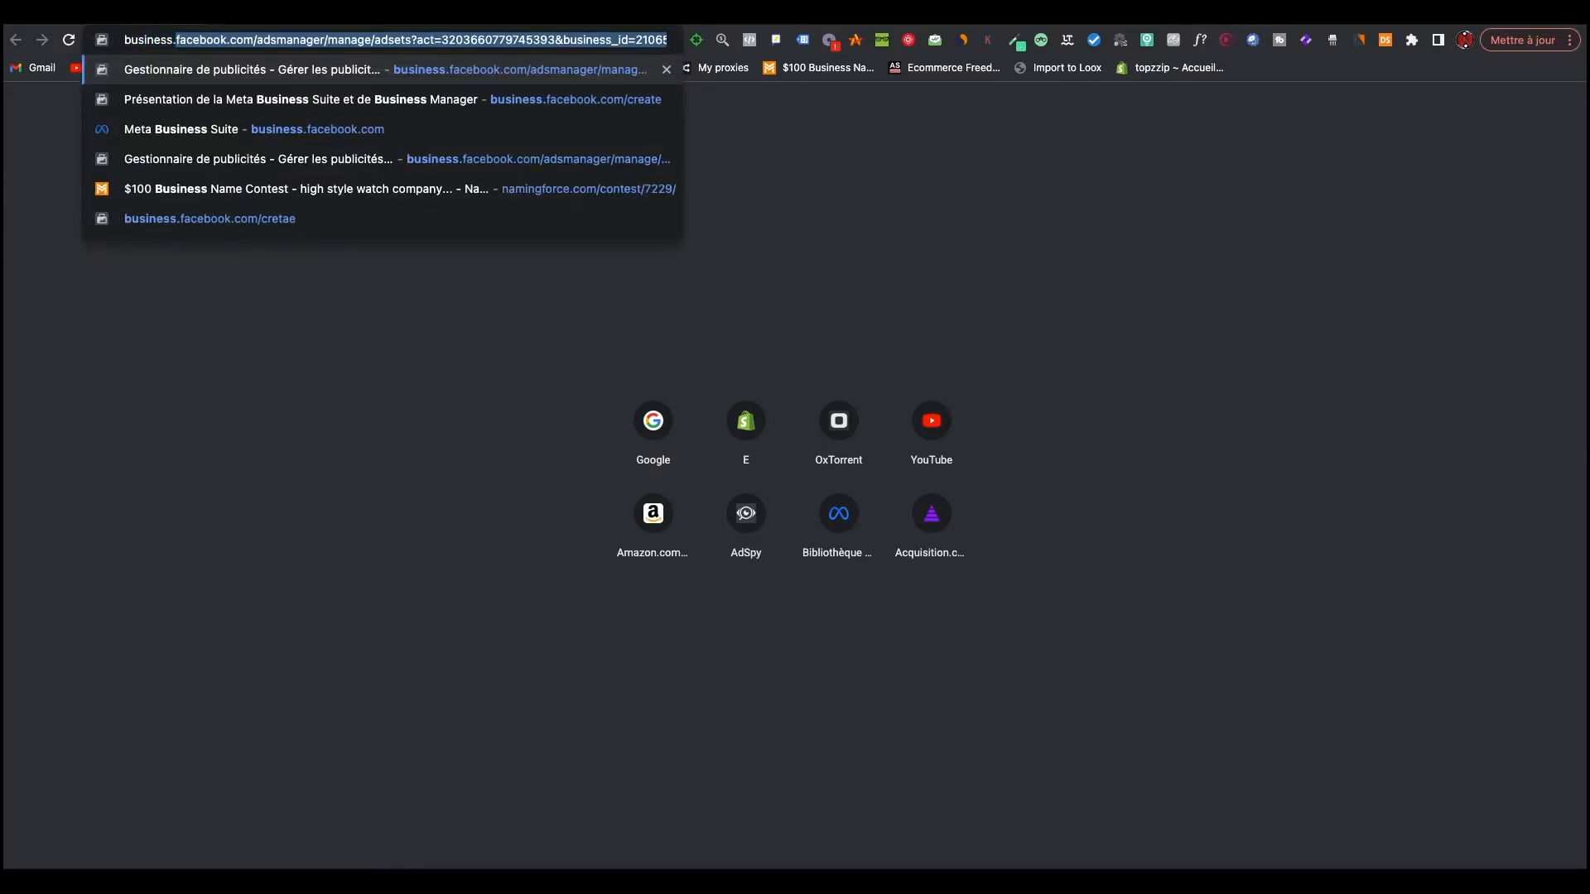
{"action": "type", "text": "facebook"}
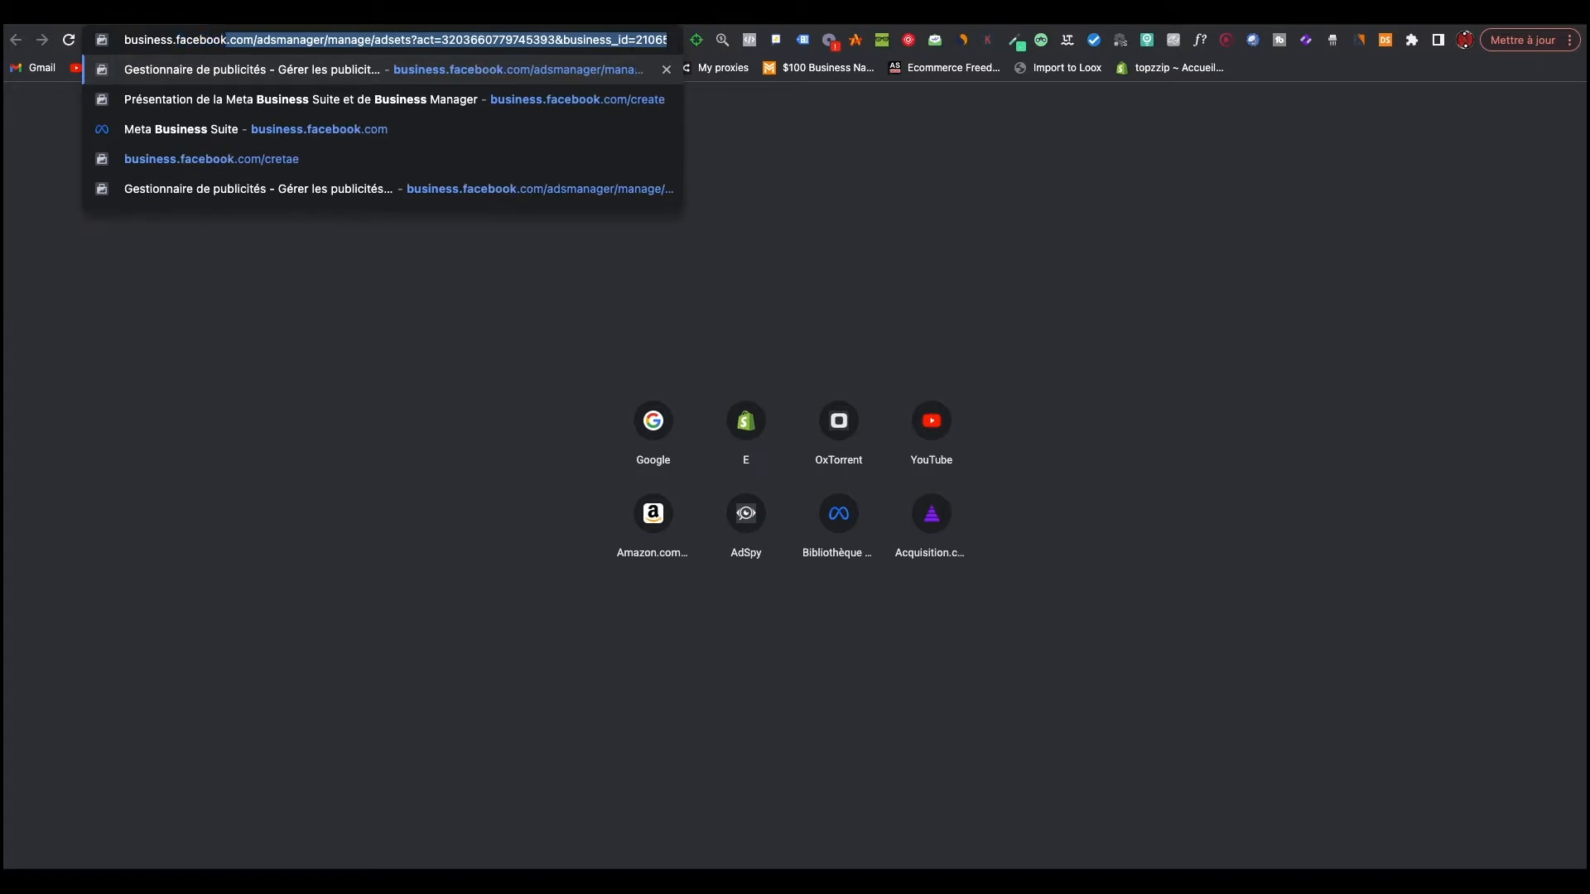
{"action": "type", "text": ".com"}
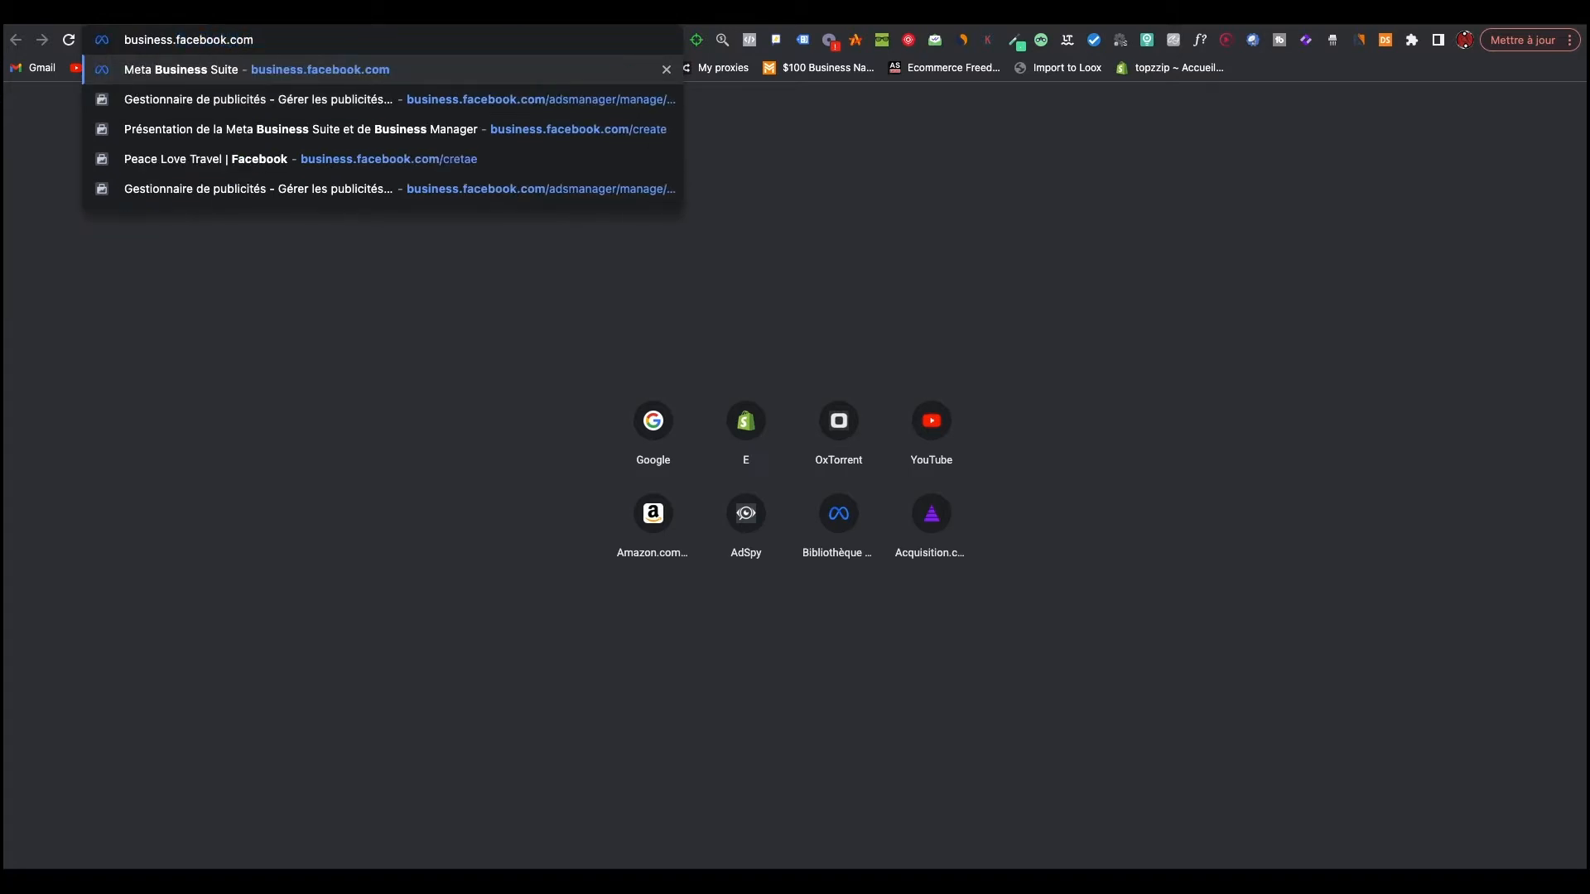
{"action": "type", "text": "/create"}
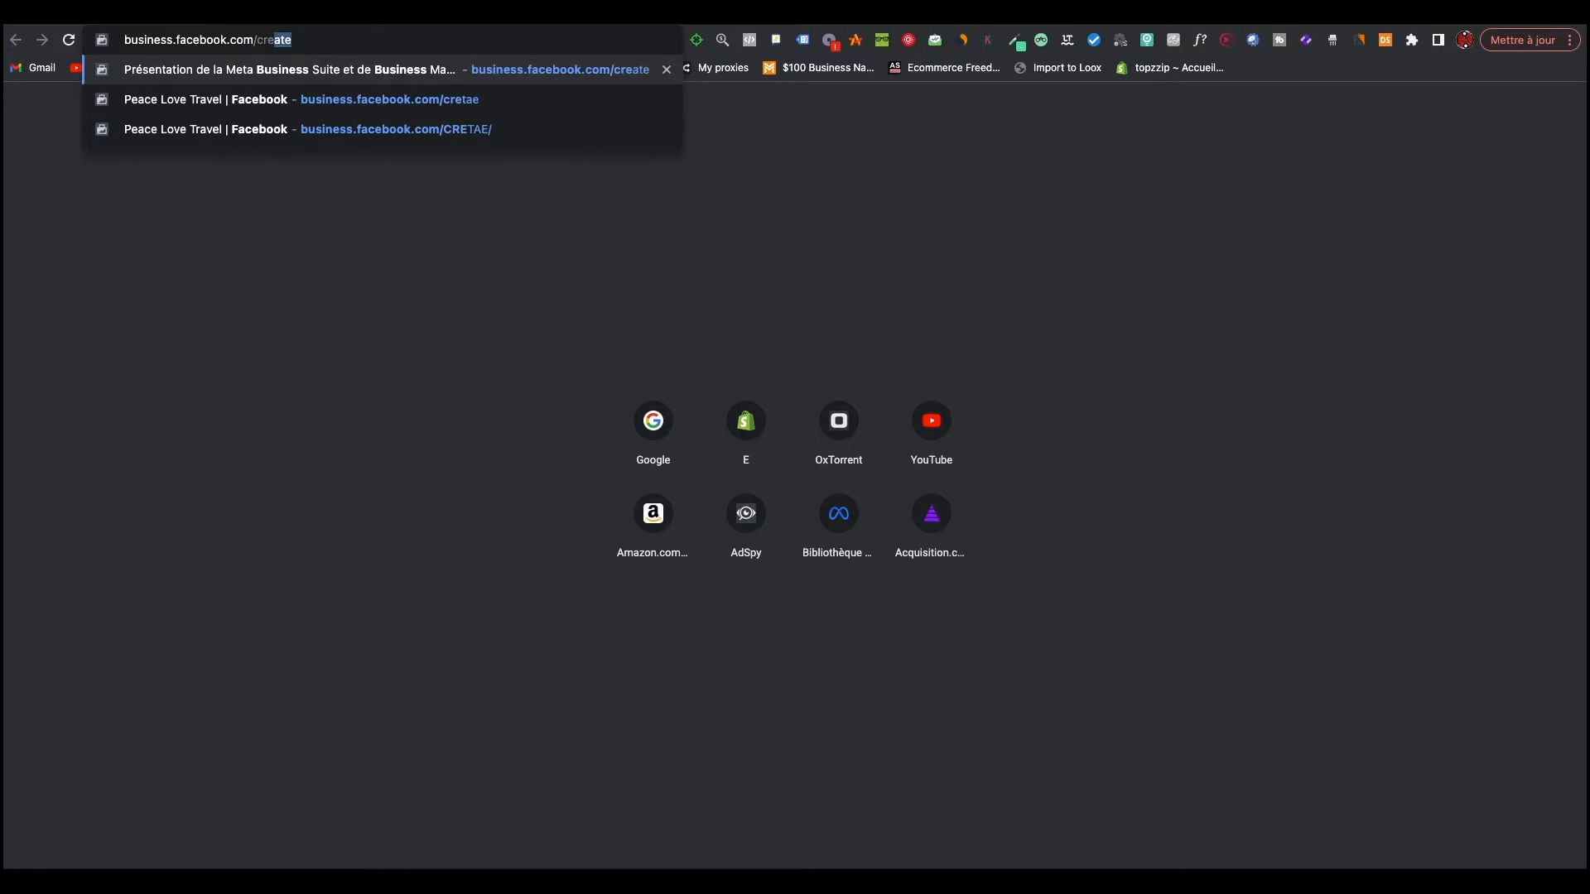
{"action": "key", "text": "Return"}
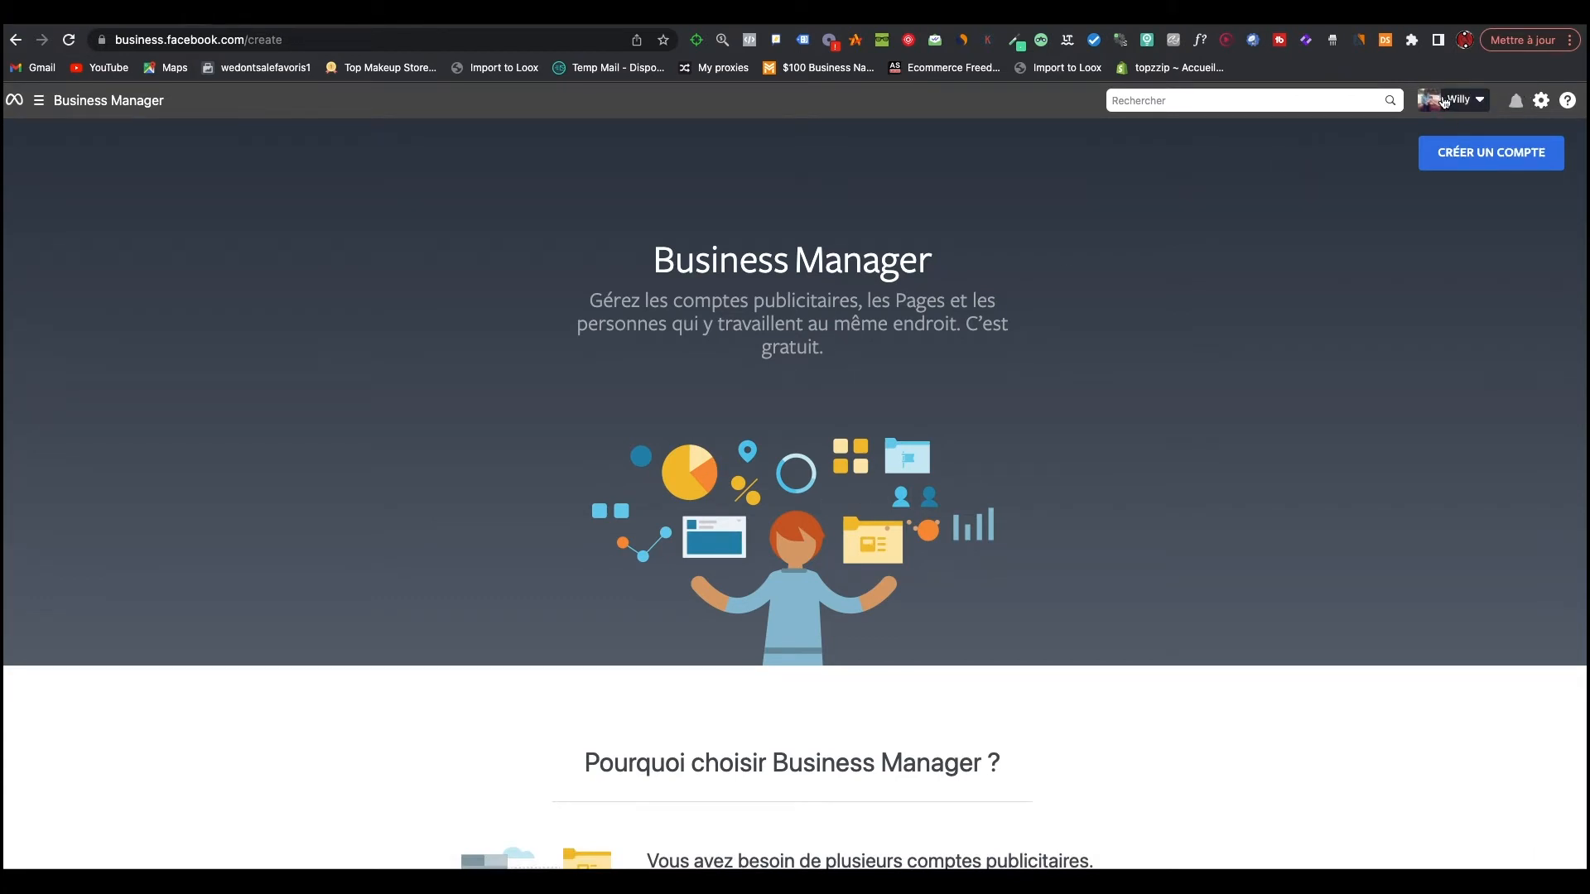
Step: Create a Business Manager account by filling in the business name and professional e-mail address and submitting the form
{"action": "left_click", "coordinate": [1480, 152]}
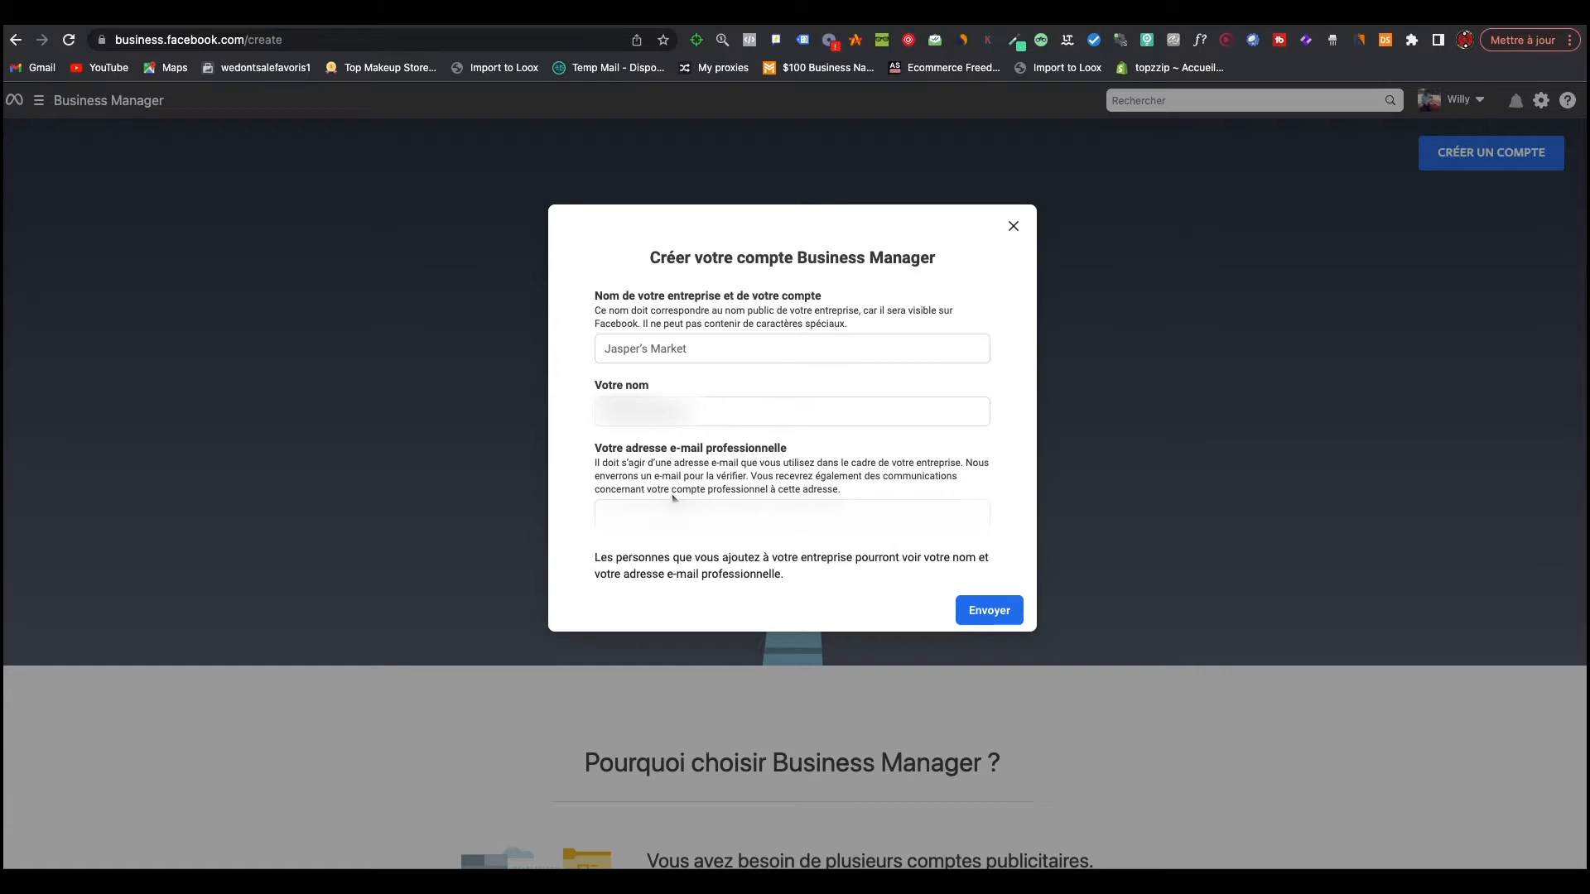
{"action": "left_click", "coordinate": [673, 502]}
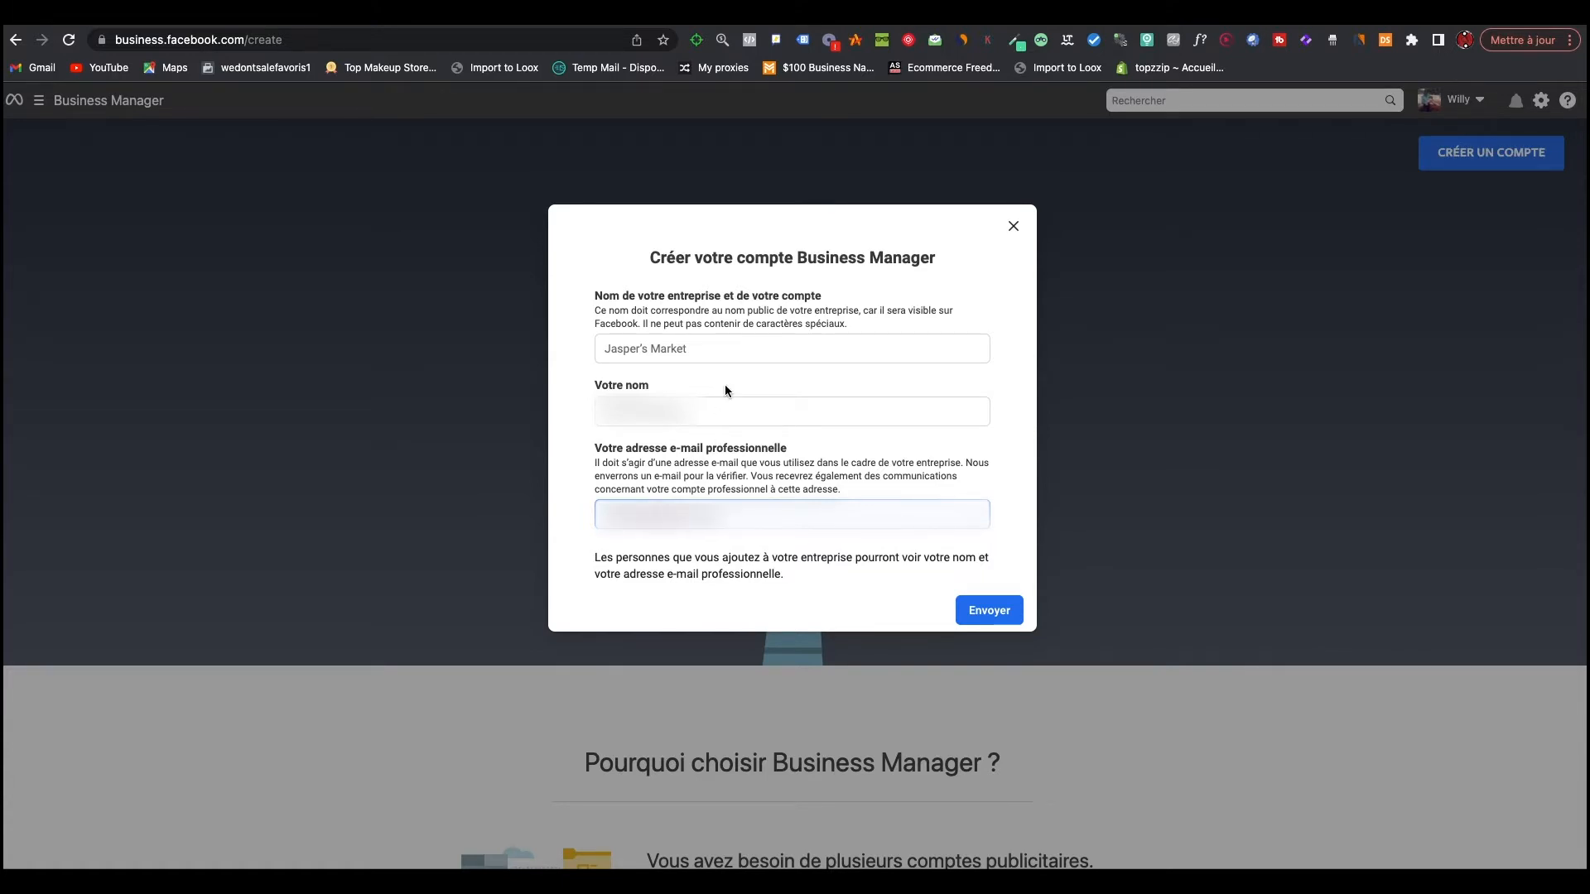
{"action": "left_click", "coordinate": [730, 349]}
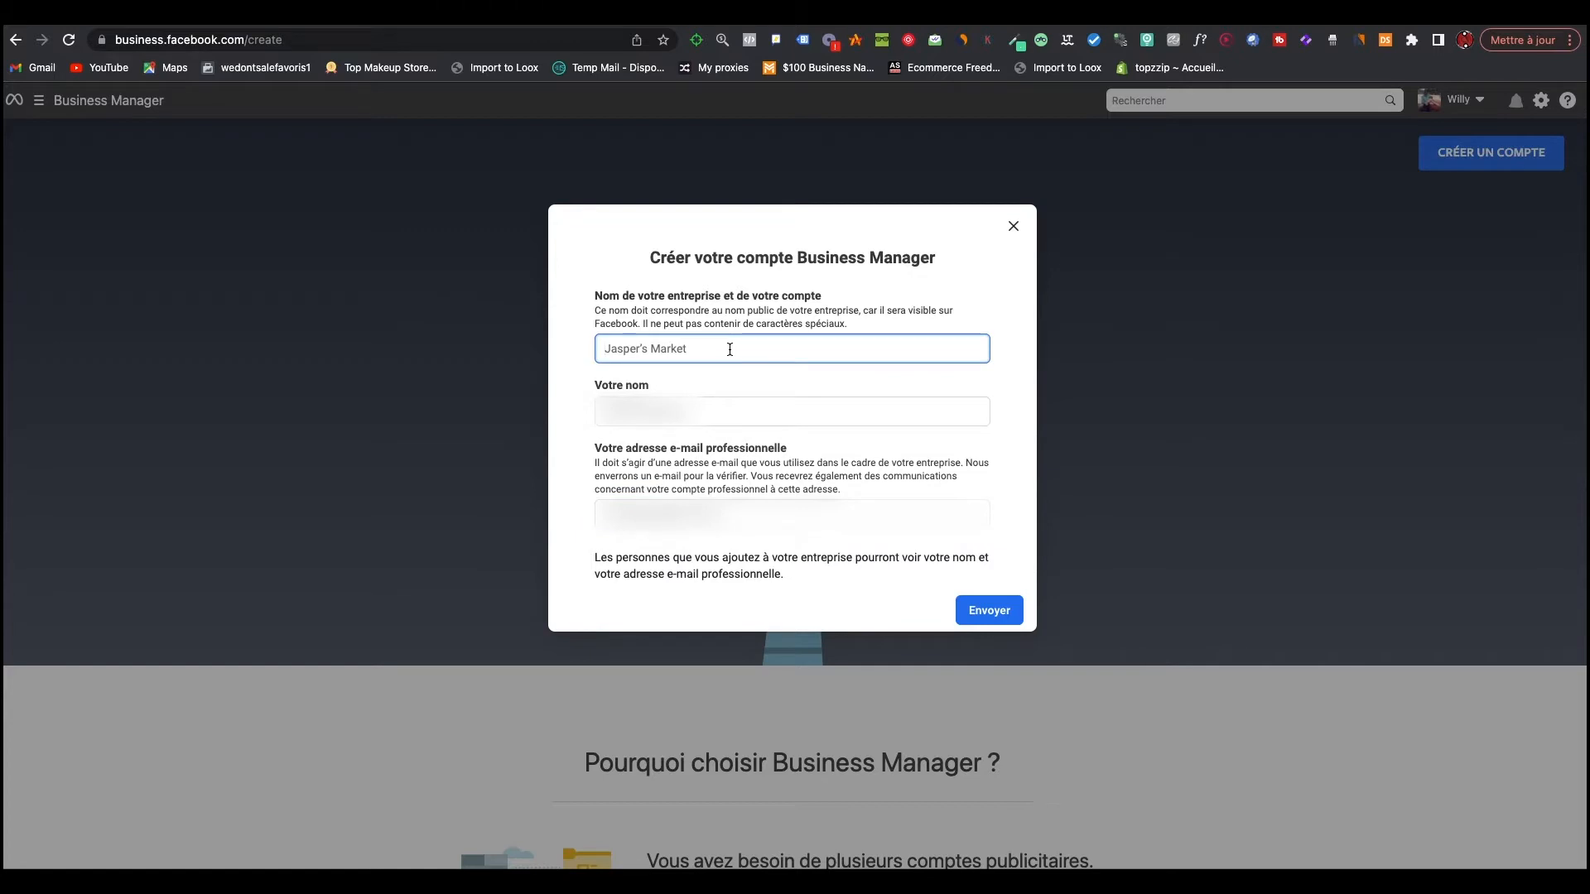
{"action": "type", "text": "Willy"}
{"action": "left_click", "coordinate": [1004, 621]}
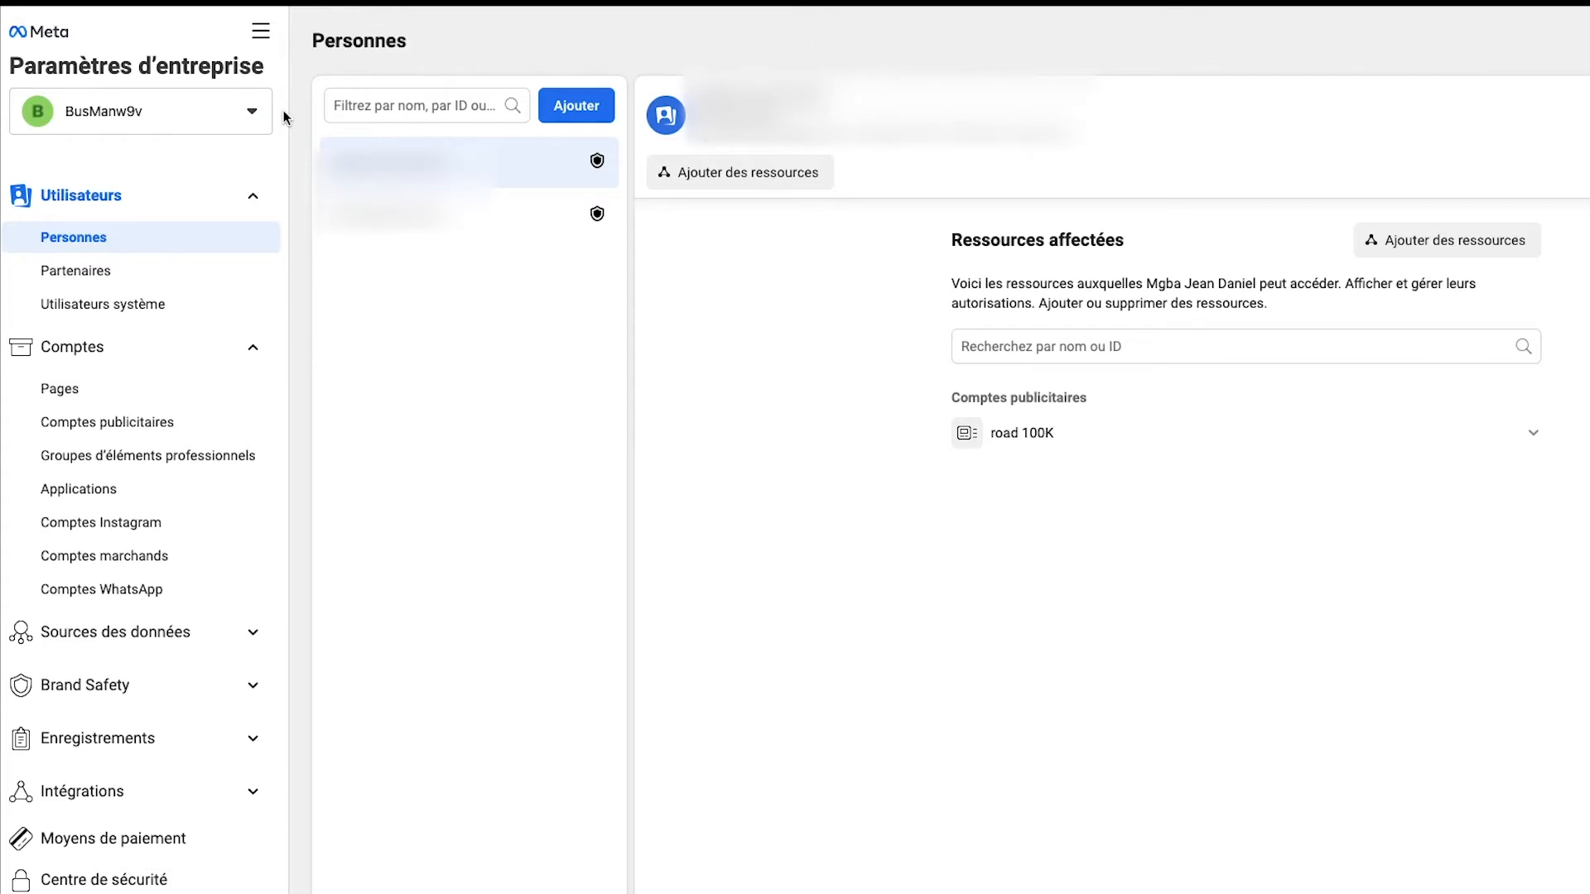
Step: Examine the list of all business tools and the people listed under Utilisateurs in the BusManw9v business settings
{"action": "left_click", "coordinate": [261, 33]}
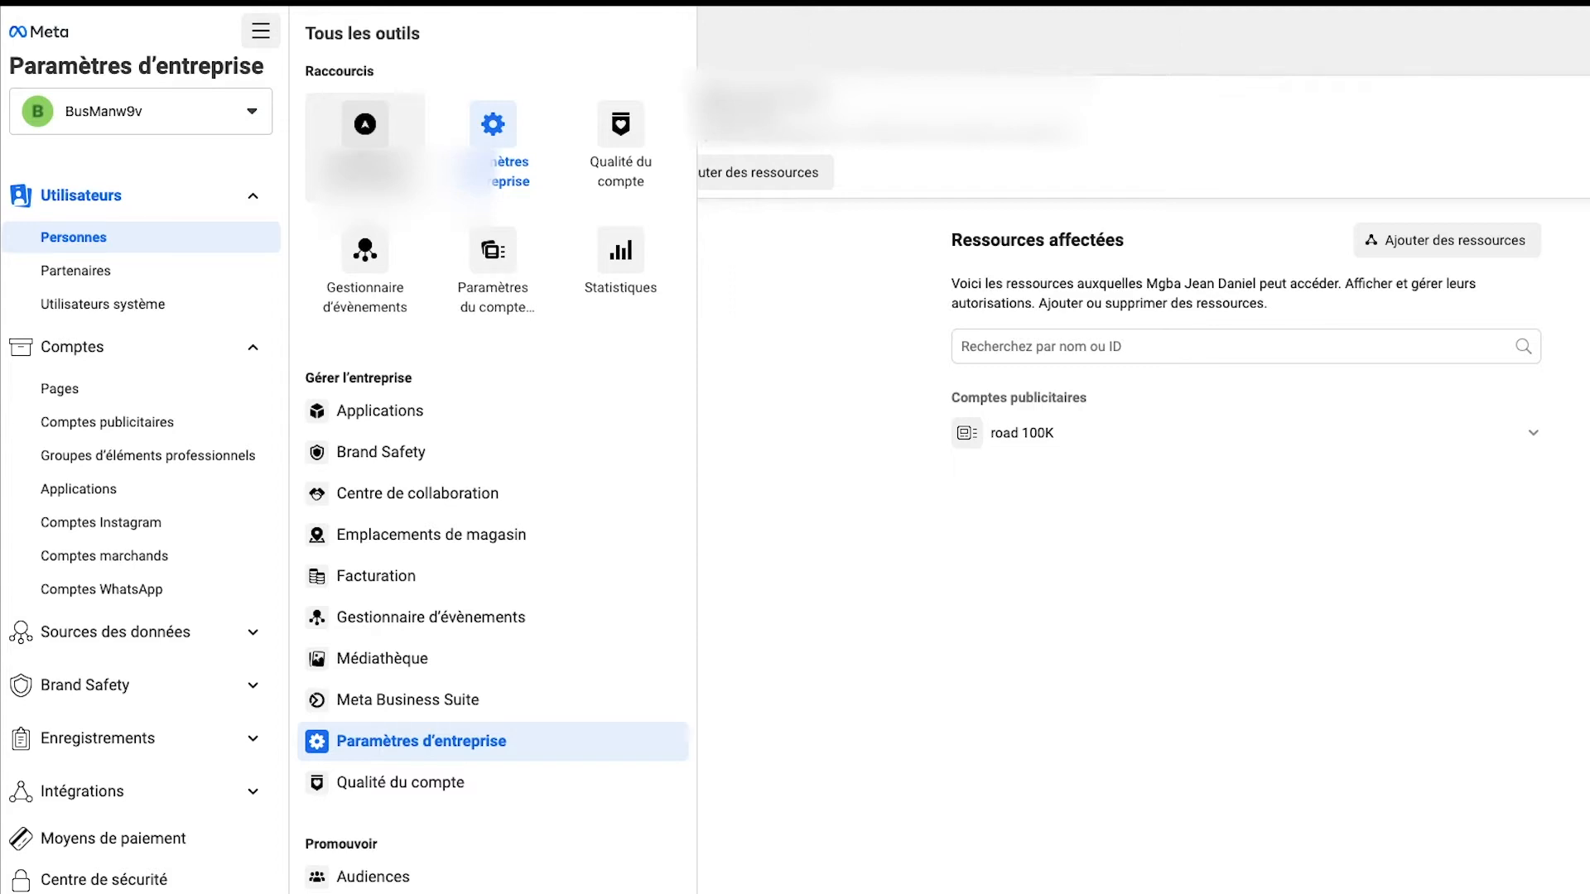
{"action": "left_click", "coordinate": [269, 35]}
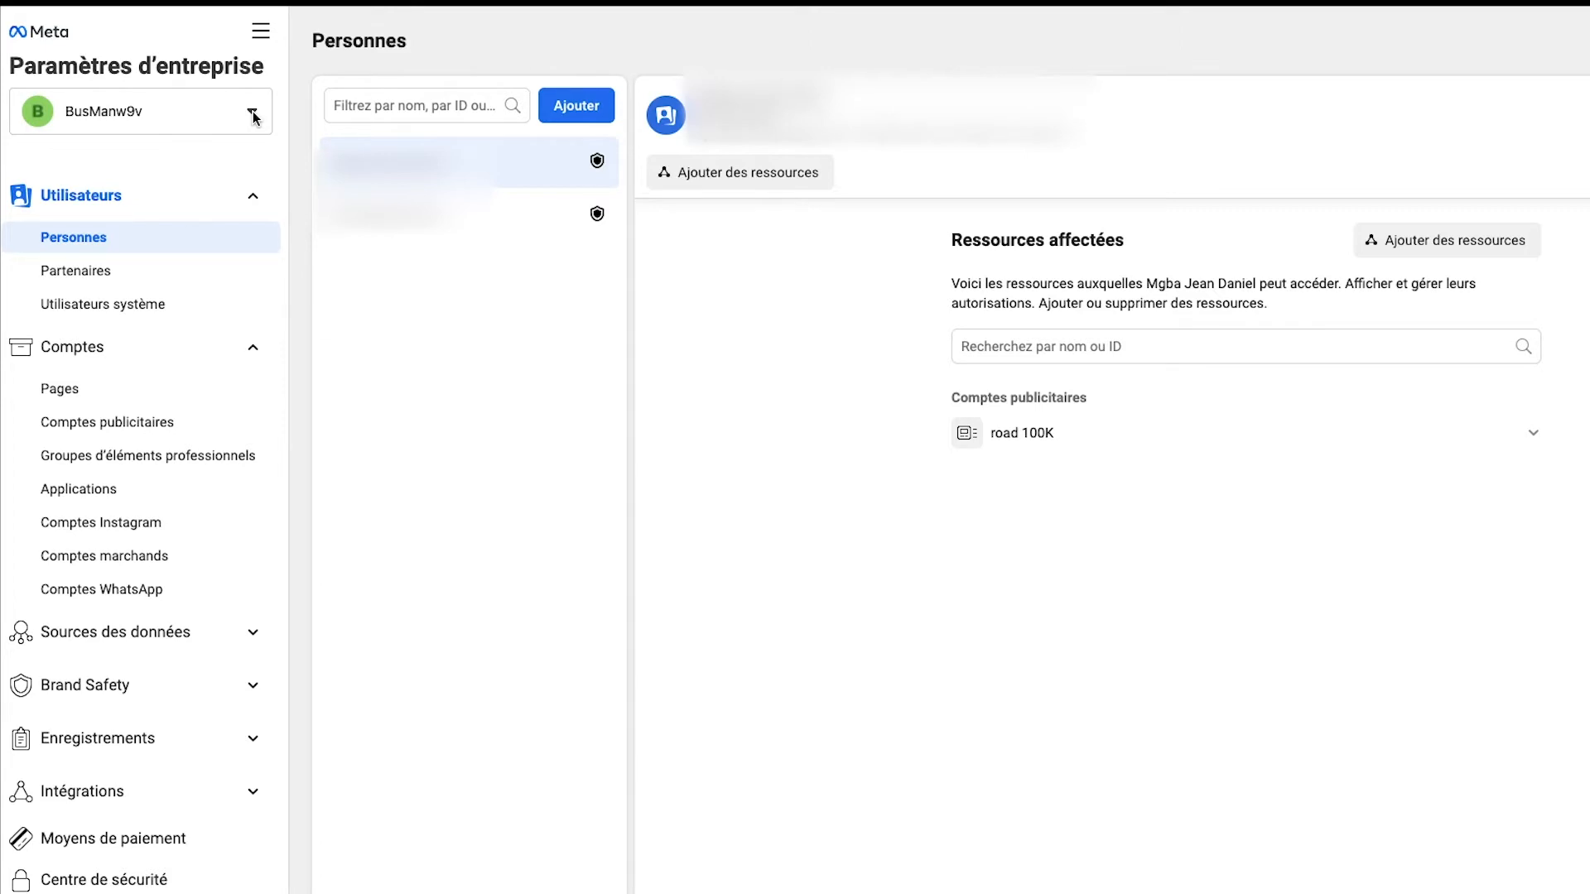
{"action": "left_click", "coordinate": [245, 196]}
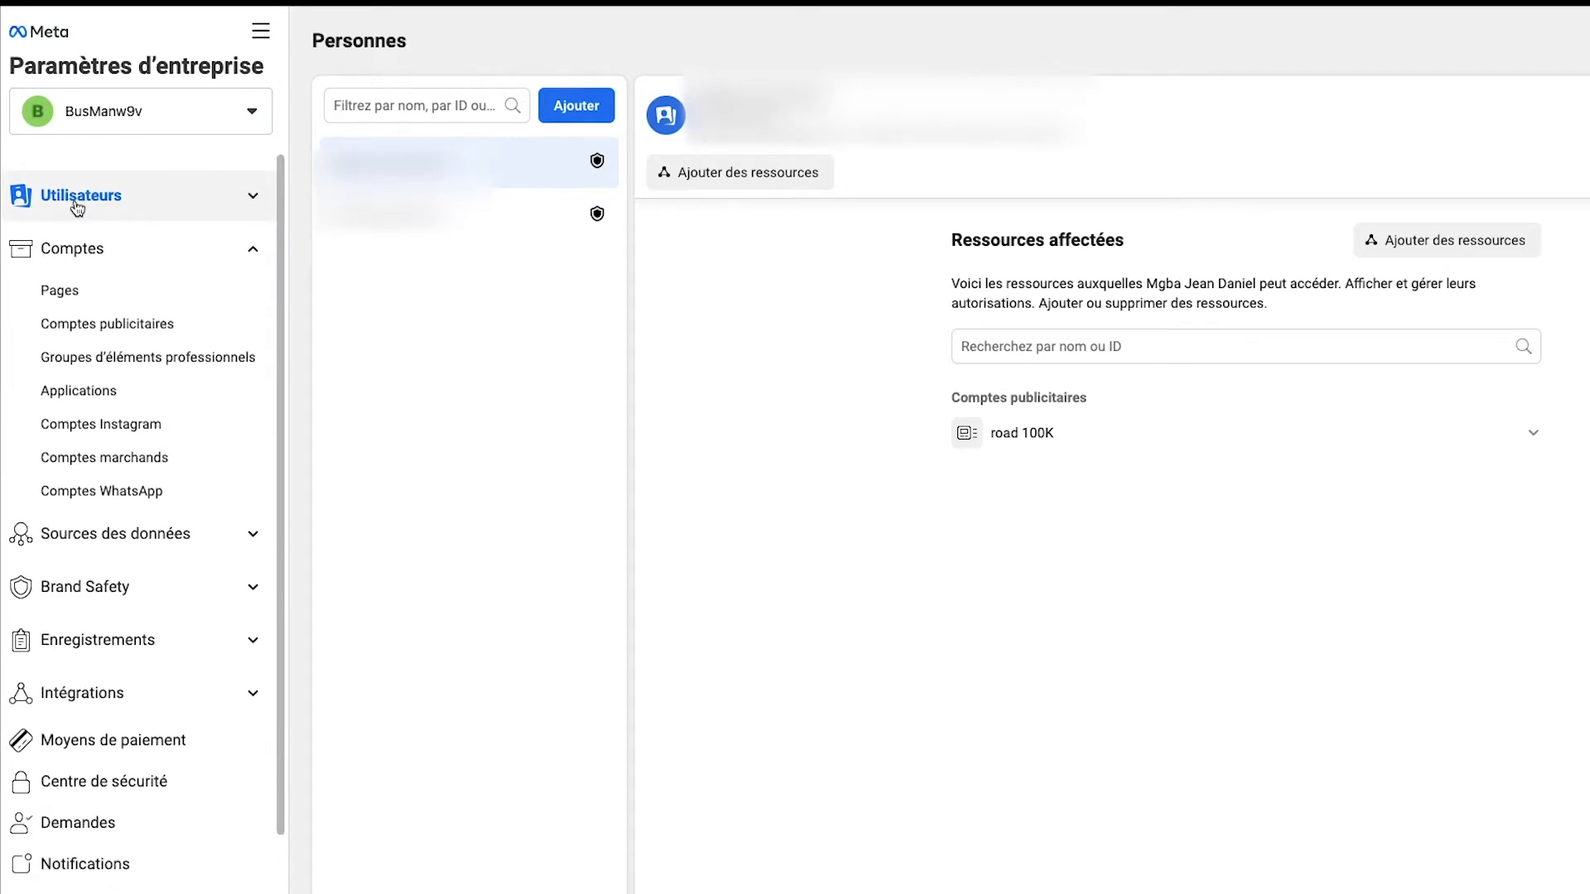
{"action": "left_click", "coordinate": [253, 199]}
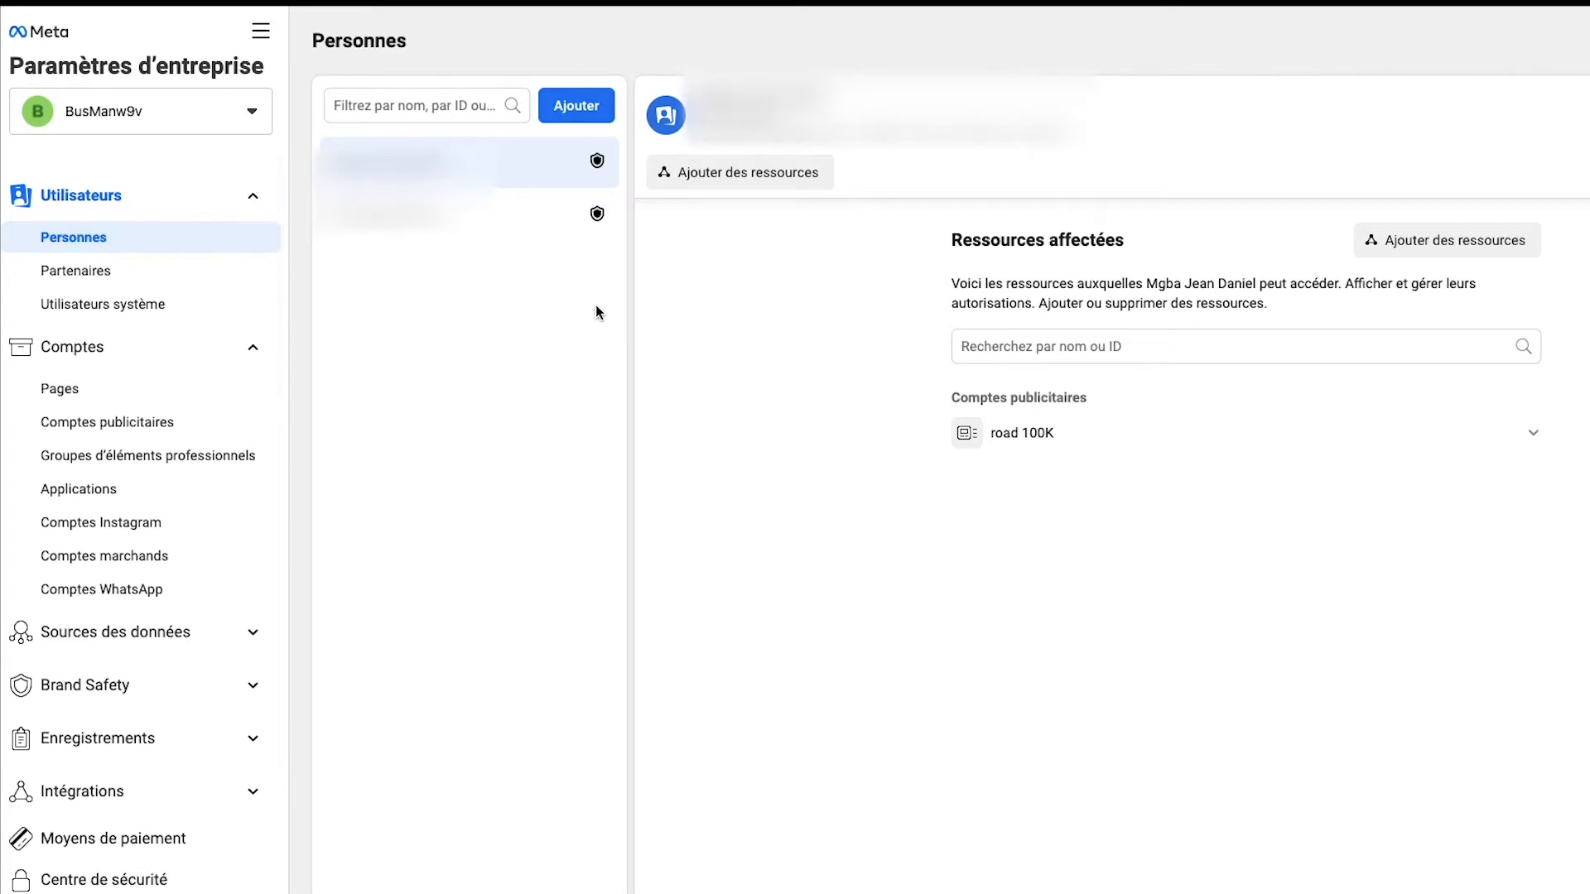
{"action": "mouse_move", "coordinate": [602, 225]}
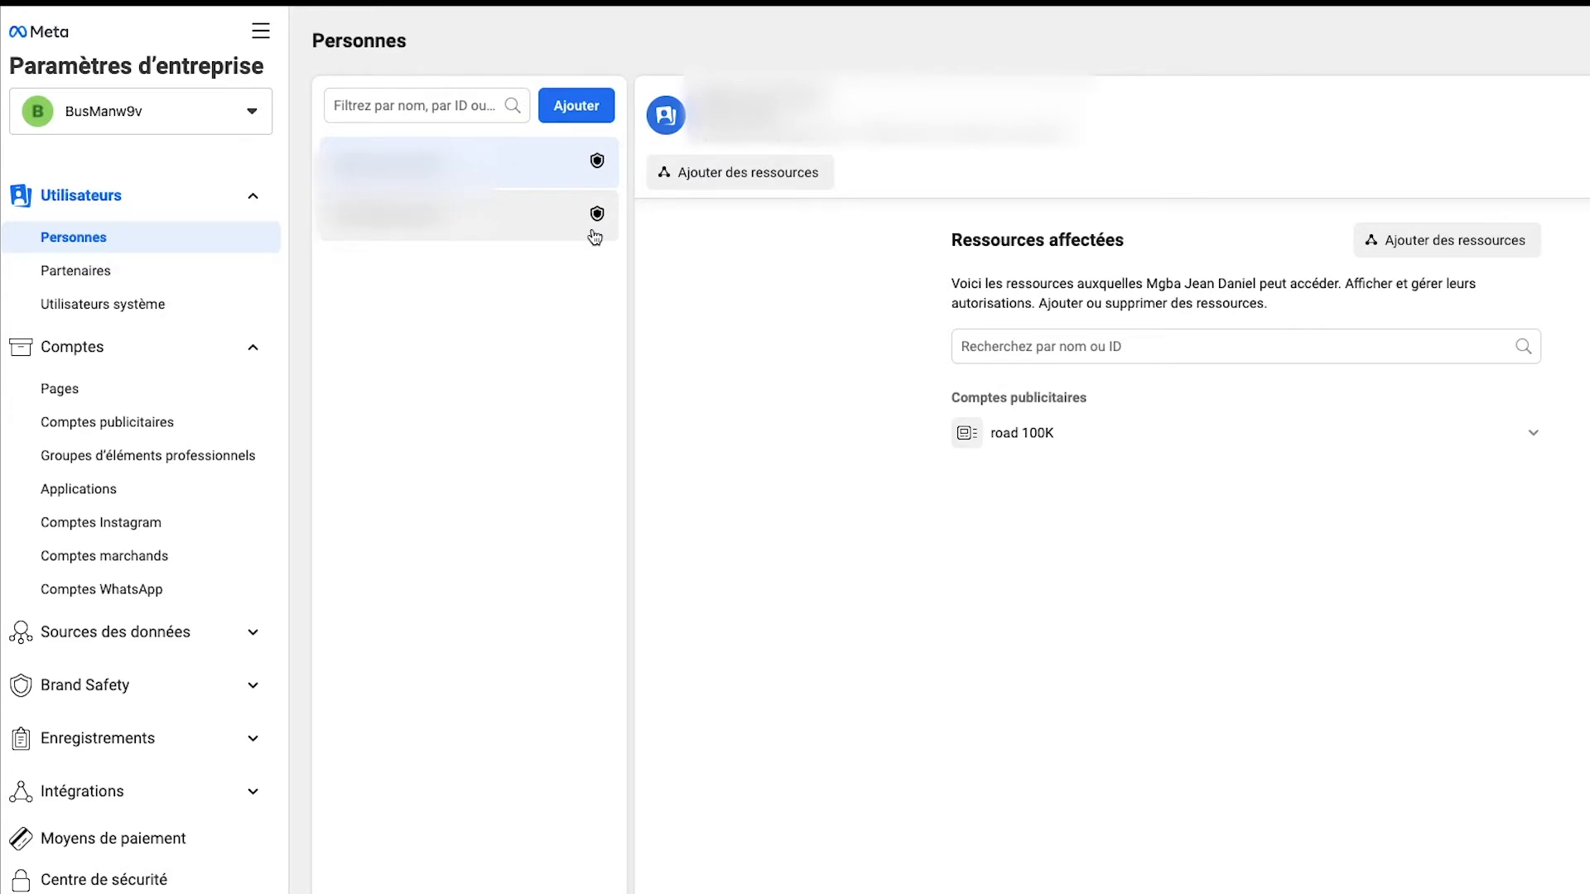
Step: Draft an invitation with the person's e-mail address and Accès admin enabled, continue to the resource assignment, and close it without sending
{"action": "left_click", "coordinate": [583, 110]}
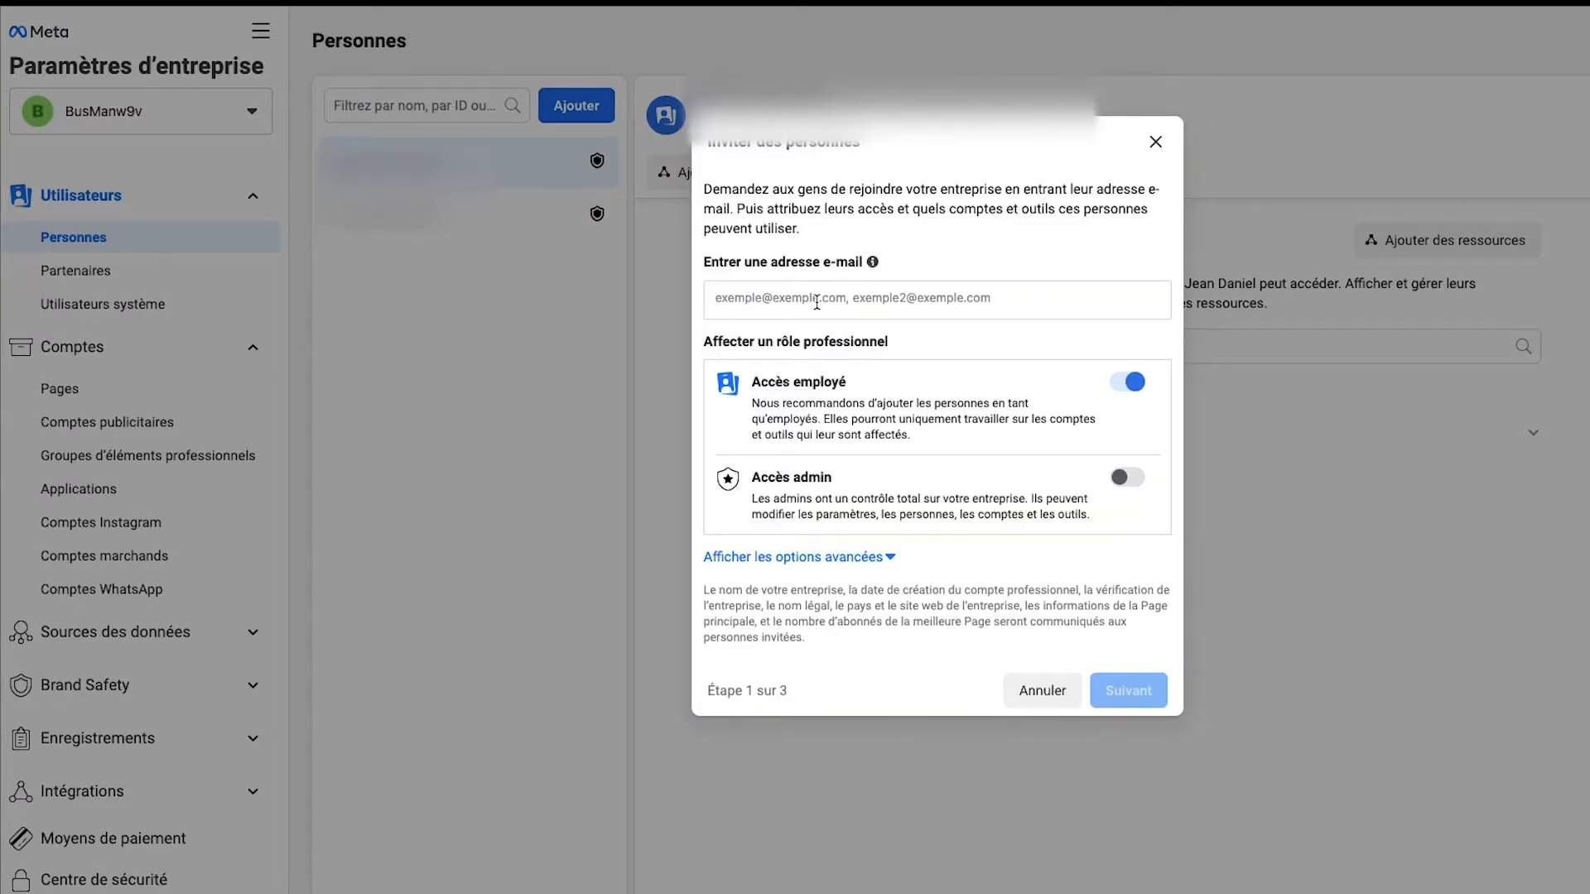
{"action": "left_click", "coordinate": [816, 303]}
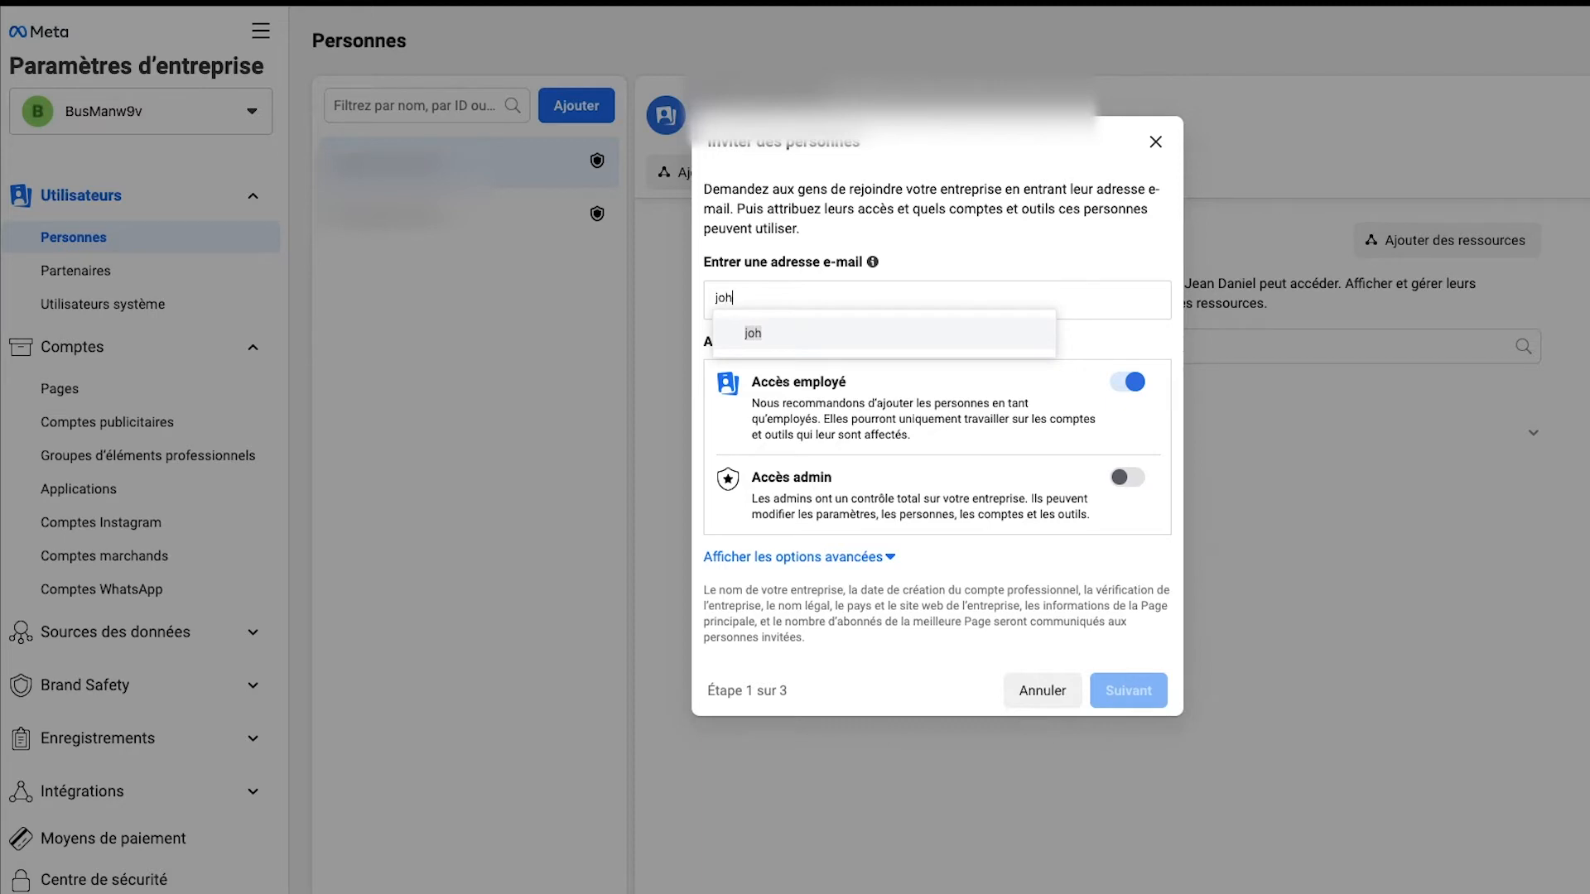
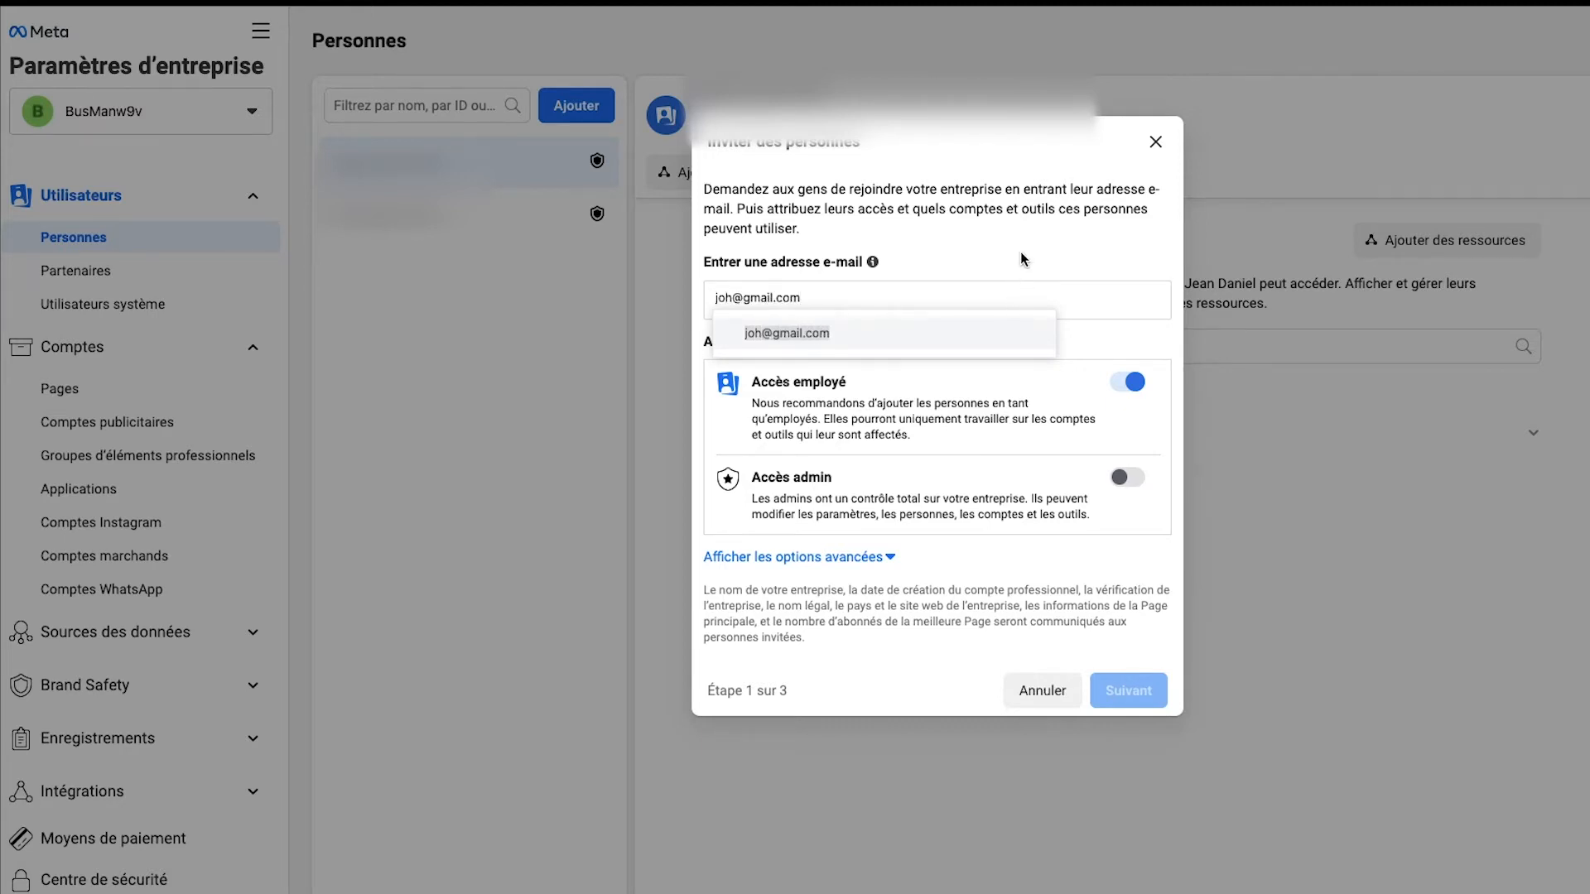
{"action": "key", "text": "Return"}
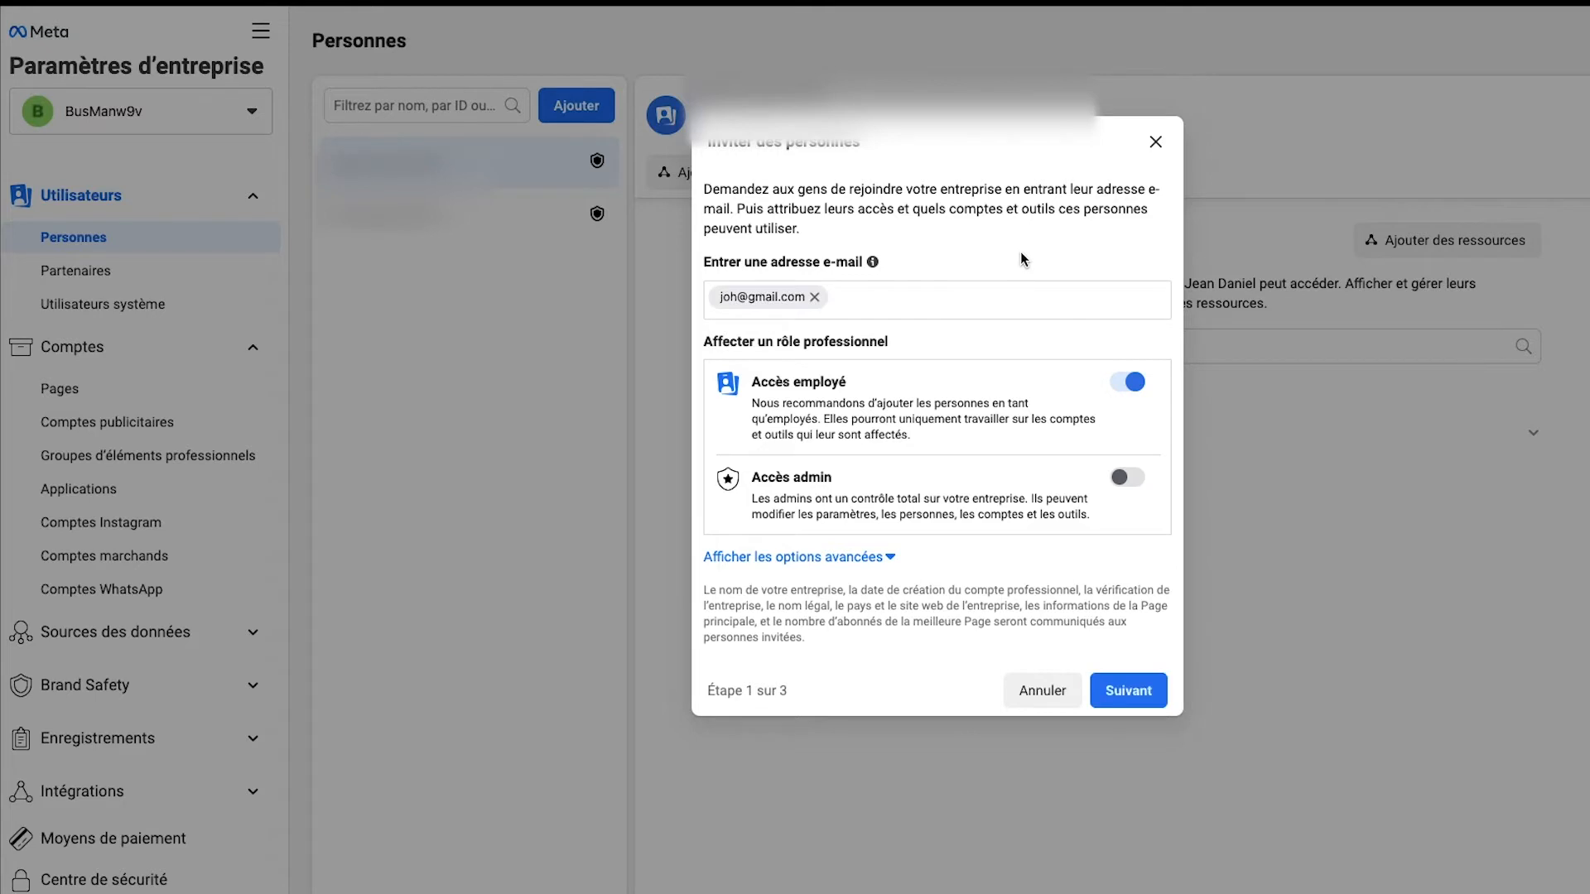
{"action": "left_click", "coordinate": [1126, 478]}
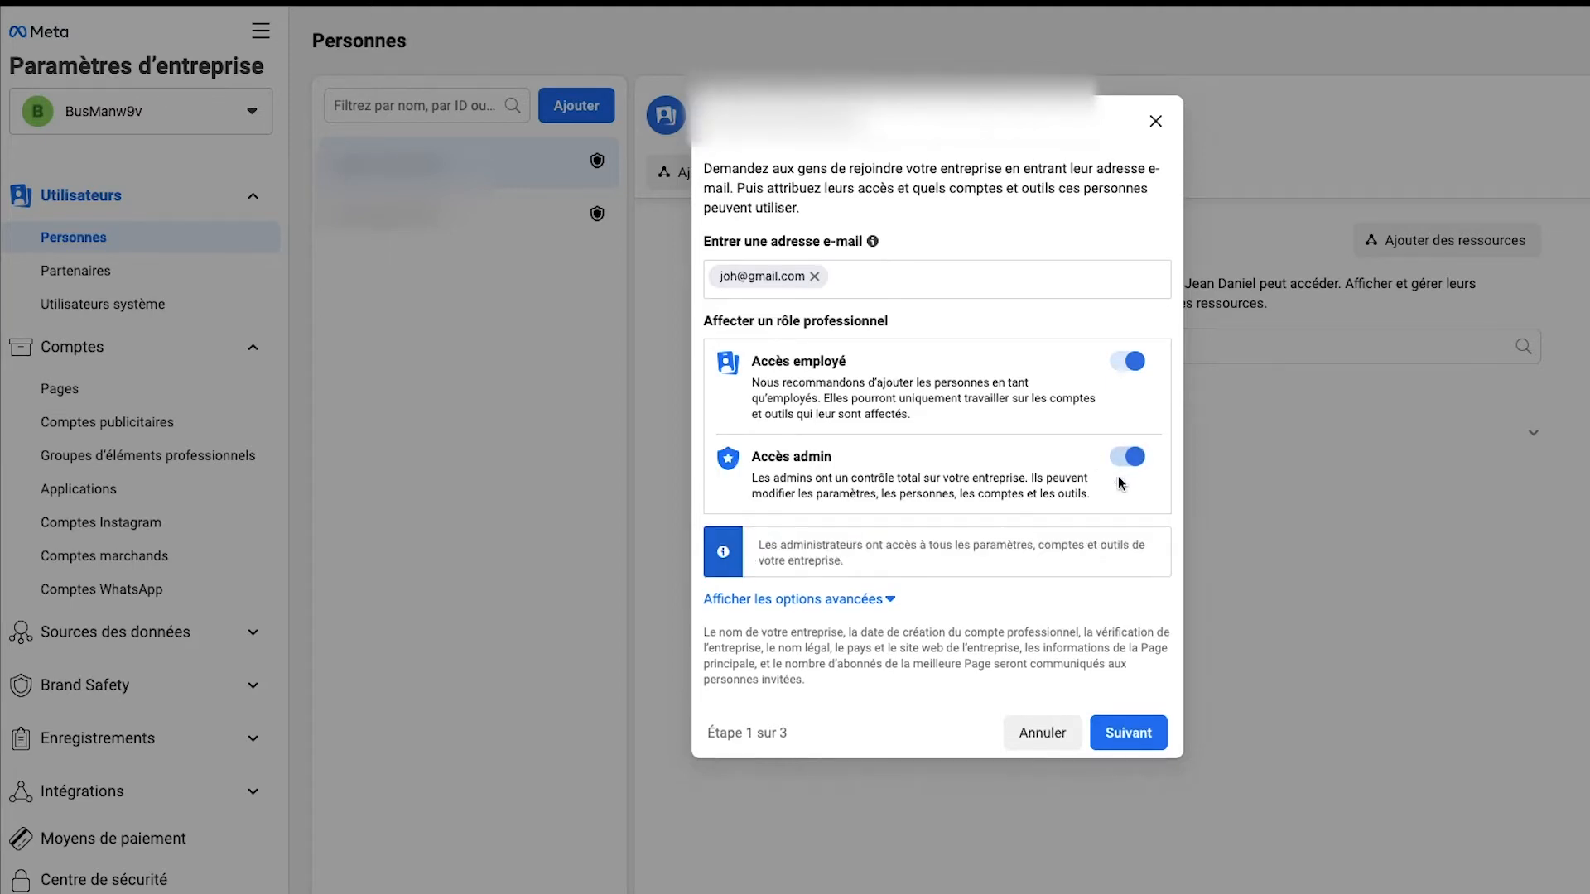
{"action": "left_click", "coordinate": [1145, 734]}
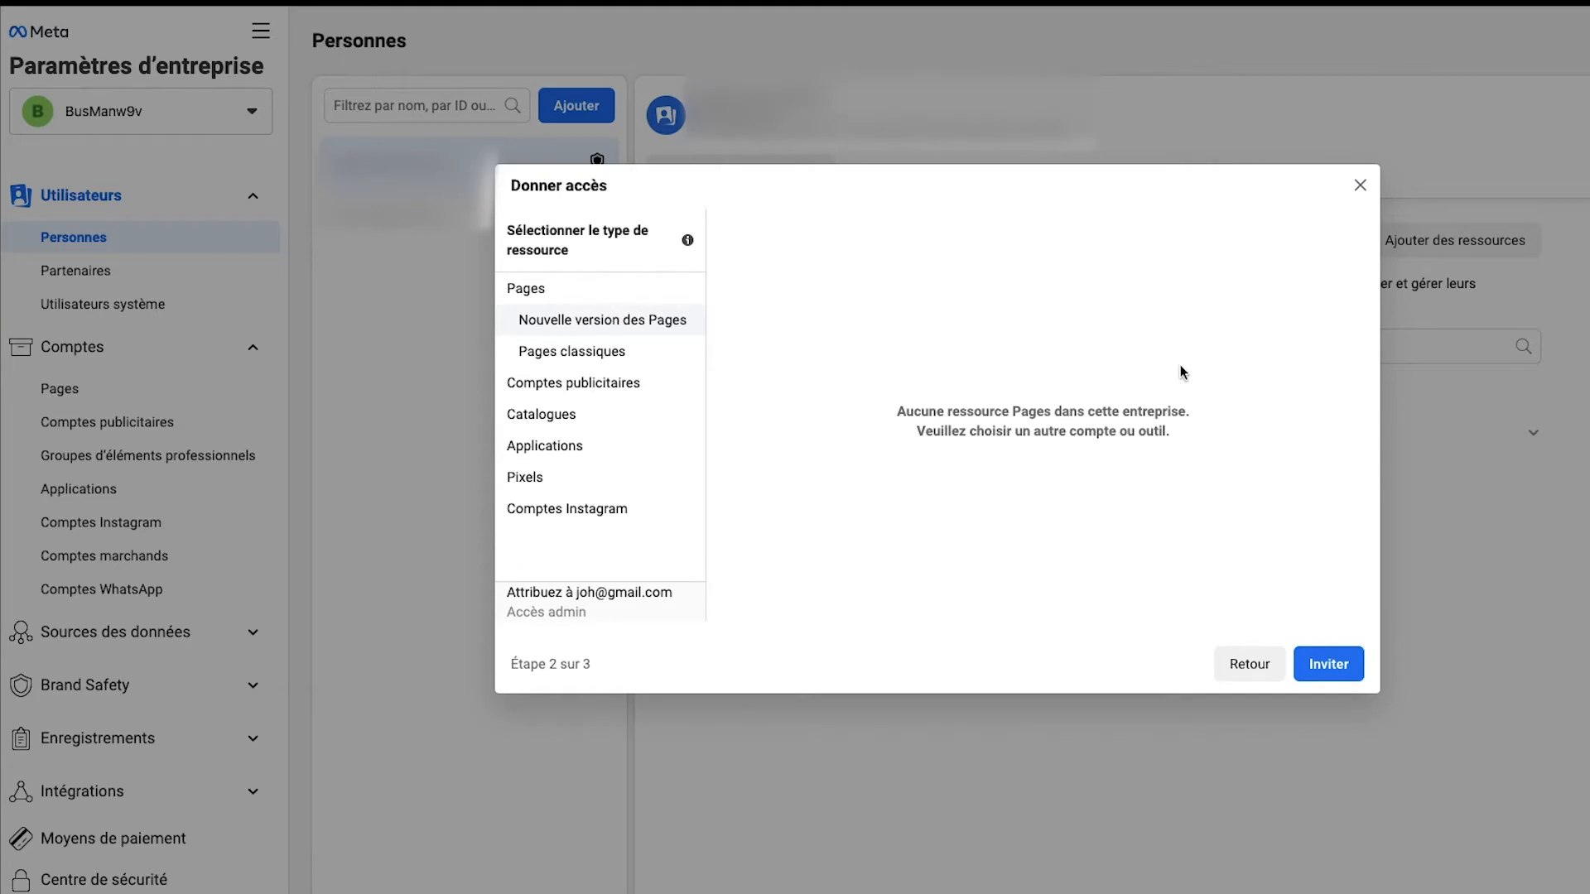
{"action": "left_click", "coordinate": [1347, 674]}
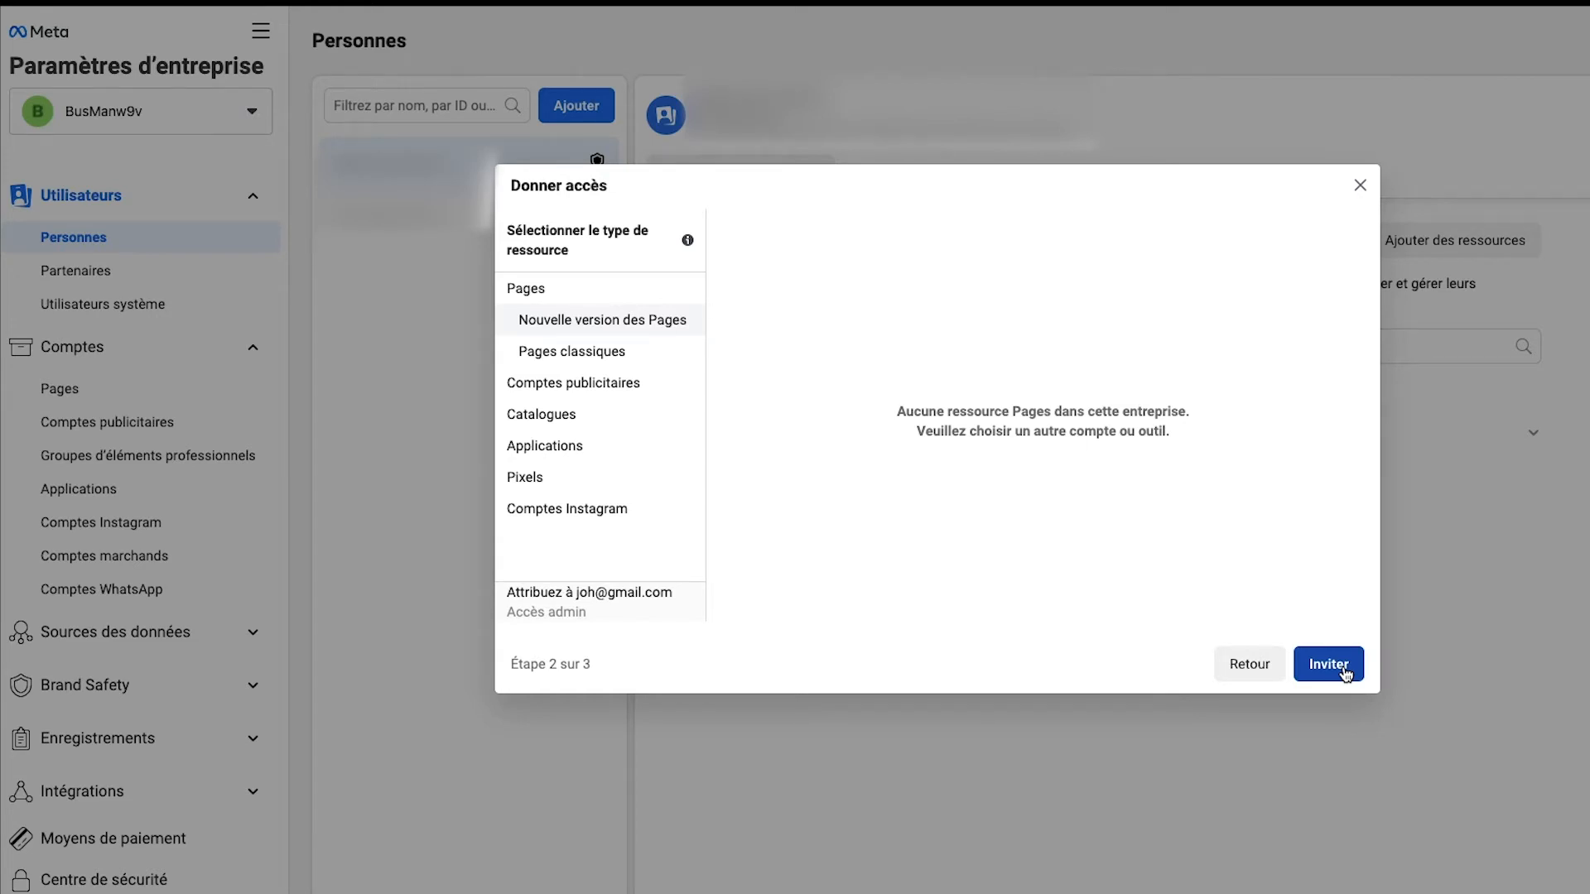
{"action": "left_click", "coordinate": [1360, 185]}
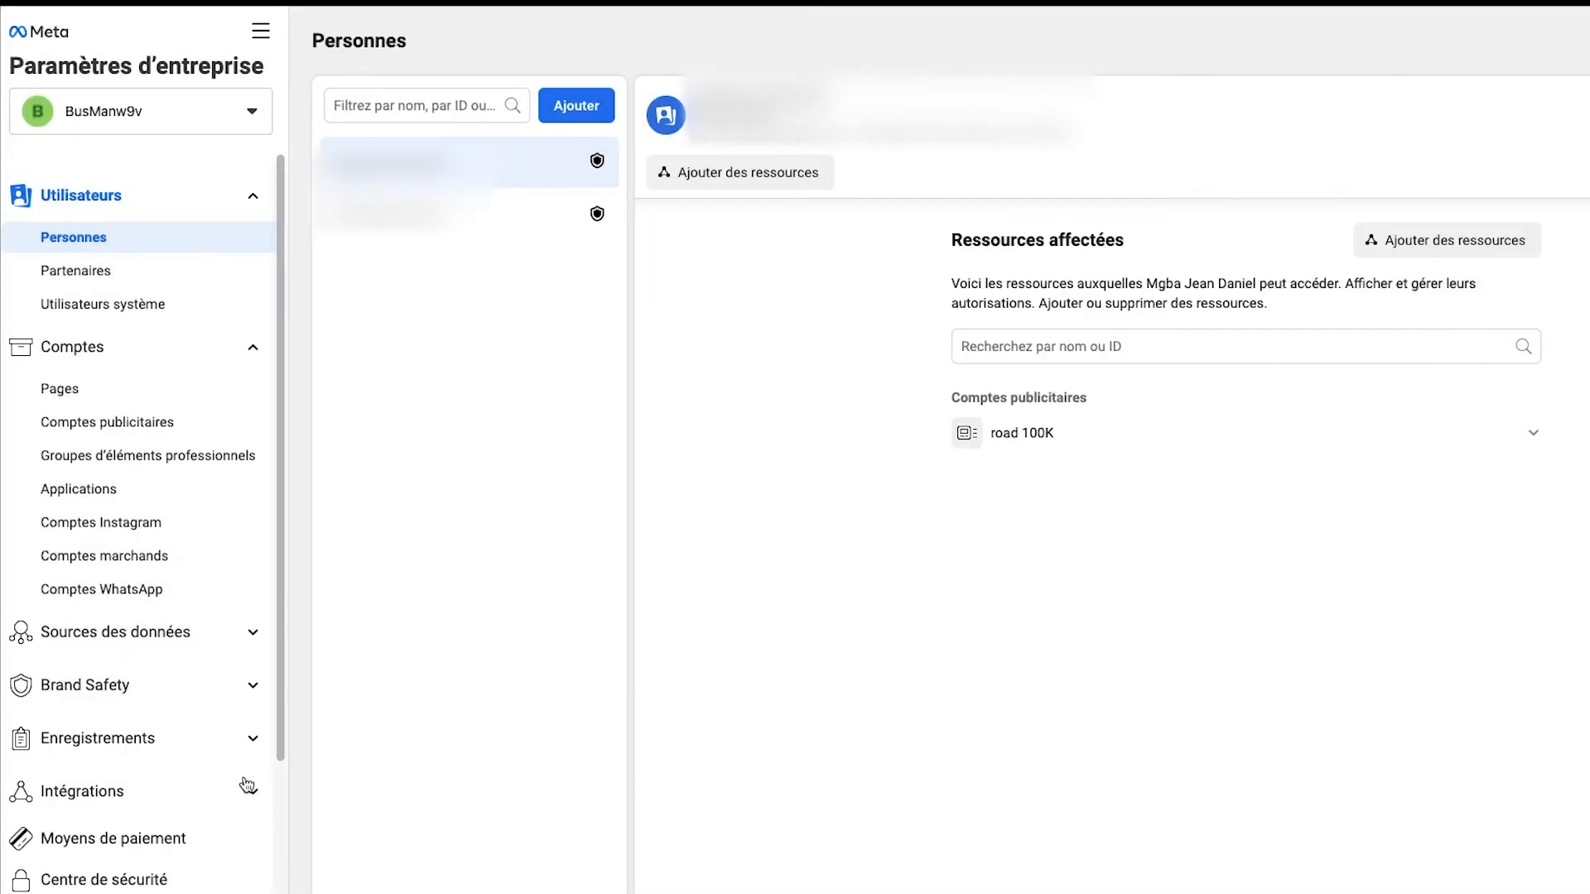
Step: Check the received access requests under Demandes and return to the Personnes list under Utilisateurs
{"action": "scroll", "coordinate": [247, 785], "scroll_direction": "down", "scroll_amount": 2}
{"action": "left_click", "coordinate": [101, 756]}
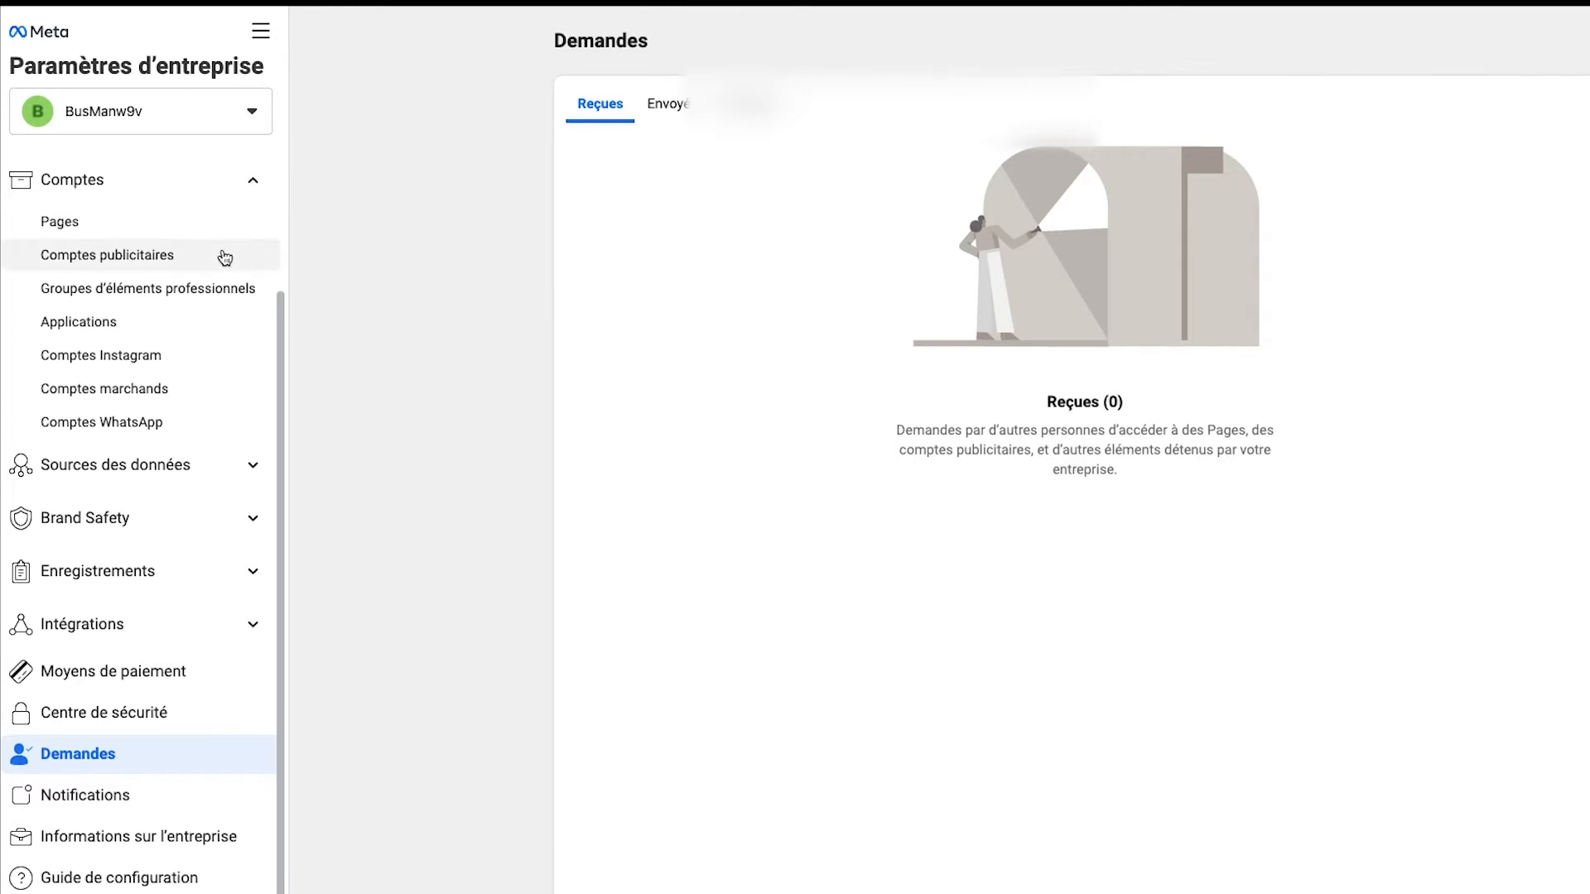
{"action": "scroll", "coordinate": [222, 256], "scroll_direction": "up", "scroll_amount": 3}
{"action": "left_click", "coordinate": [133, 243]}
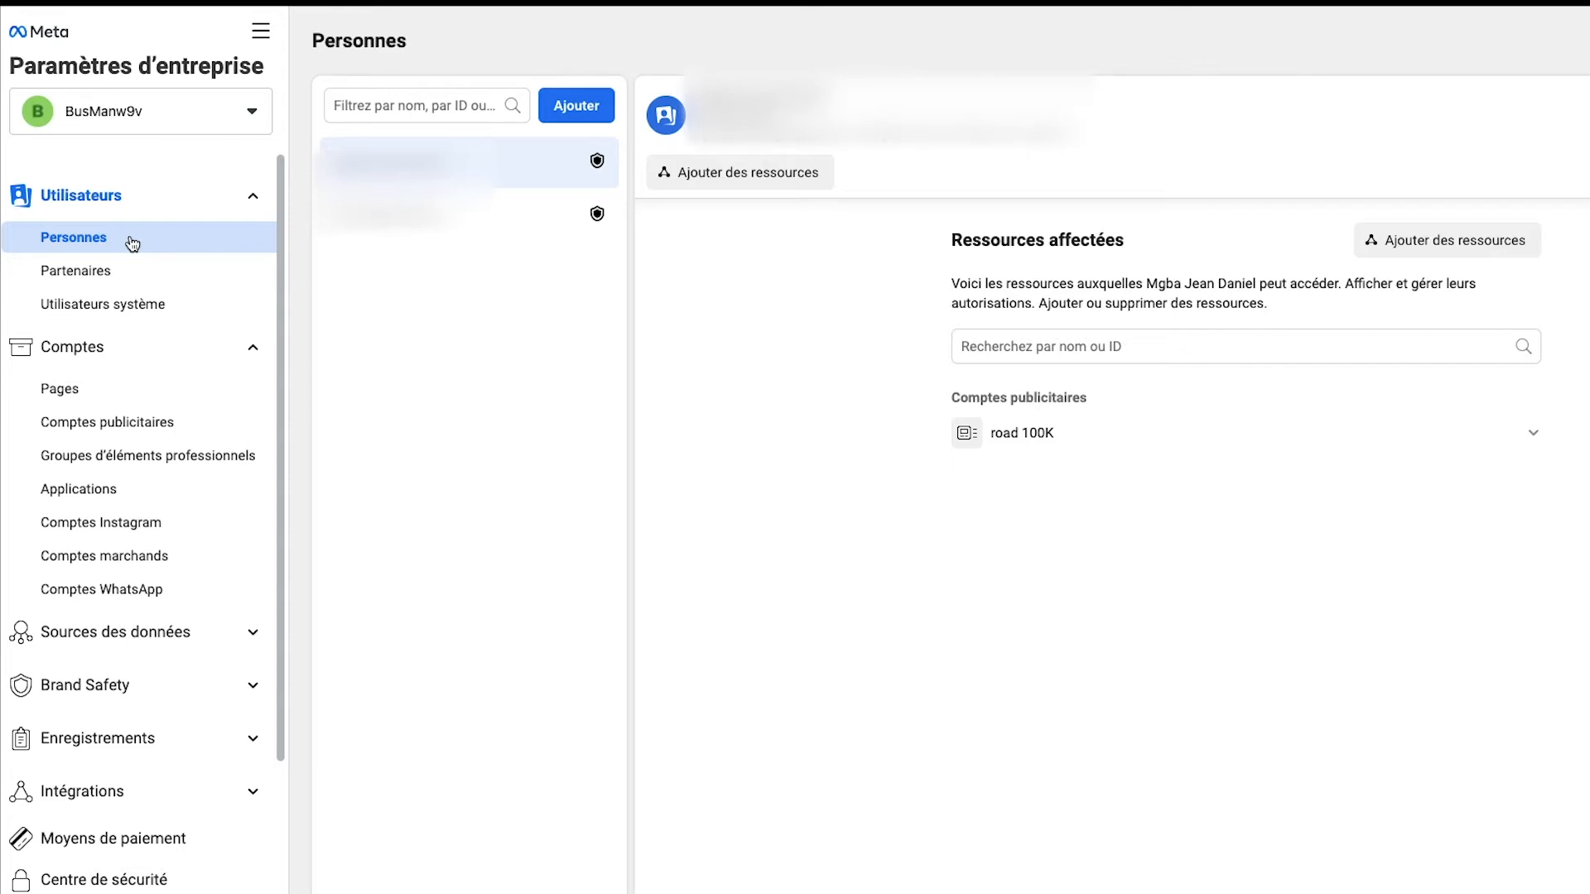
{"action": "left_click", "coordinate": [128, 270]}
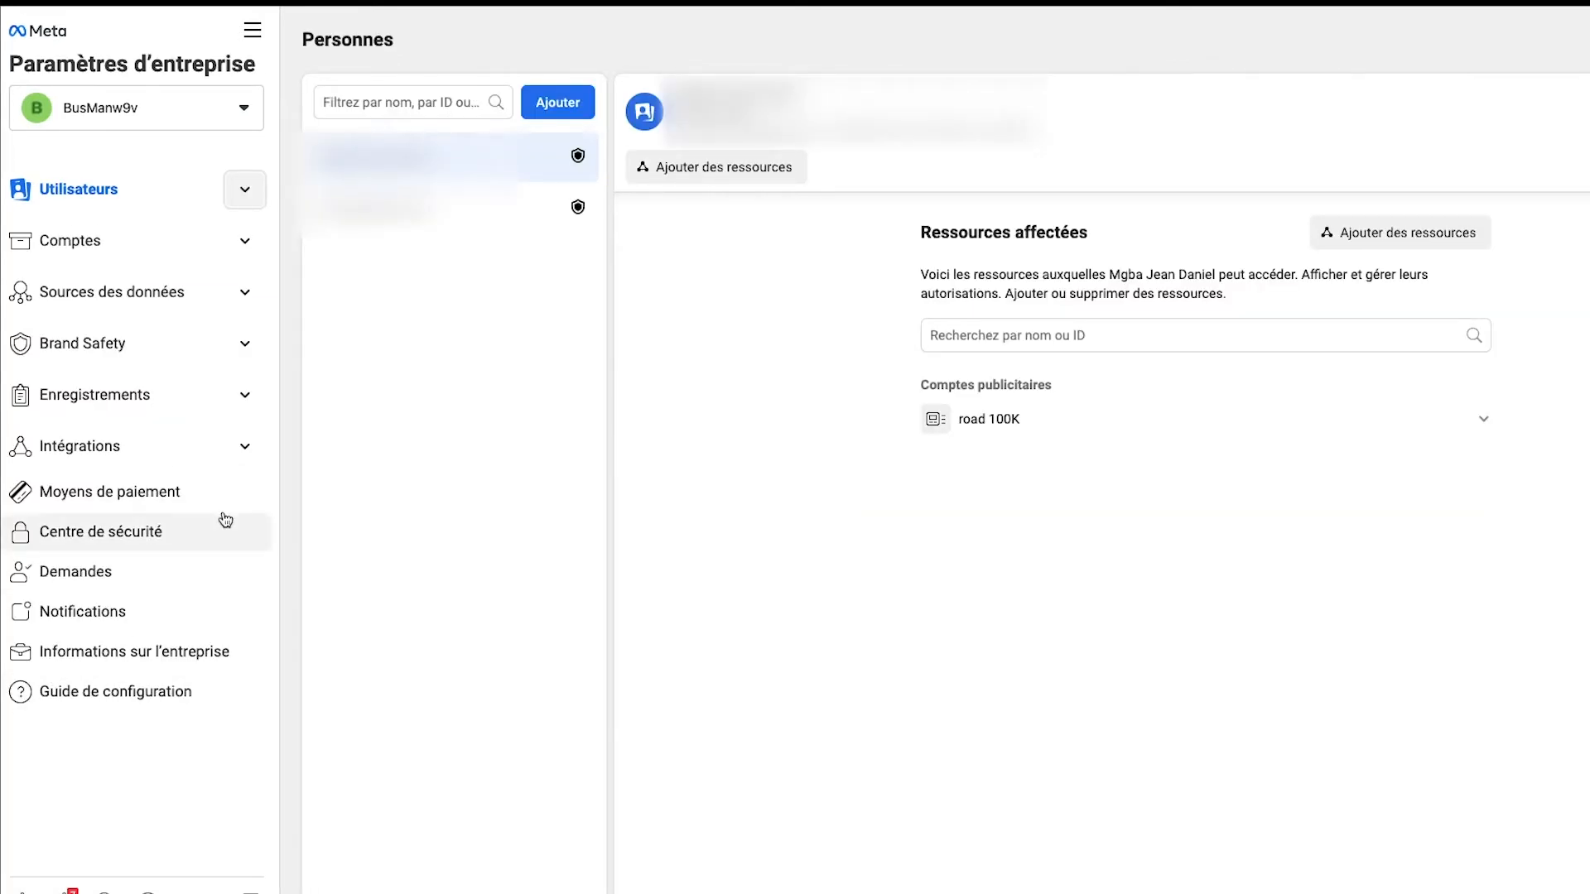
Step: Open the Pages section under Comptes in the business settings
{"action": "left_click", "coordinate": [245, 242]}
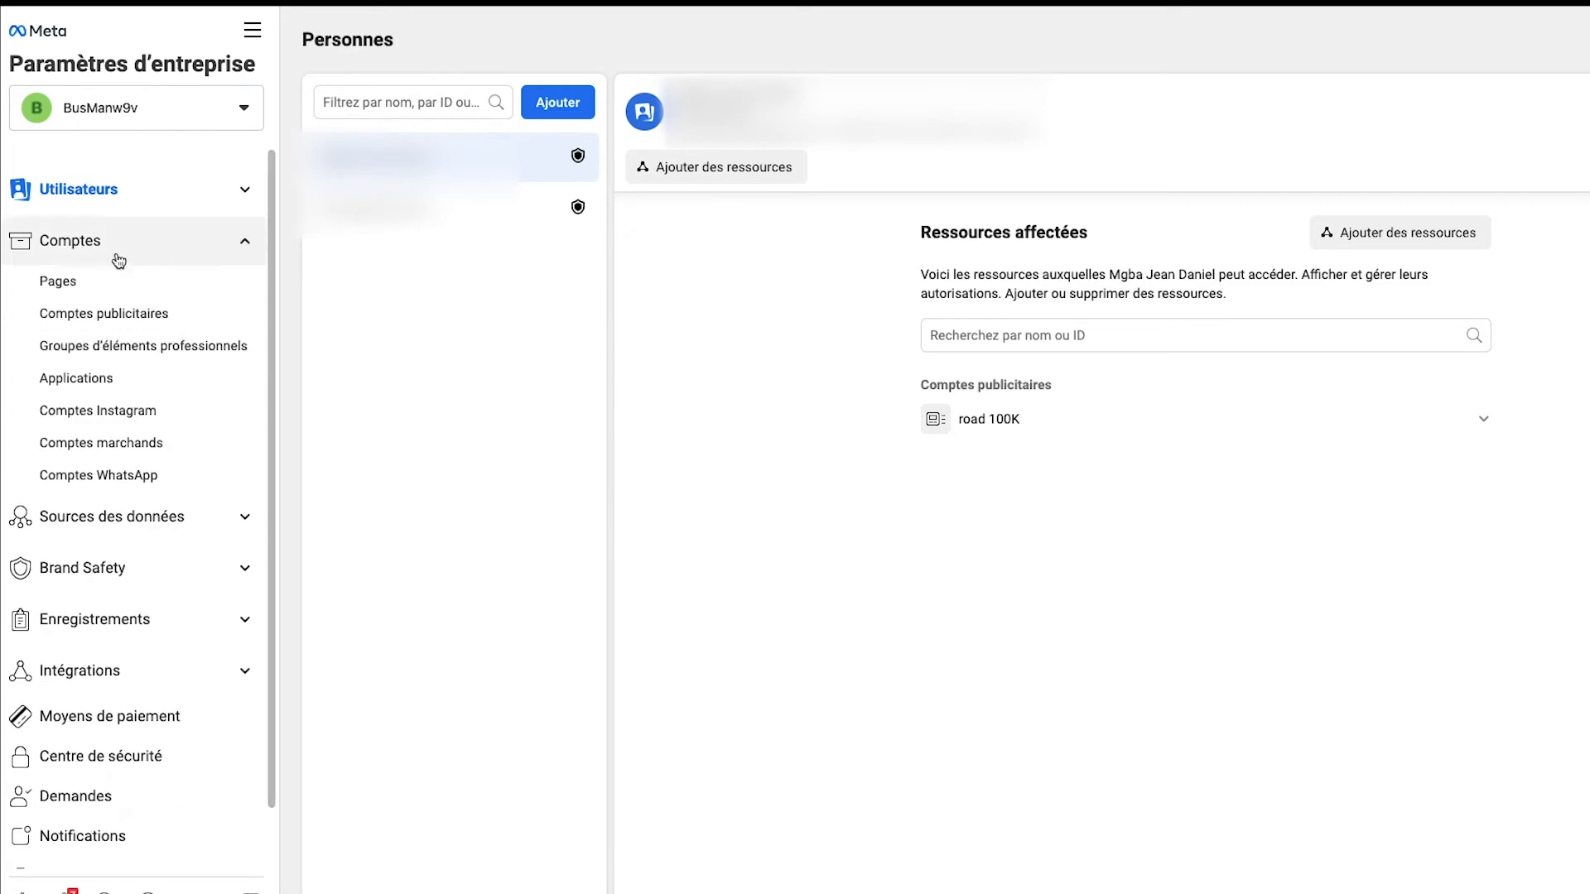
{"action": "left_click", "coordinate": [76, 283]}
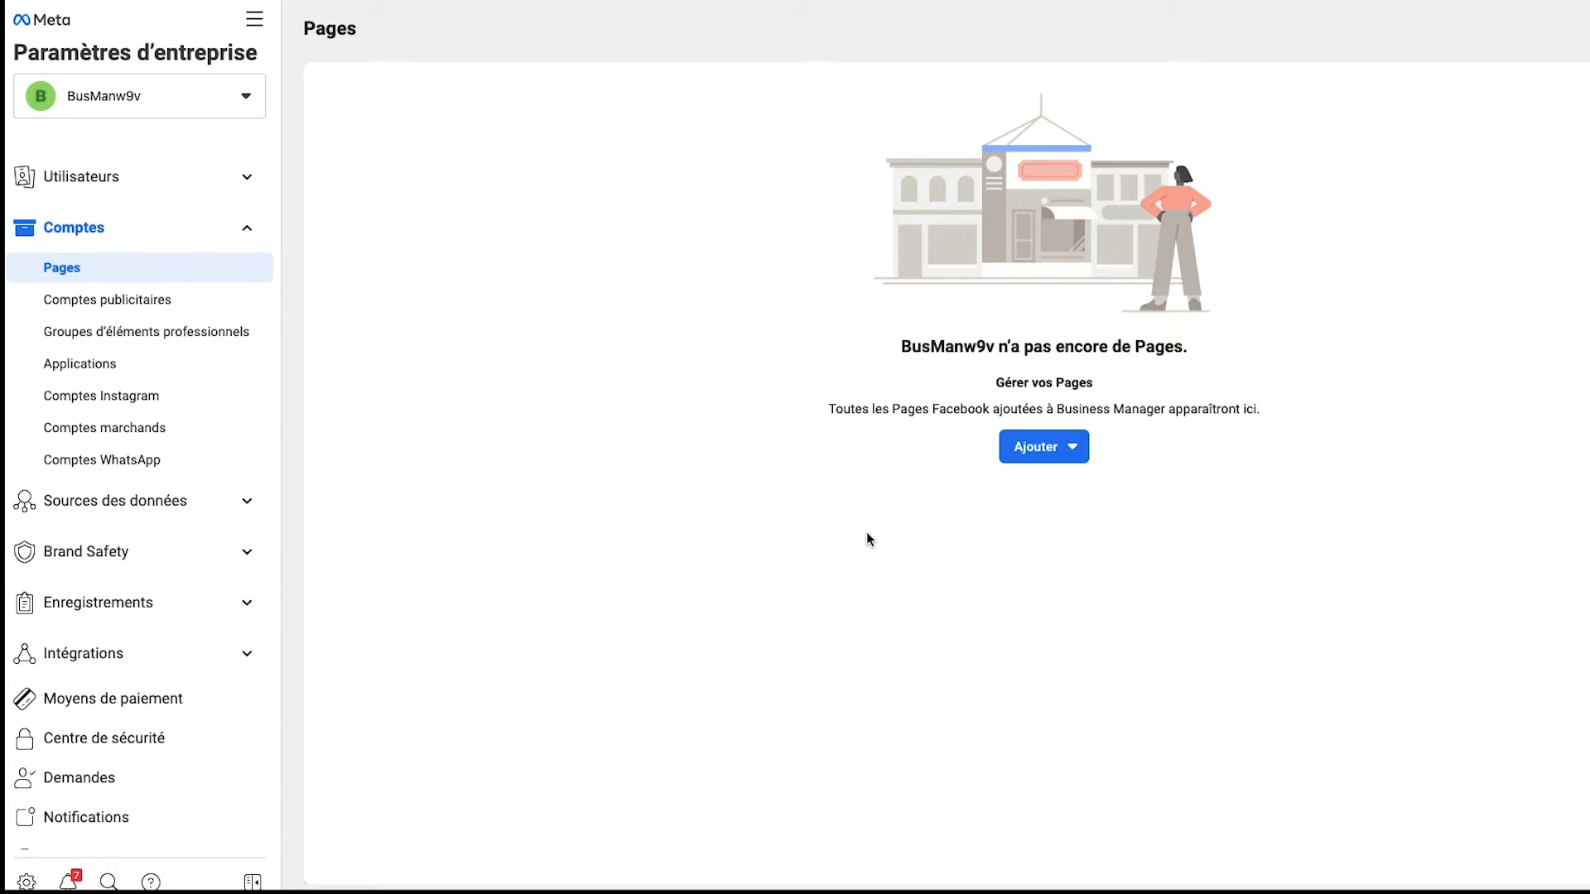
Step: Start creating a Facebook Page in the Marque ou produit category and cancel the form
{"action": "left_click", "coordinate": [1062, 454]}
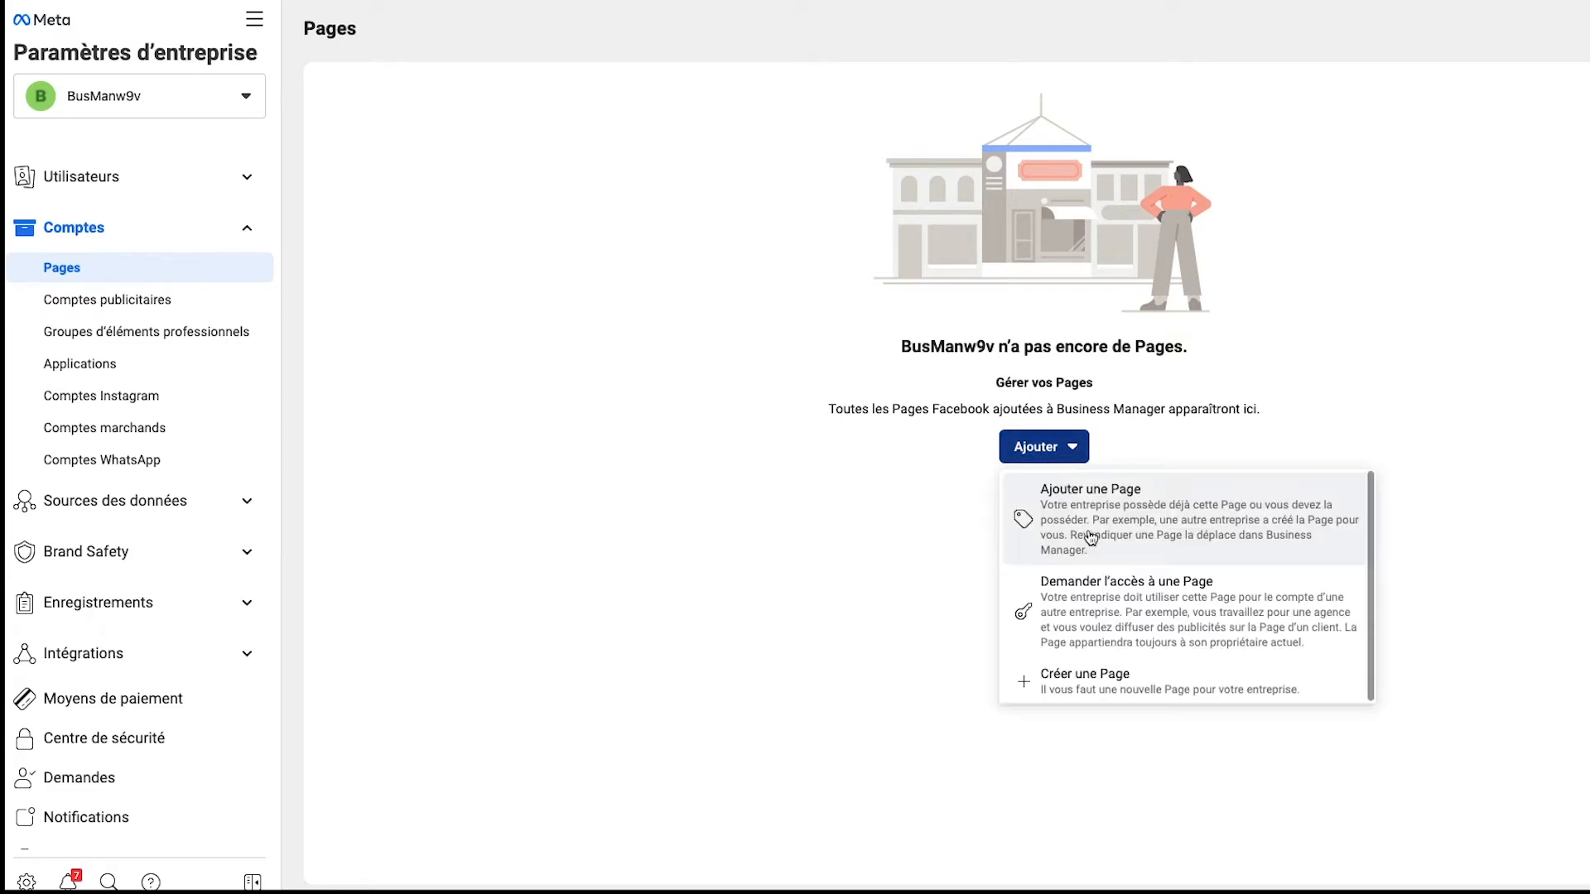
{"action": "left_click", "coordinate": [1100, 689]}
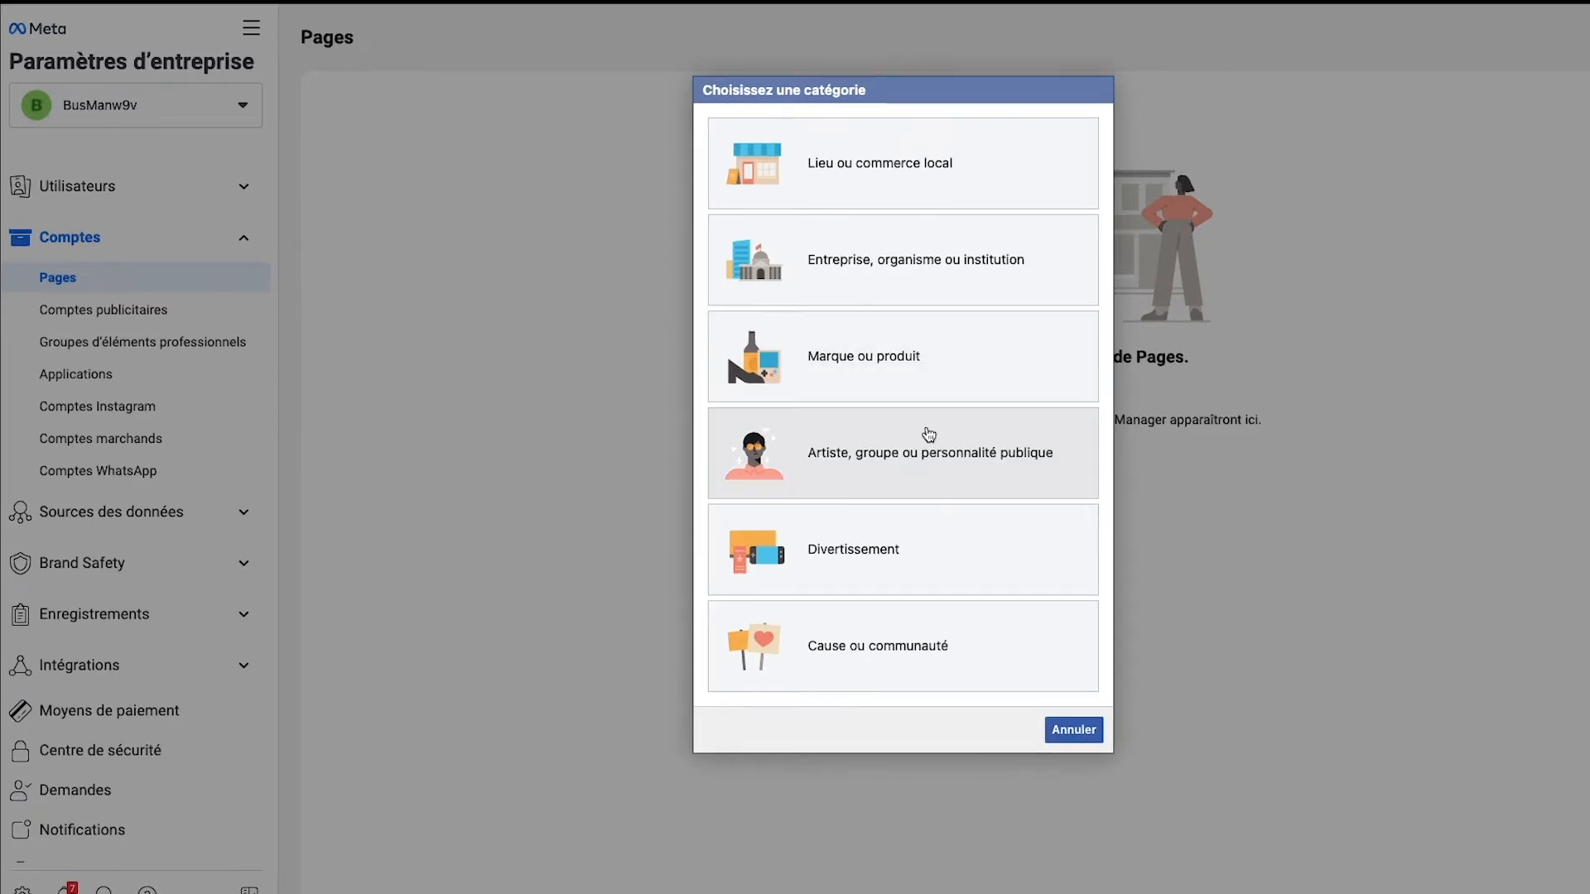
{"action": "left_click", "coordinate": [918, 363]}
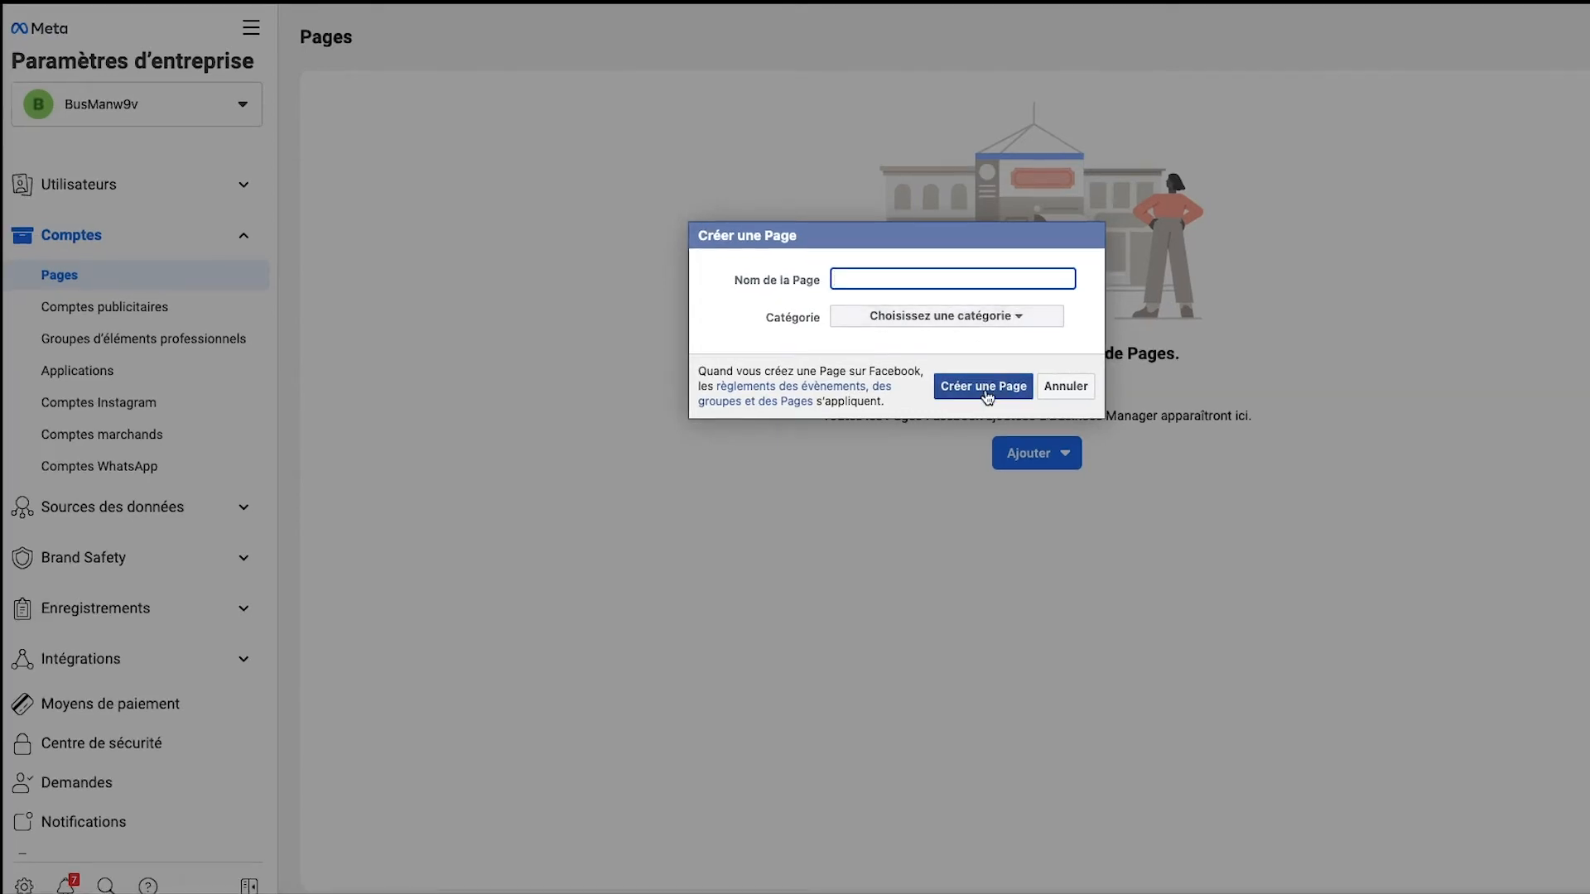
{"action": "left_click", "coordinate": [1070, 389]}
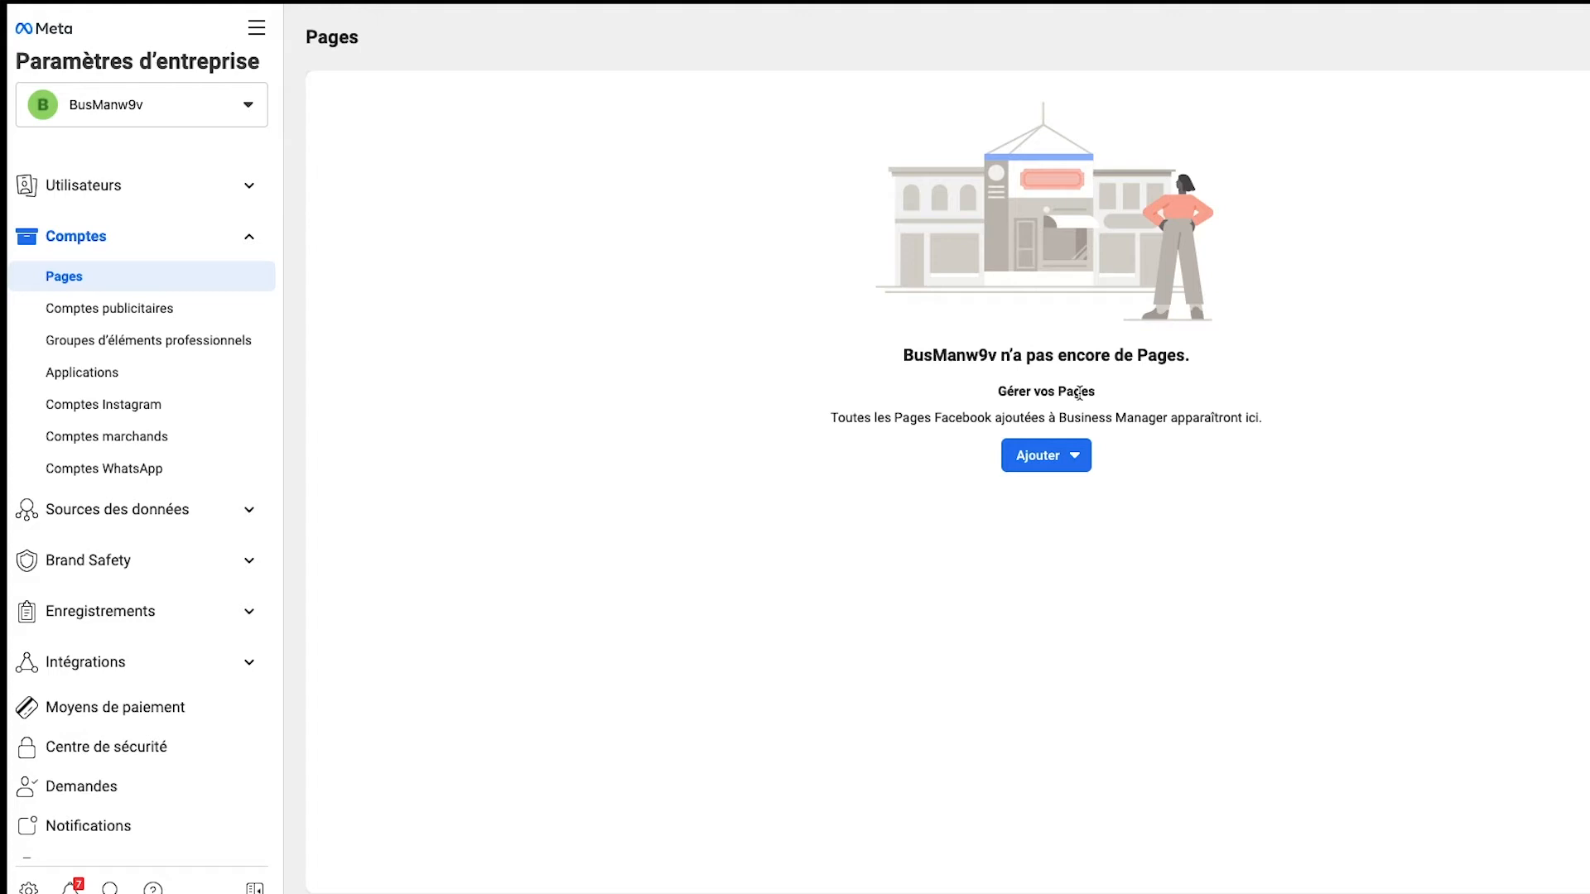
Step: Begin a Page access request, add the existing Yacaisi Page to the business, and set it as the required Page principale
{"action": "left_click", "coordinate": [1077, 469]}
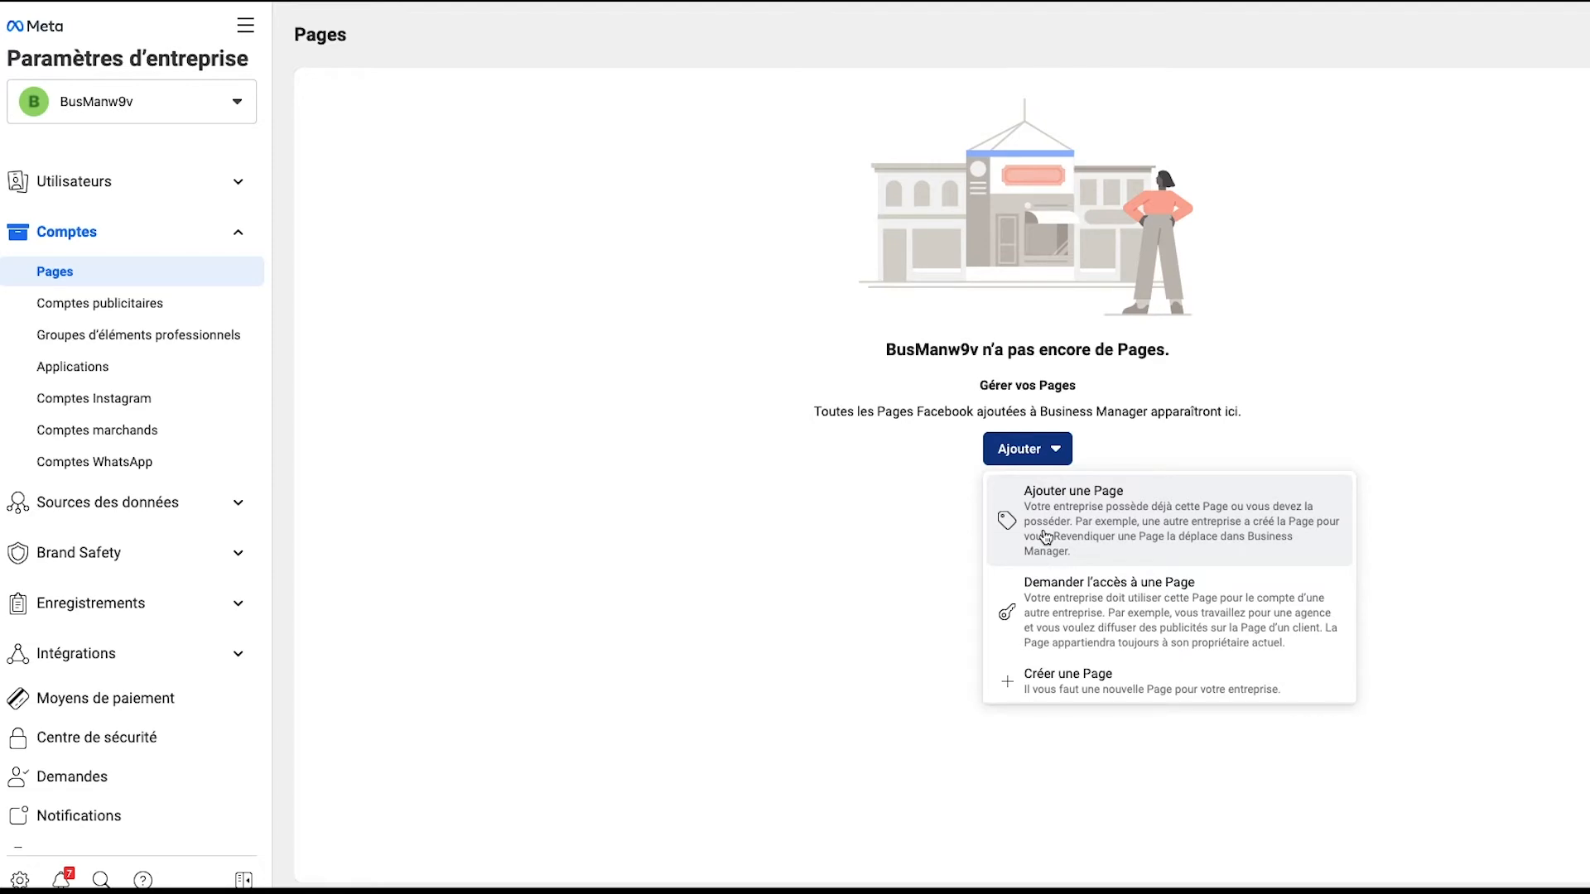
{"action": "left_click", "coordinate": [1129, 625]}
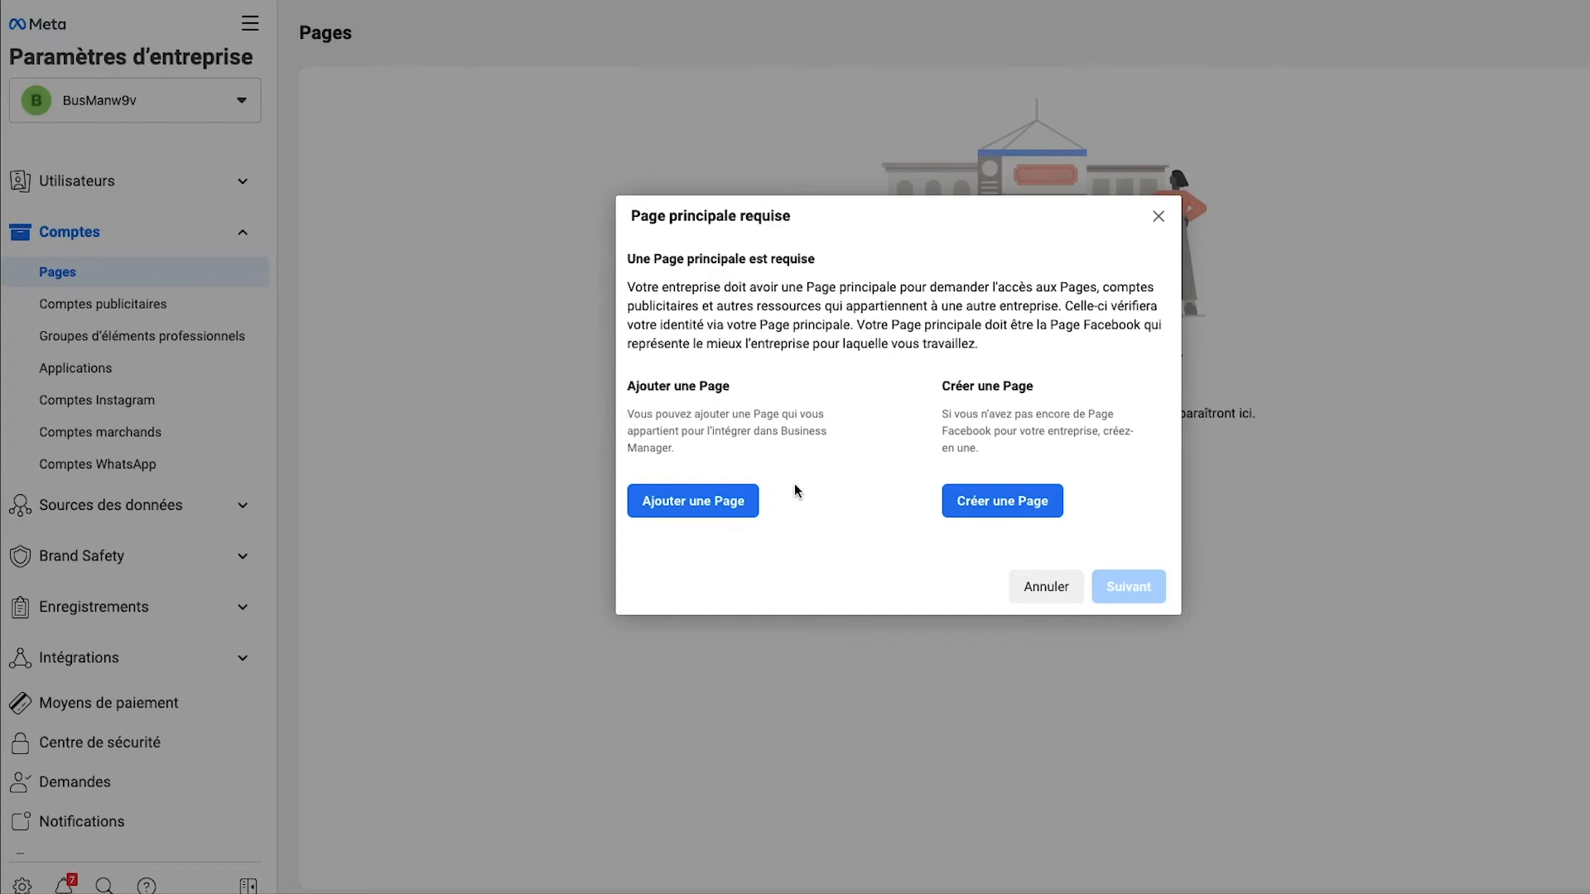
{"action": "left_click", "coordinate": [732, 503]}
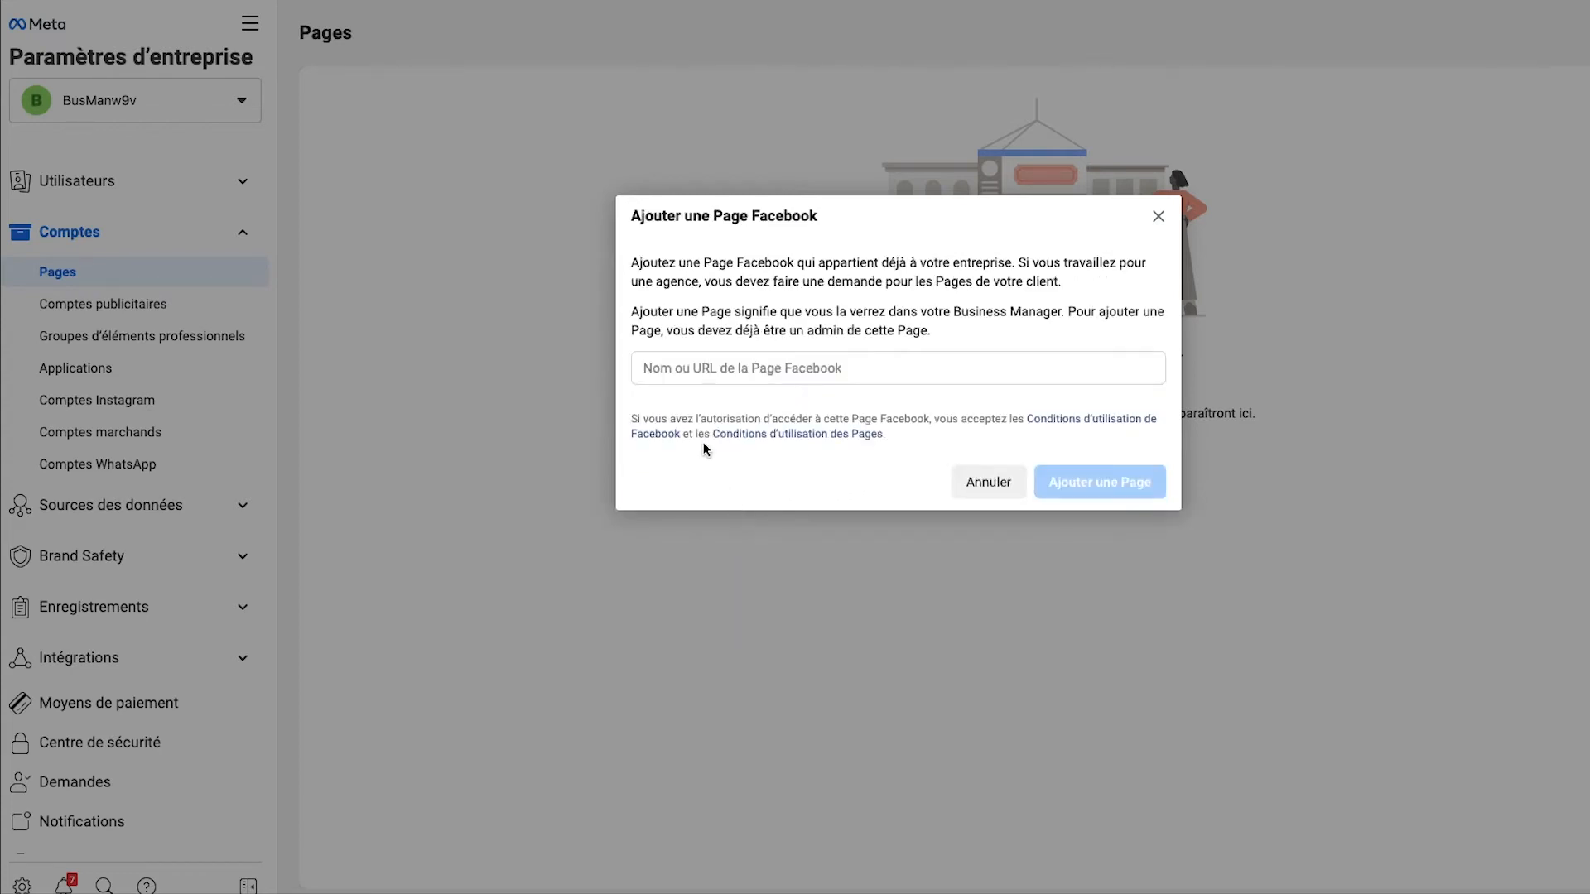
{"action": "left_click", "coordinate": [732, 383]}
{"action": "type", "text": "yaca"}
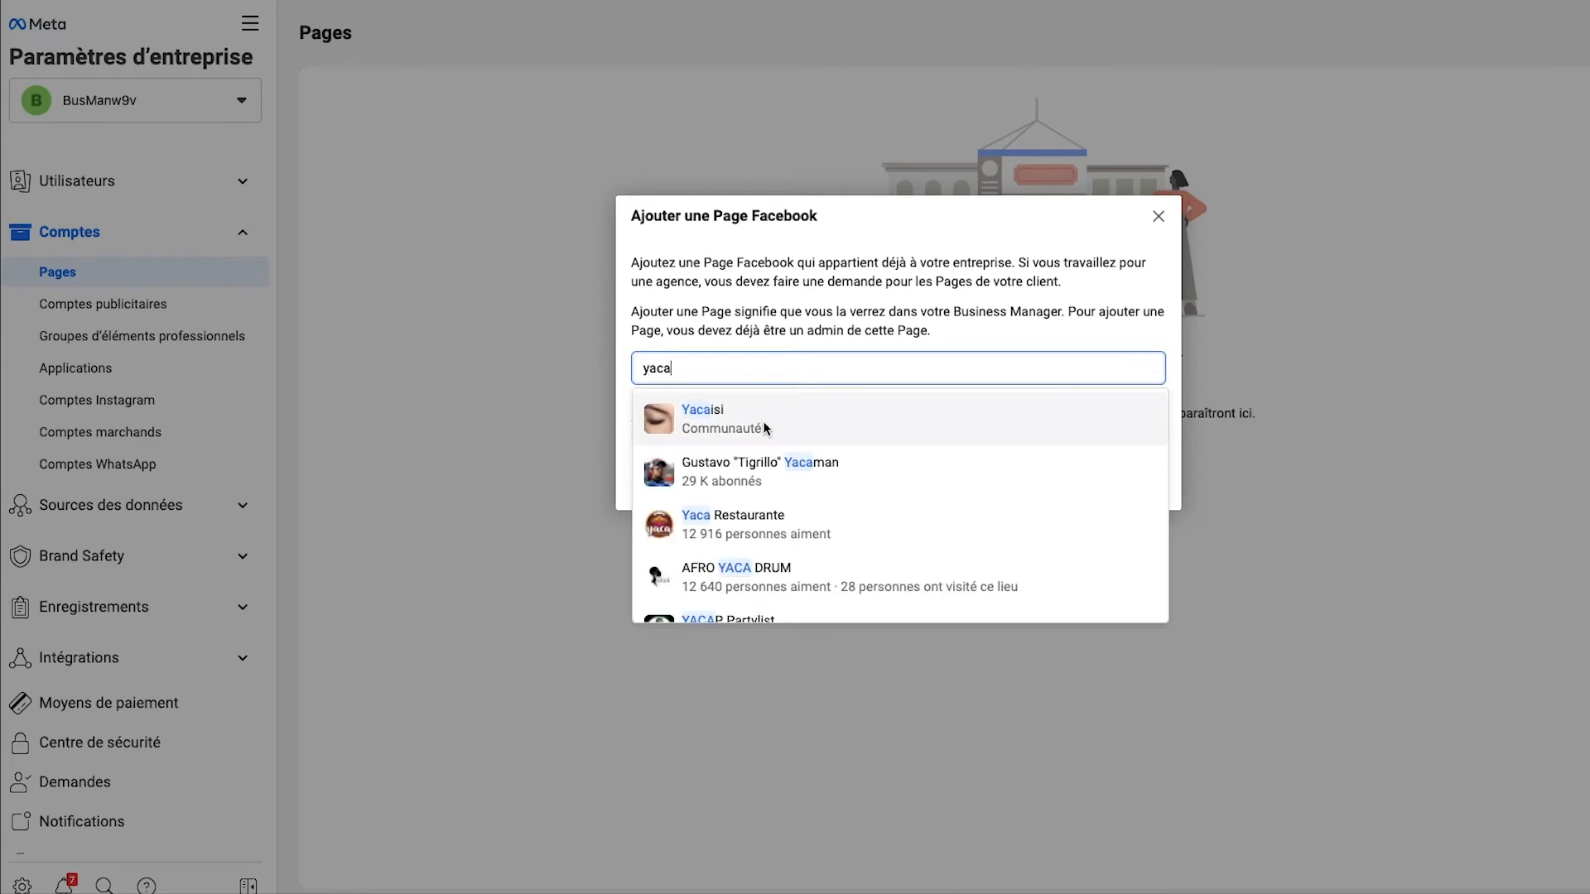
{"action": "left_click", "coordinate": [766, 428]}
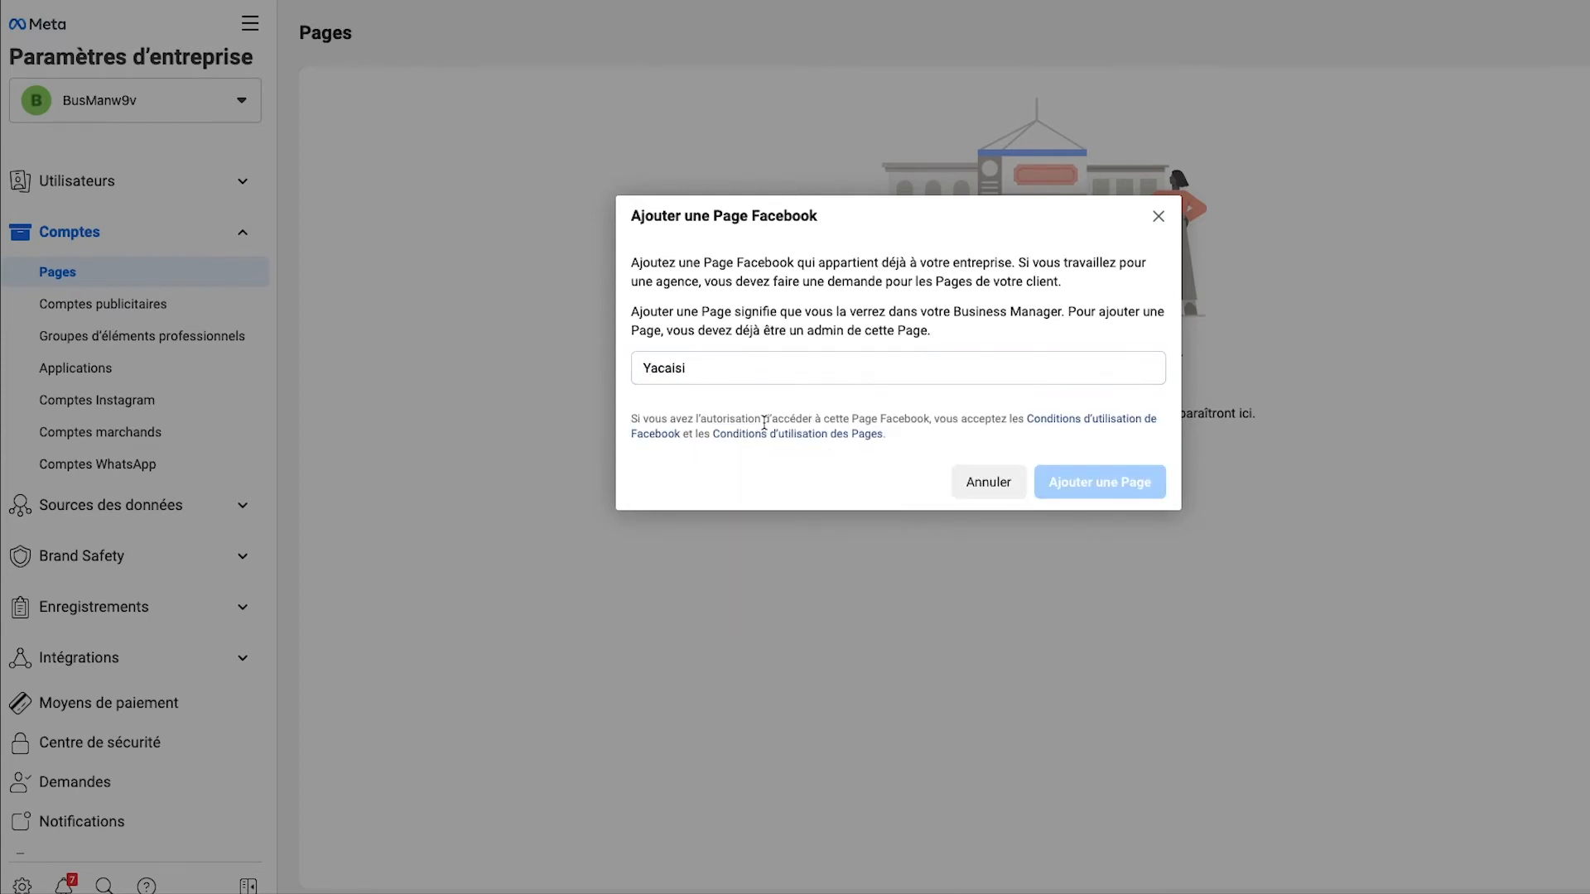
{"action": "left_click", "coordinate": [1063, 549]}
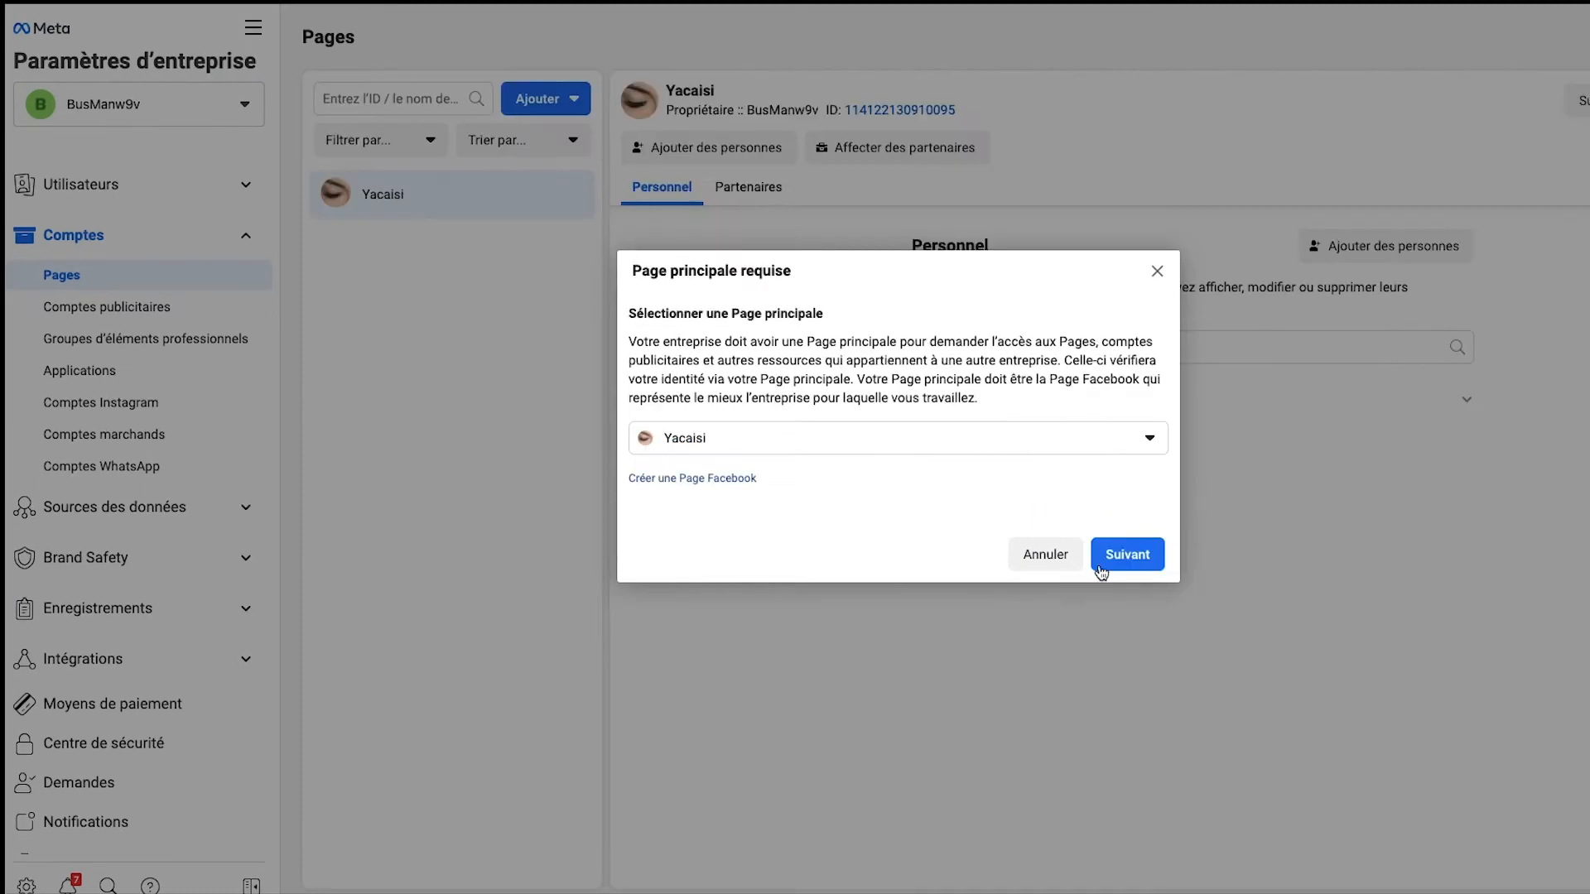
{"action": "left_click", "coordinate": [1155, 554]}
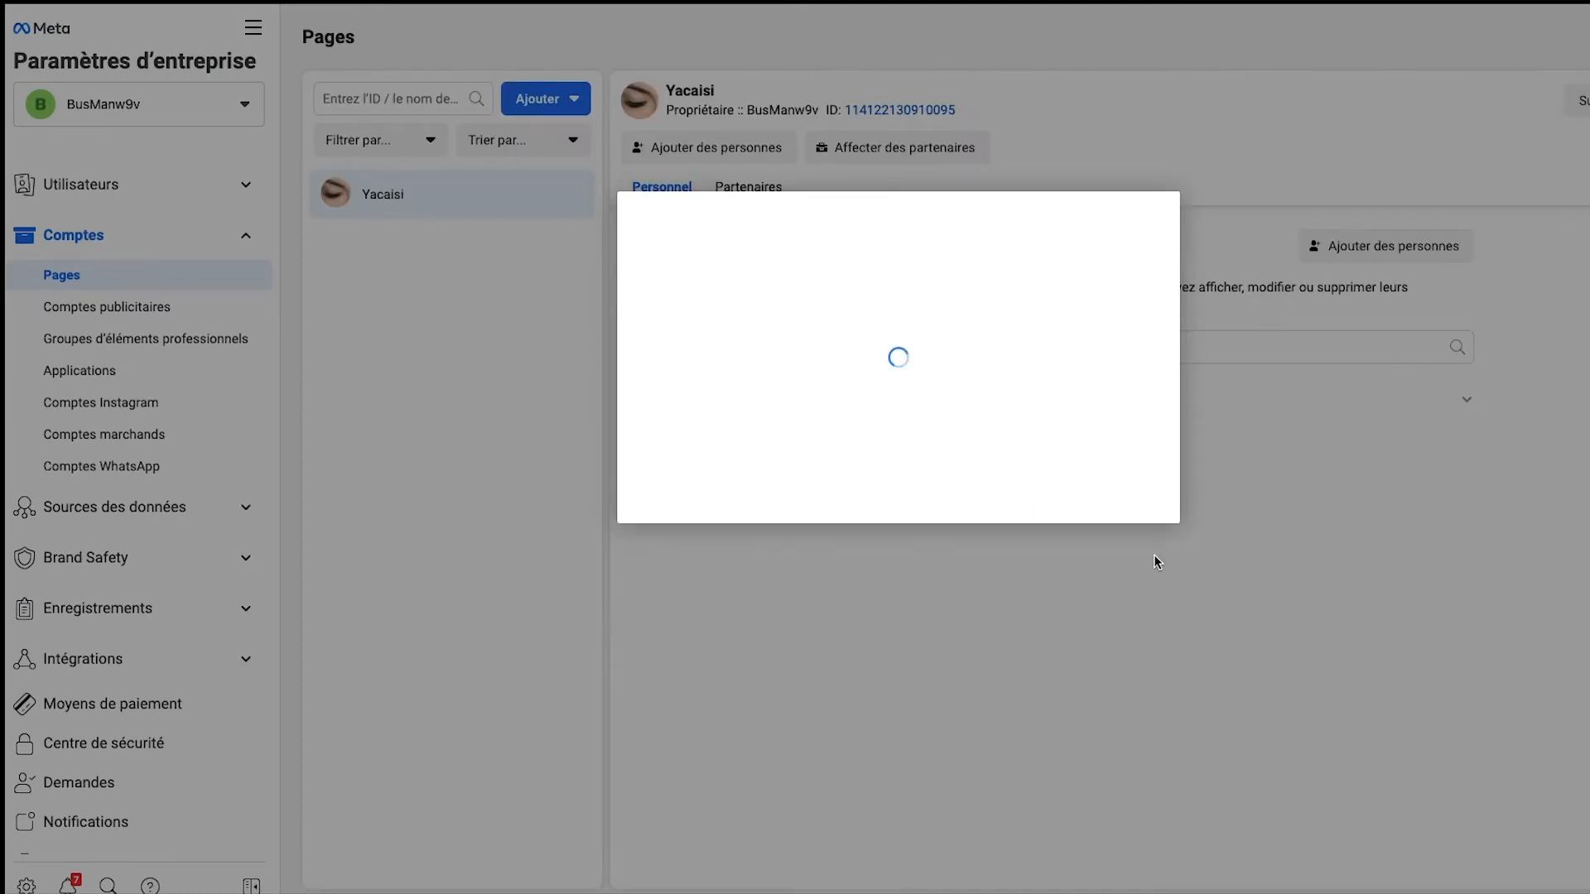
Step: Draft an access request for the Totoshop Page with Gérer la Page enabled and cancel it
{"action": "left_click", "coordinate": [1029, 365]}
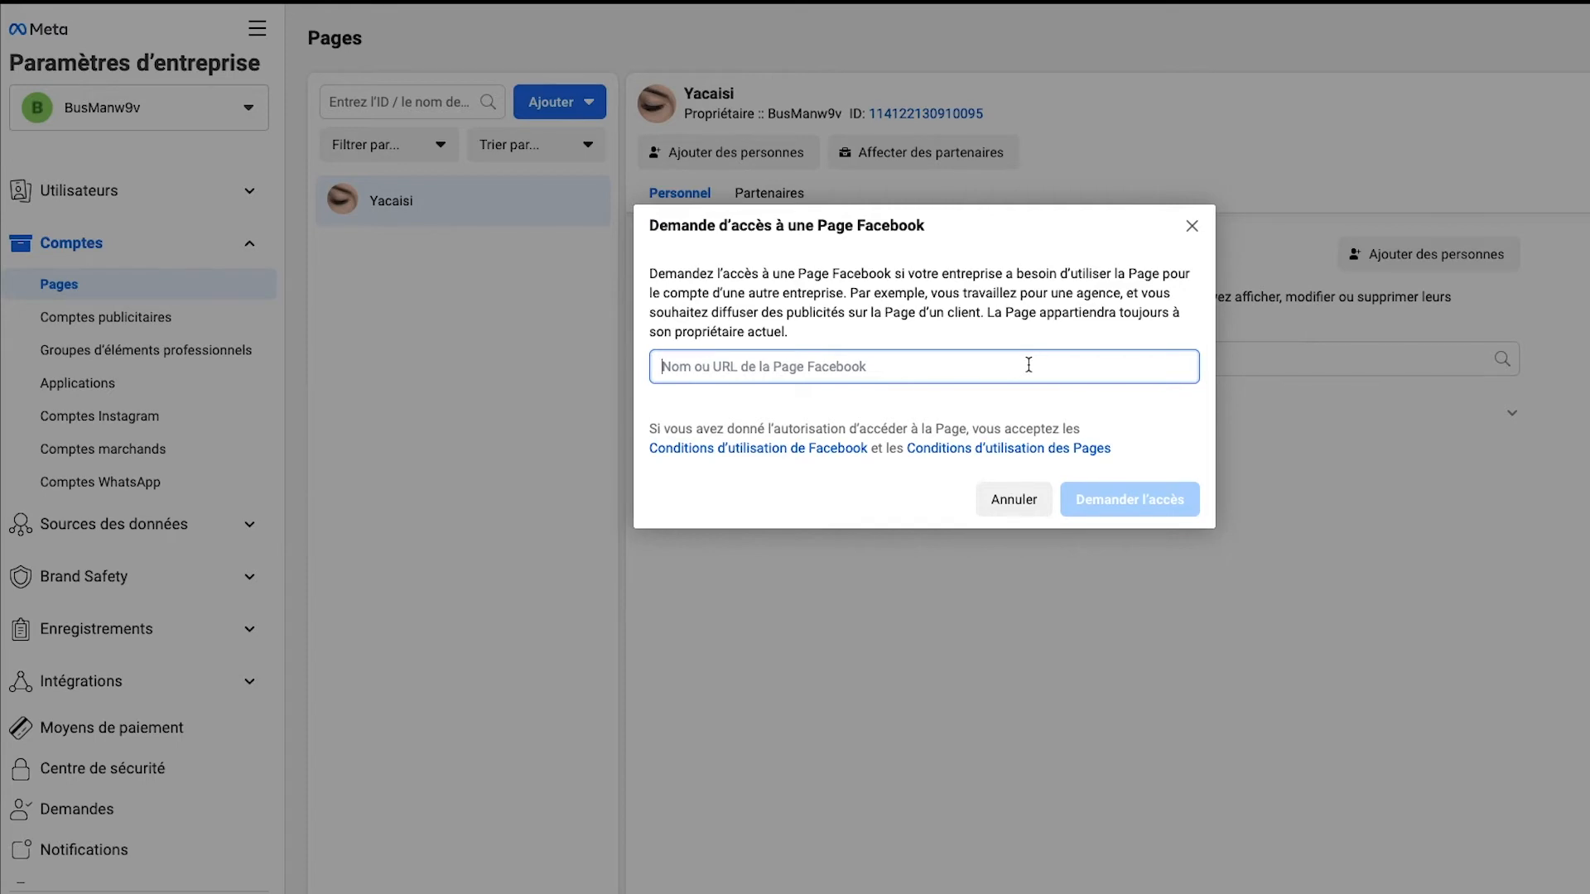
{"action": "type", "text": "toto"}
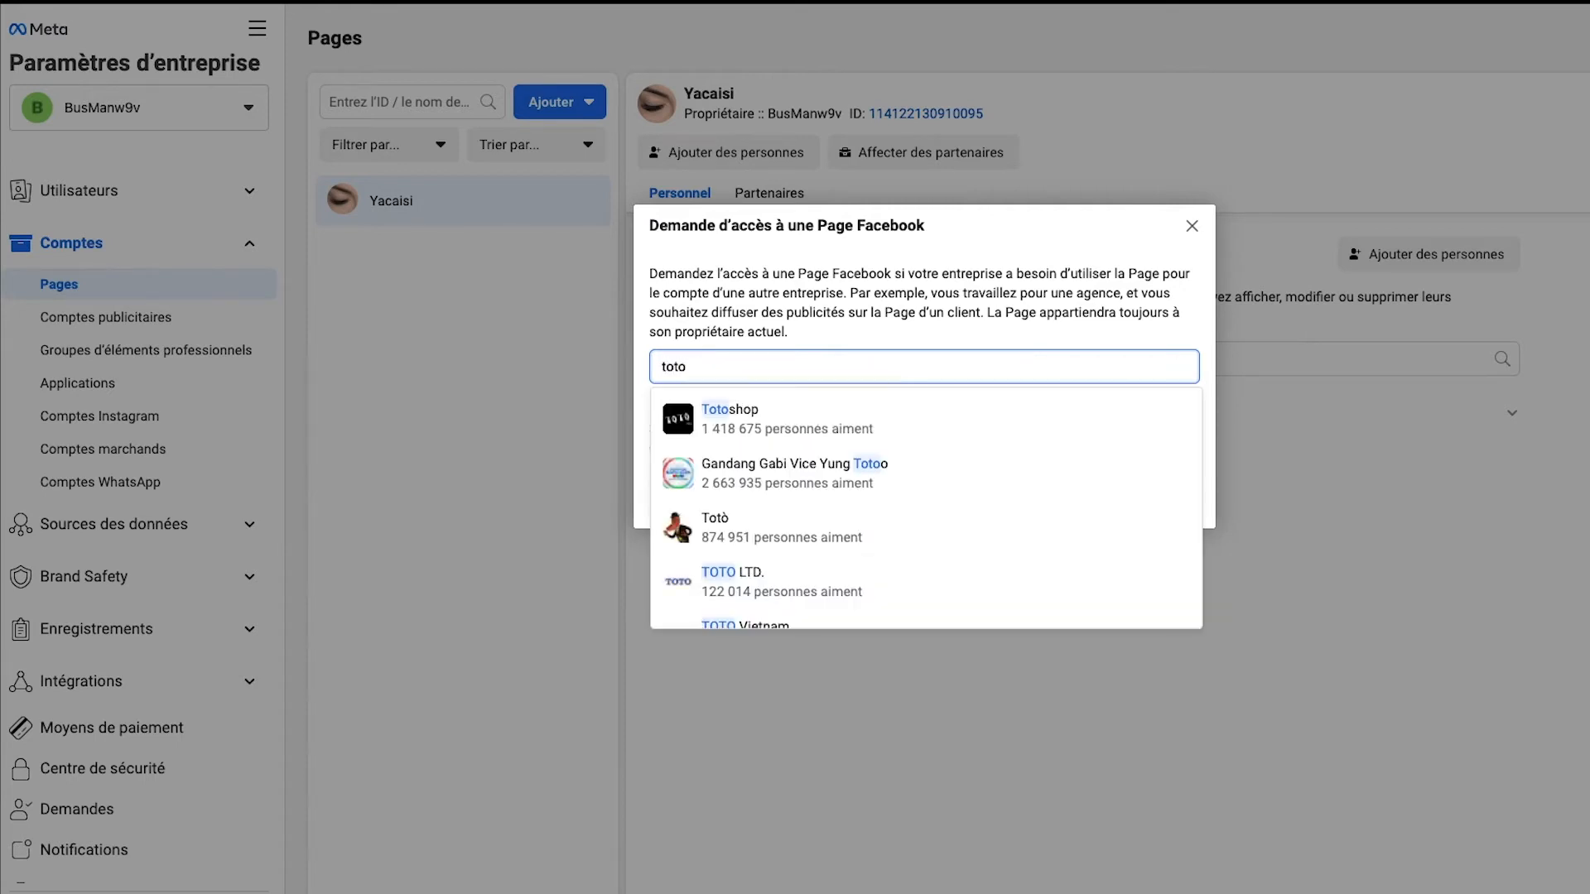
{"action": "left_click", "coordinate": [768, 423]}
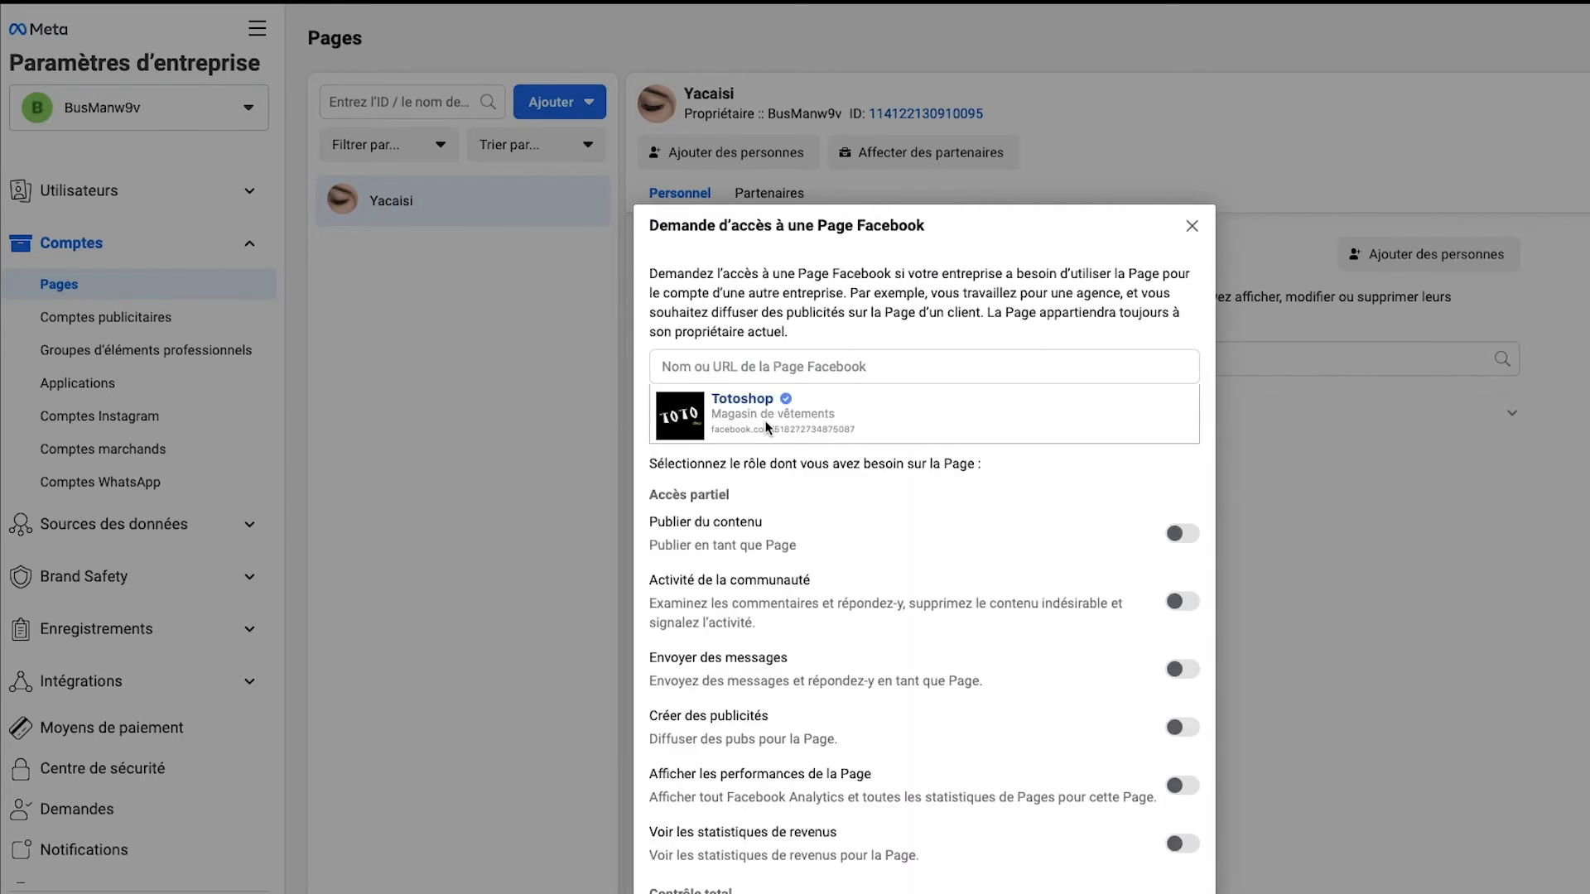
{"action": "scroll", "coordinate": [968, 663], "scroll_direction": "down", "scroll_amount": 3}
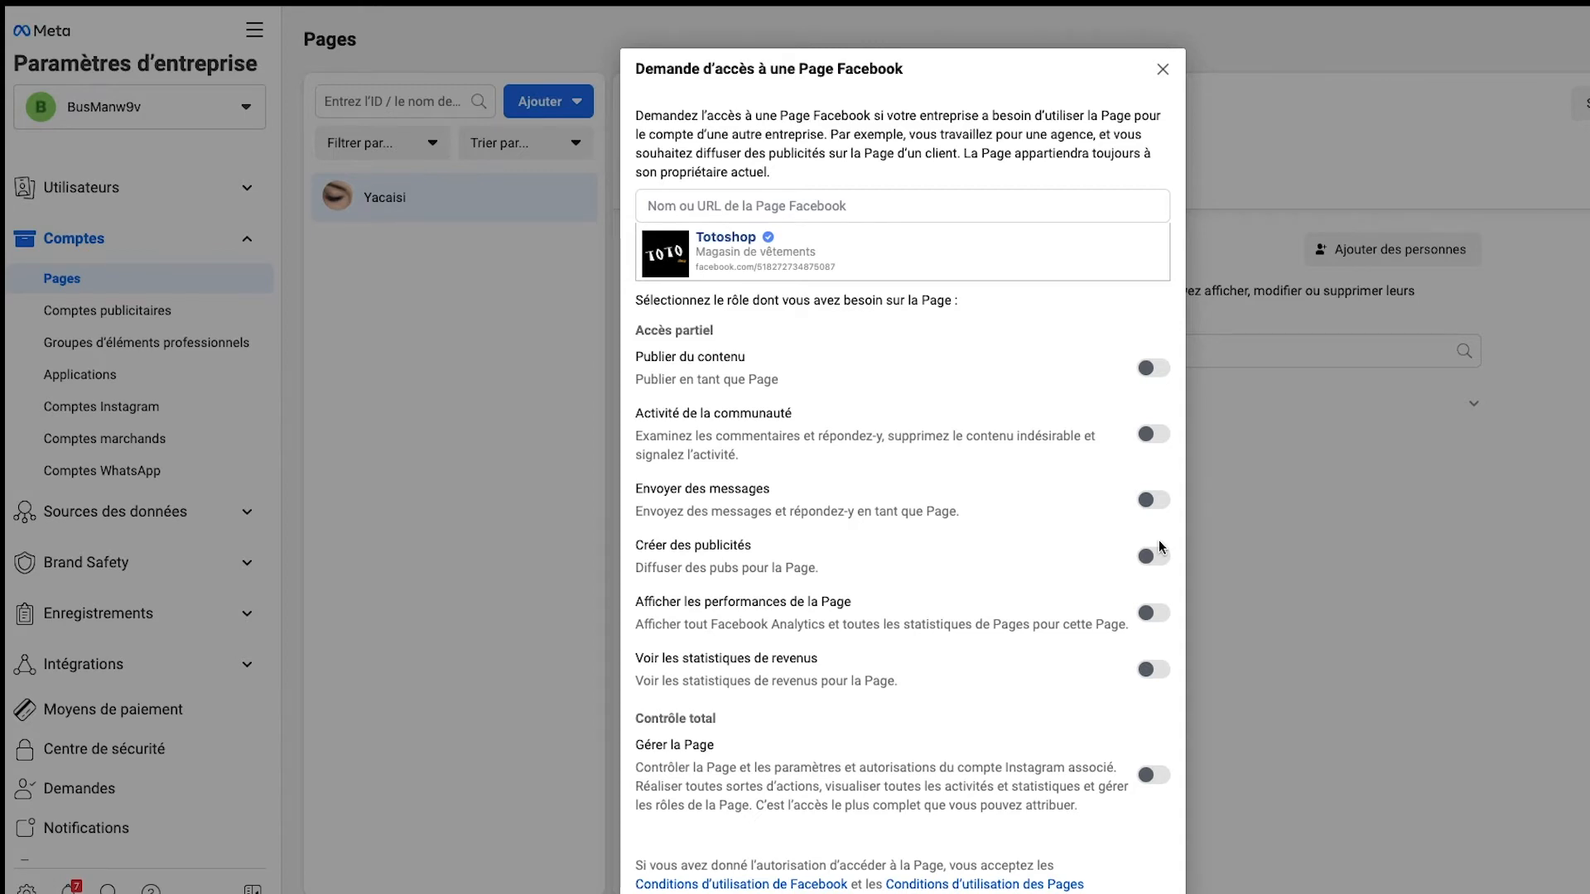
{"action": "scroll", "coordinate": [1159, 540], "scroll_direction": "down", "scroll_amount": 2}
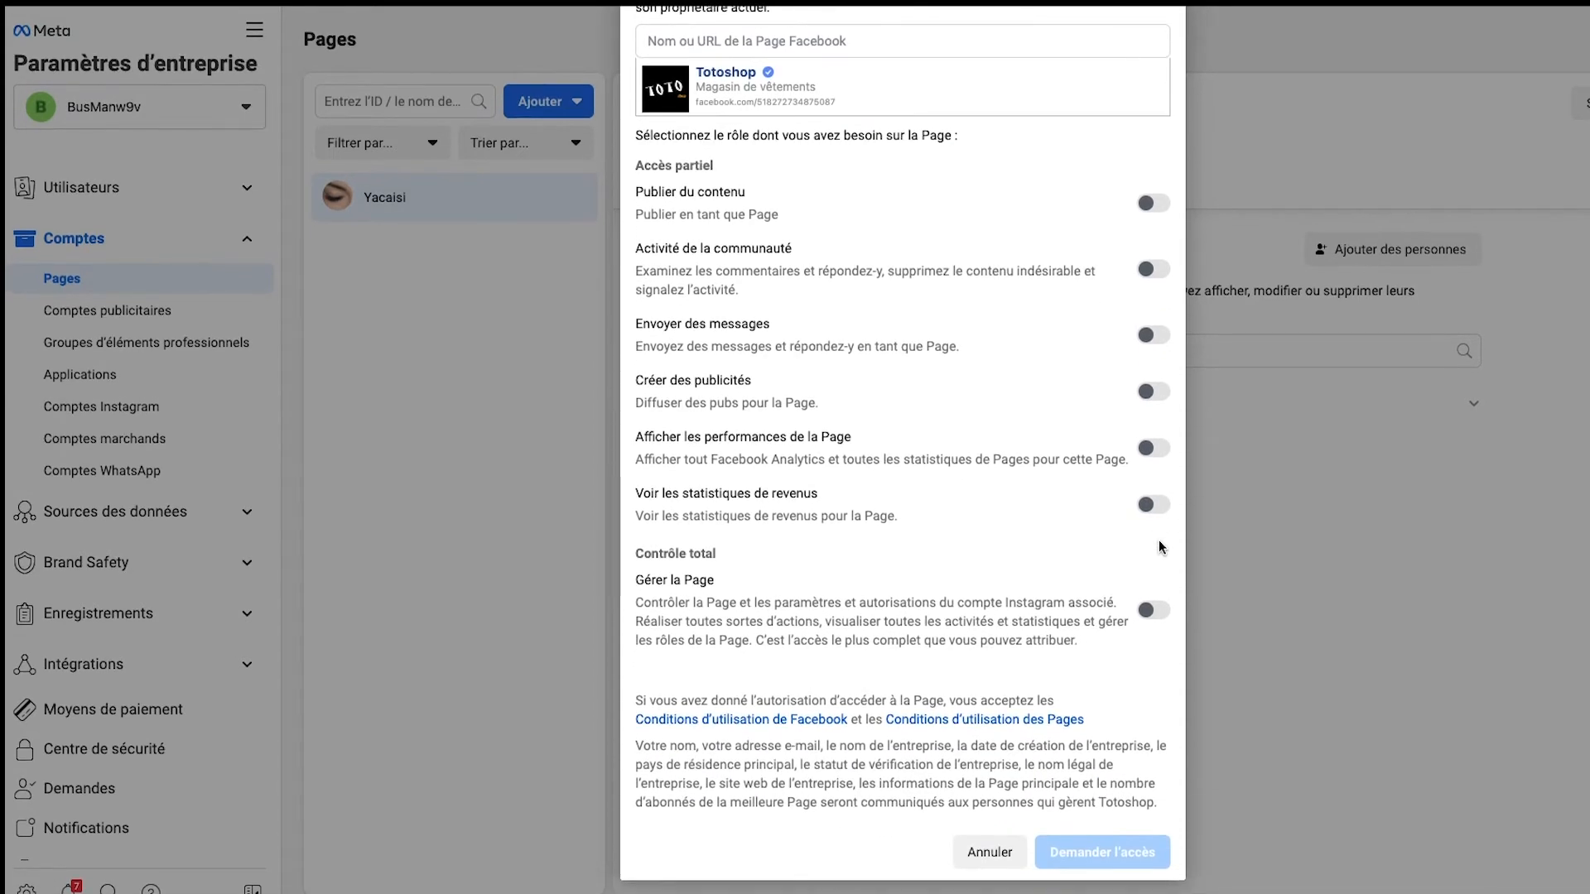
{"action": "left_click", "coordinate": [1154, 611]}
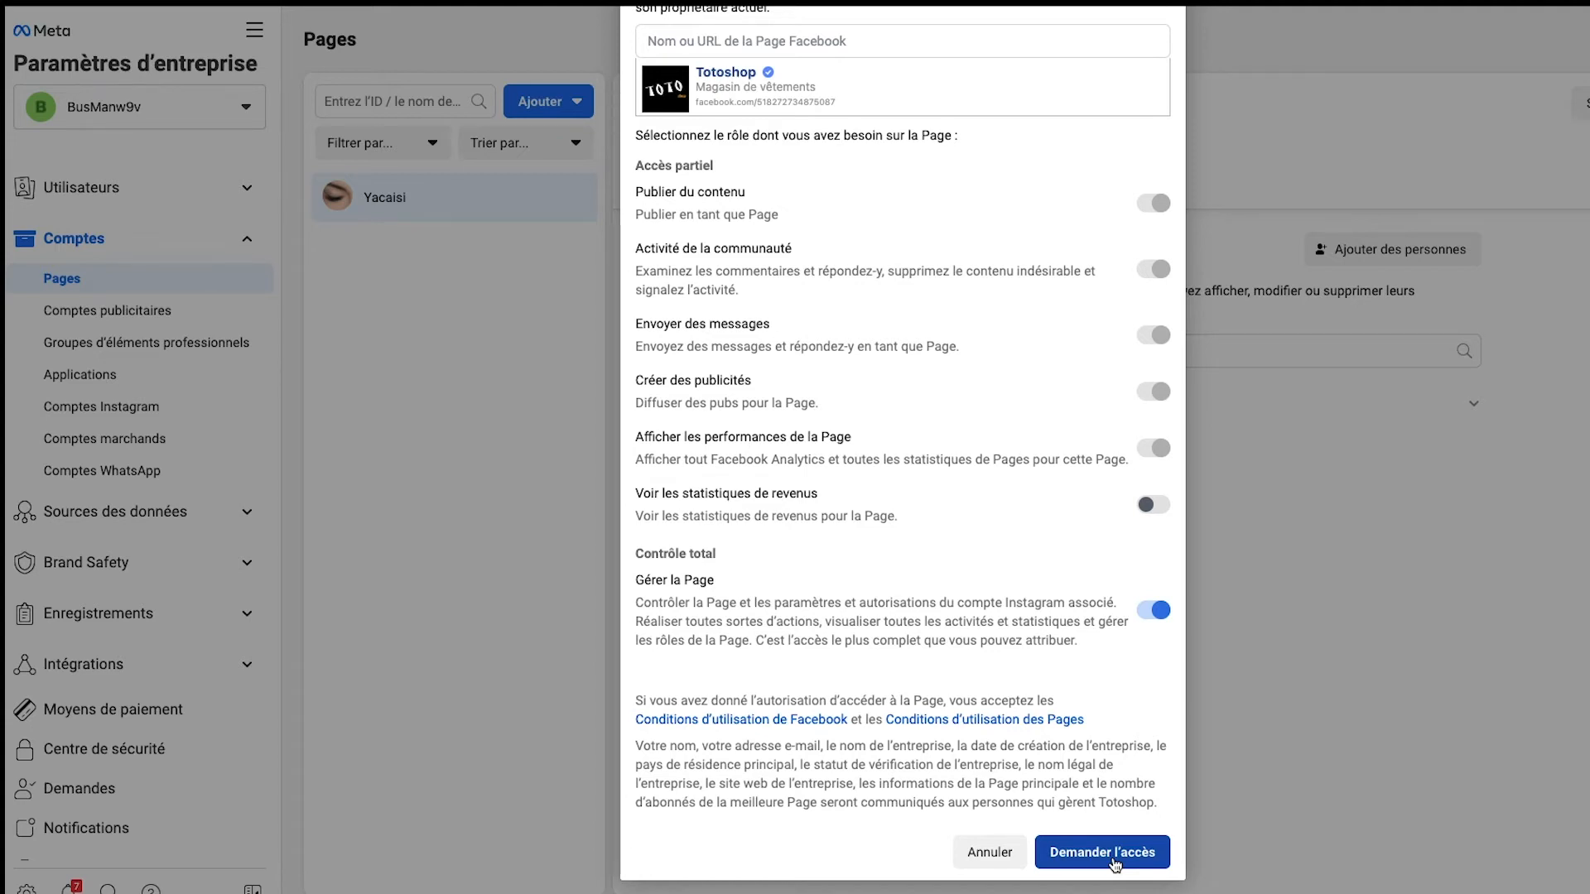
{"action": "left_click", "coordinate": [993, 866]}
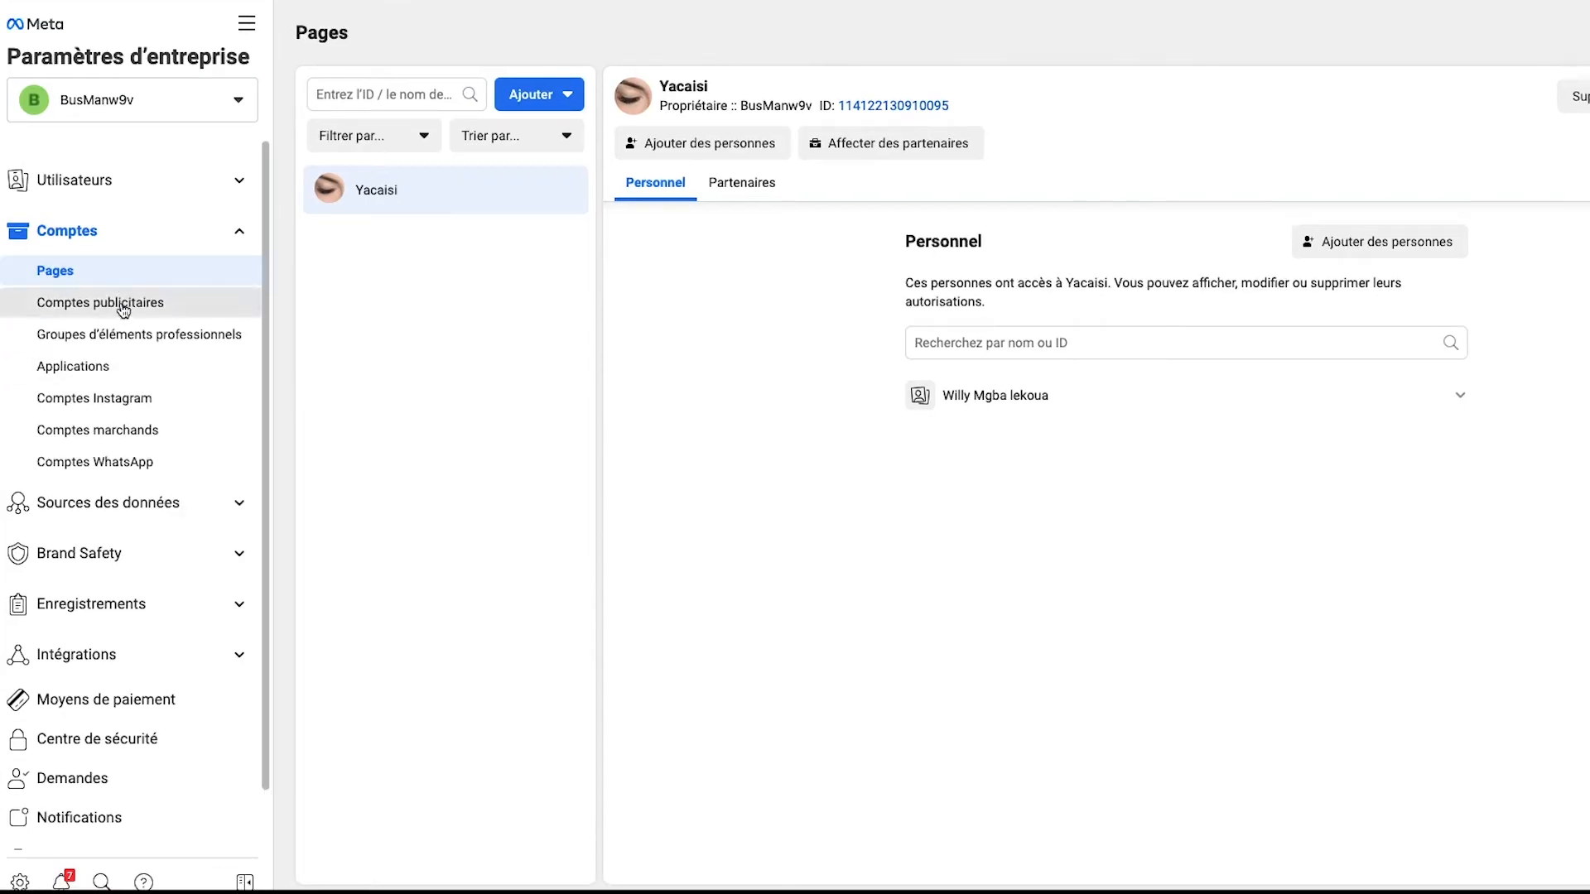
Step: Create an ad account named ffffff under Comptes publicitaires, keeping Europe/Paris and USD, for use by My business (BusManw9v)
{"action": "left_click", "coordinate": [123, 309]}
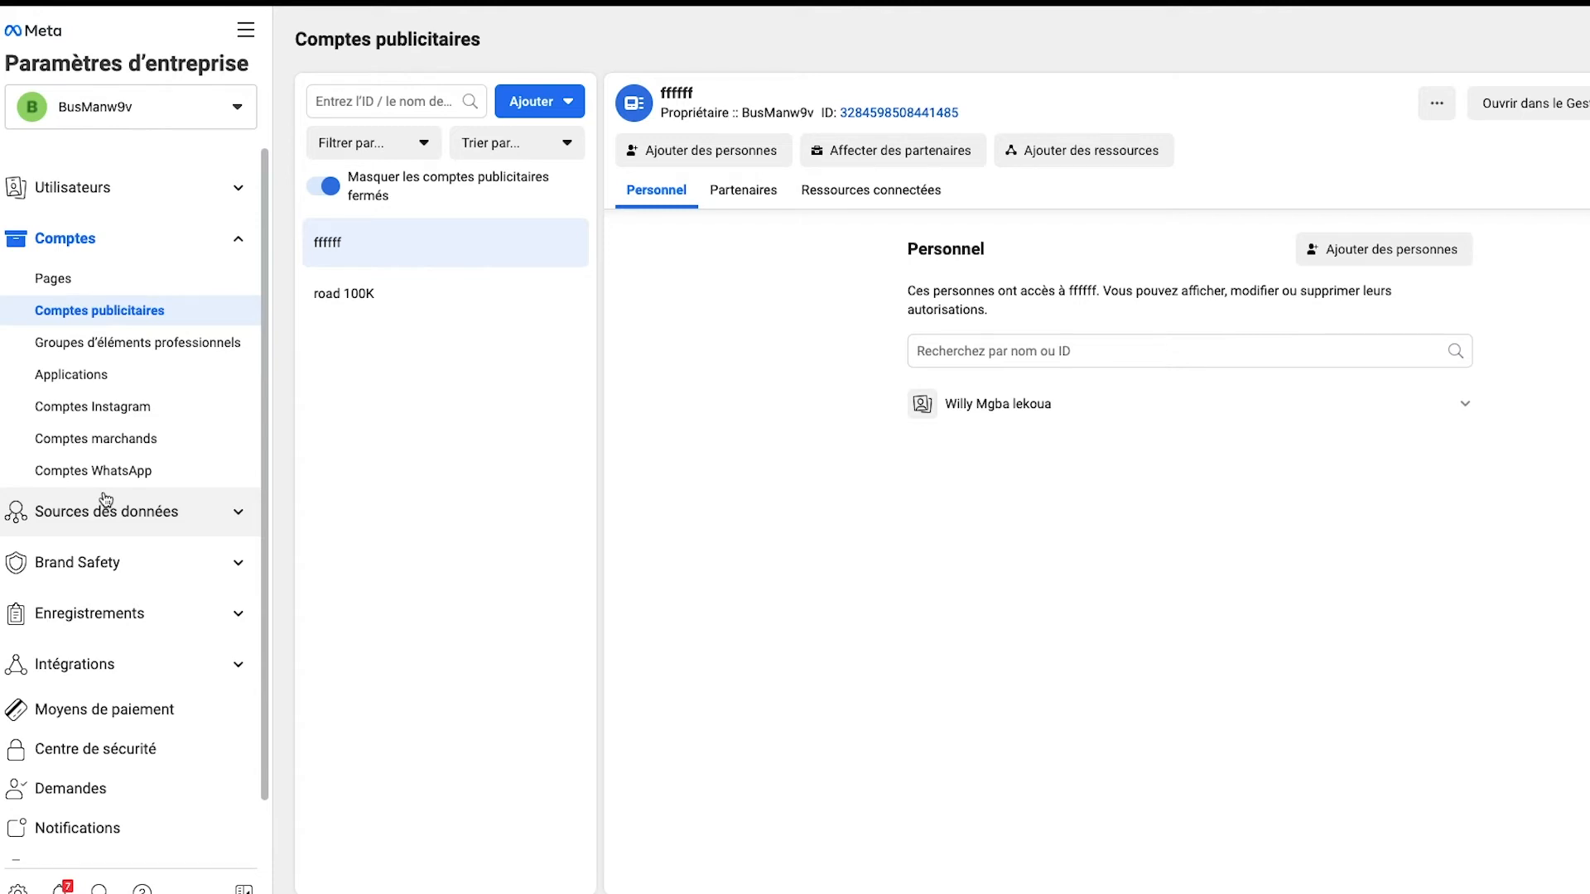
{"action": "left_click", "coordinate": [120, 317]}
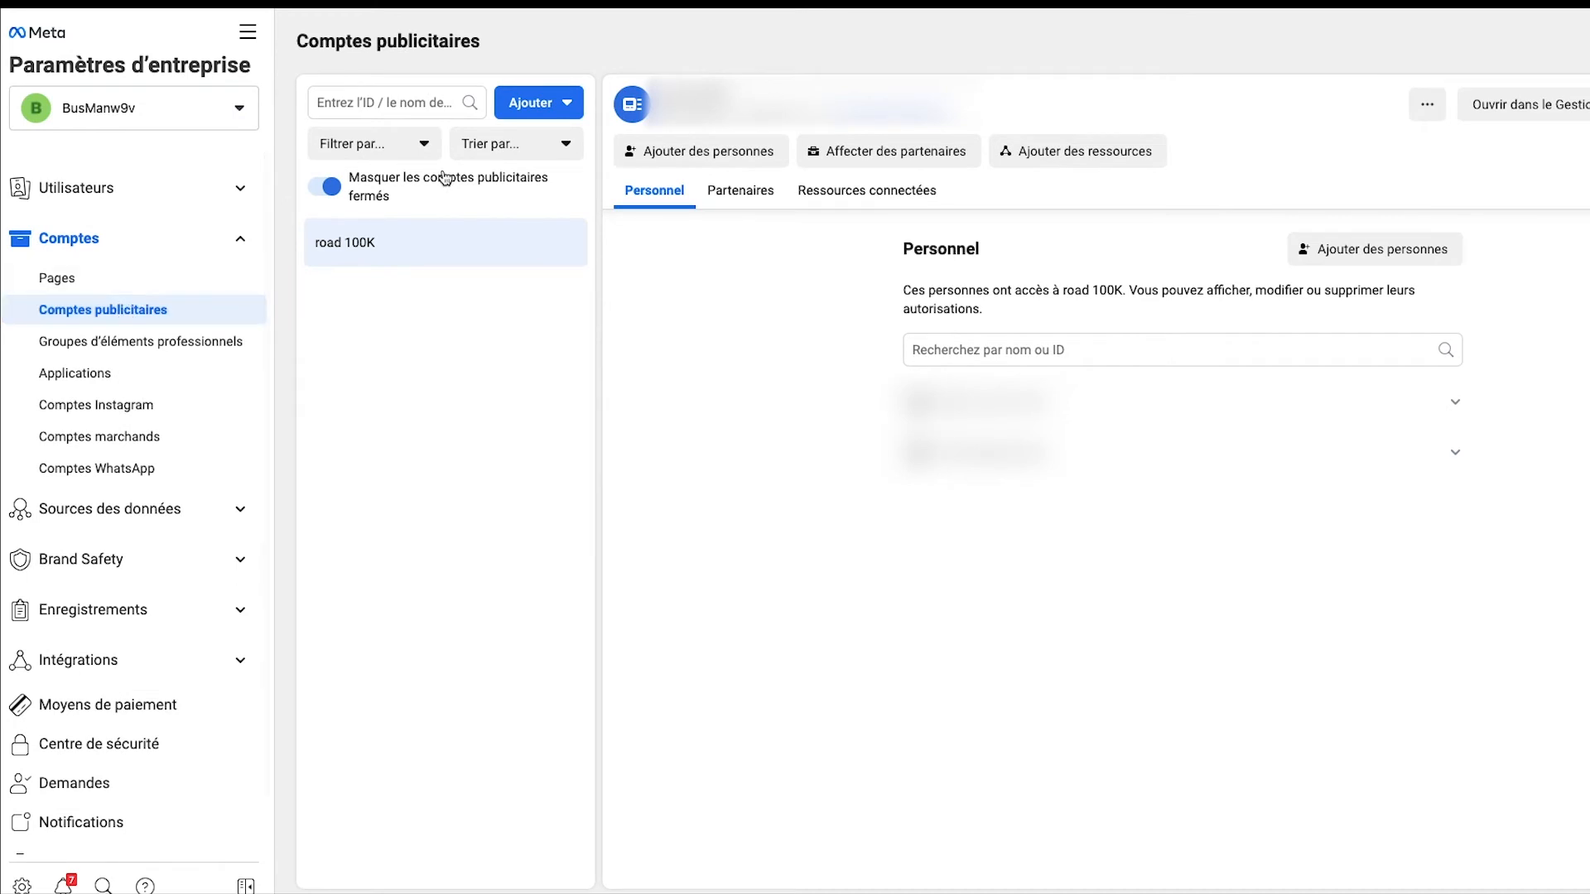
{"action": "left_click", "coordinate": [559, 108]}
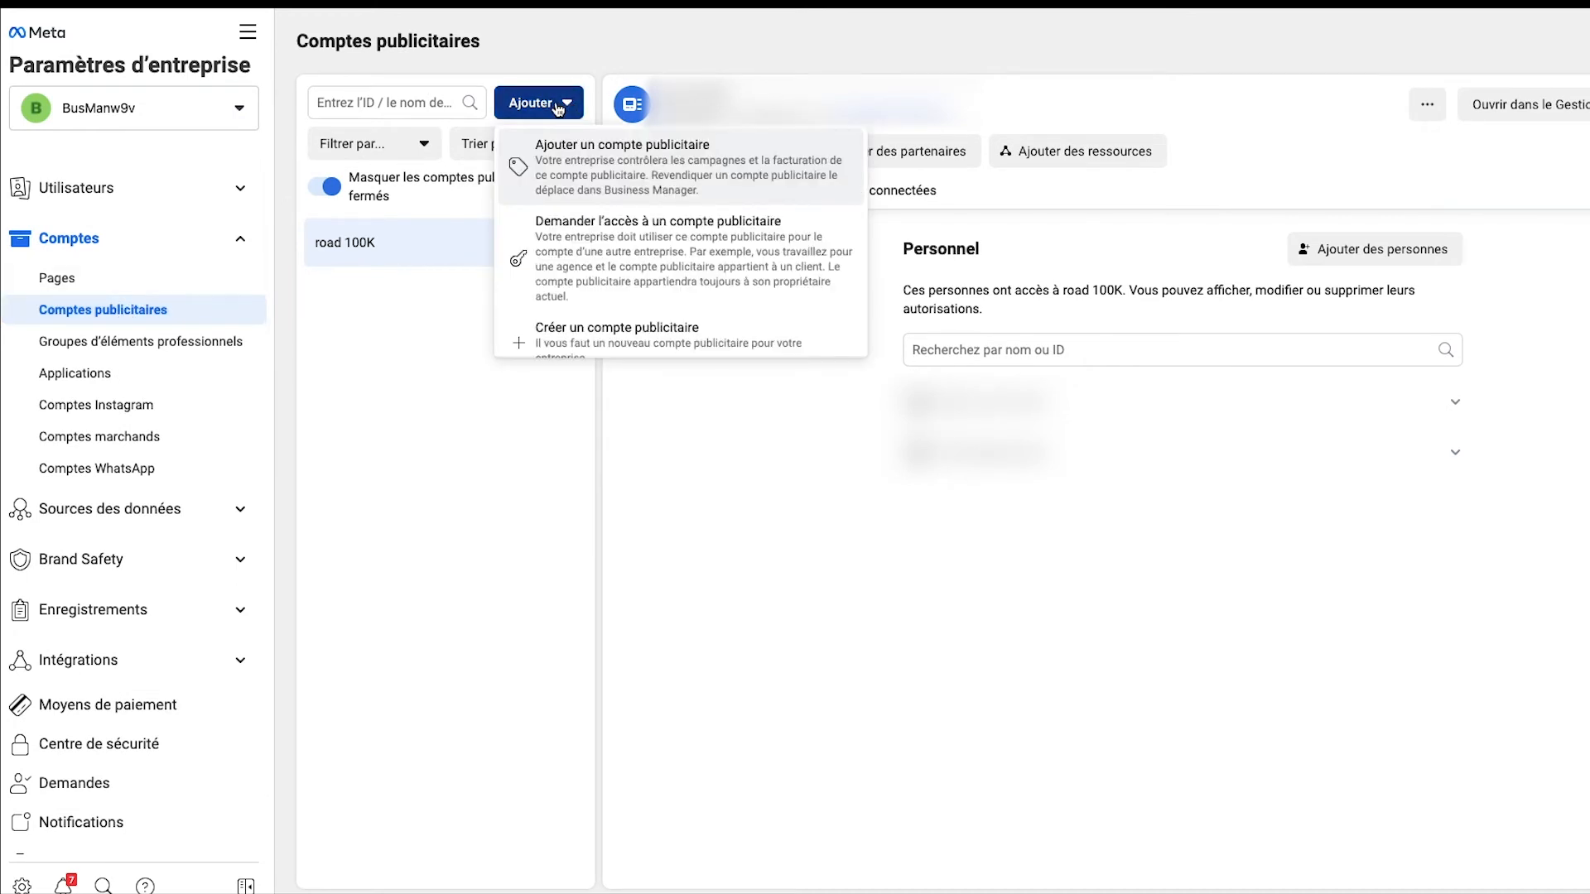
{"action": "scroll", "coordinate": [621, 306], "scroll_direction": "down", "scroll_amount": 1}
{"action": "left_click", "coordinate": [623, 322]}
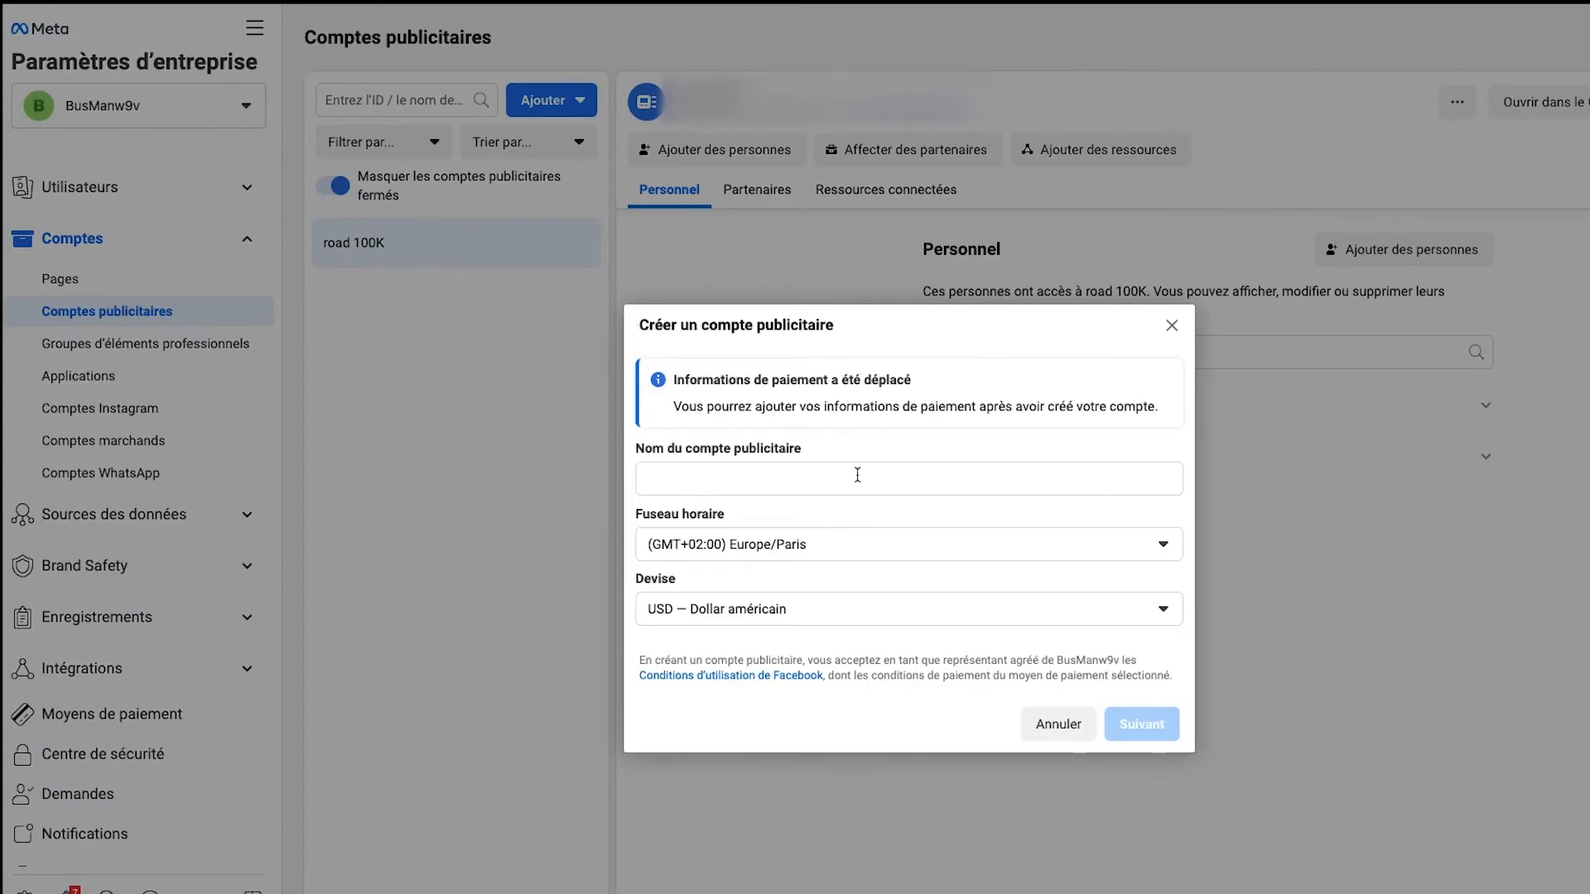
{"action": "left_click", "coordinate": [842, 473]}
{"action": "type", "text": "ffffff"}
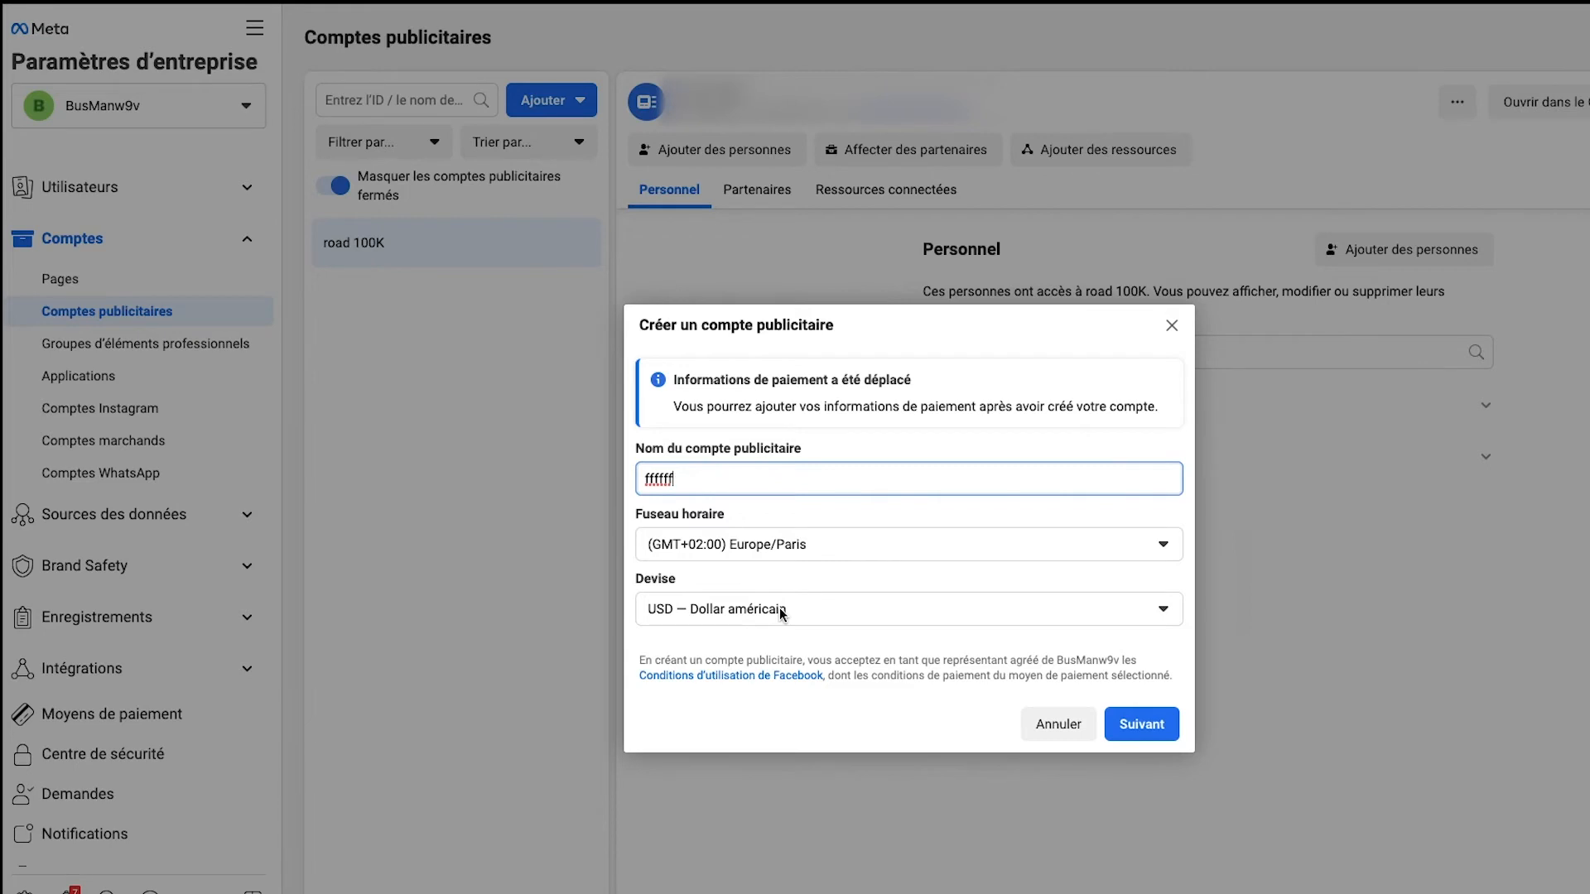
{"action": "left_click", "coordinate": [1139, 726]}
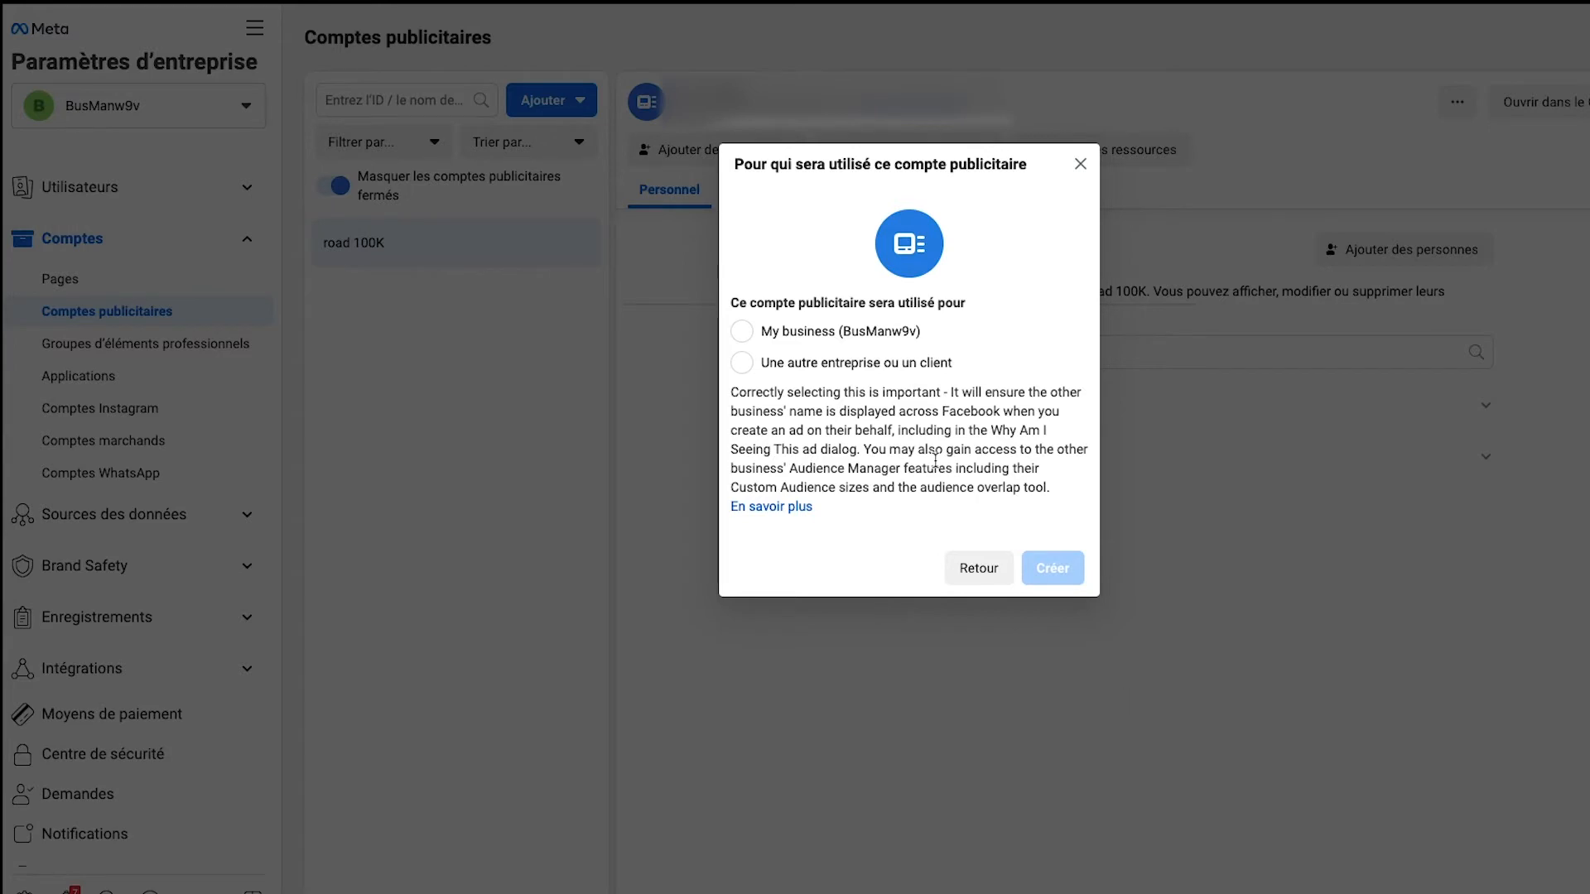
{"action": "left_click", "coordinate": [742, 334]}
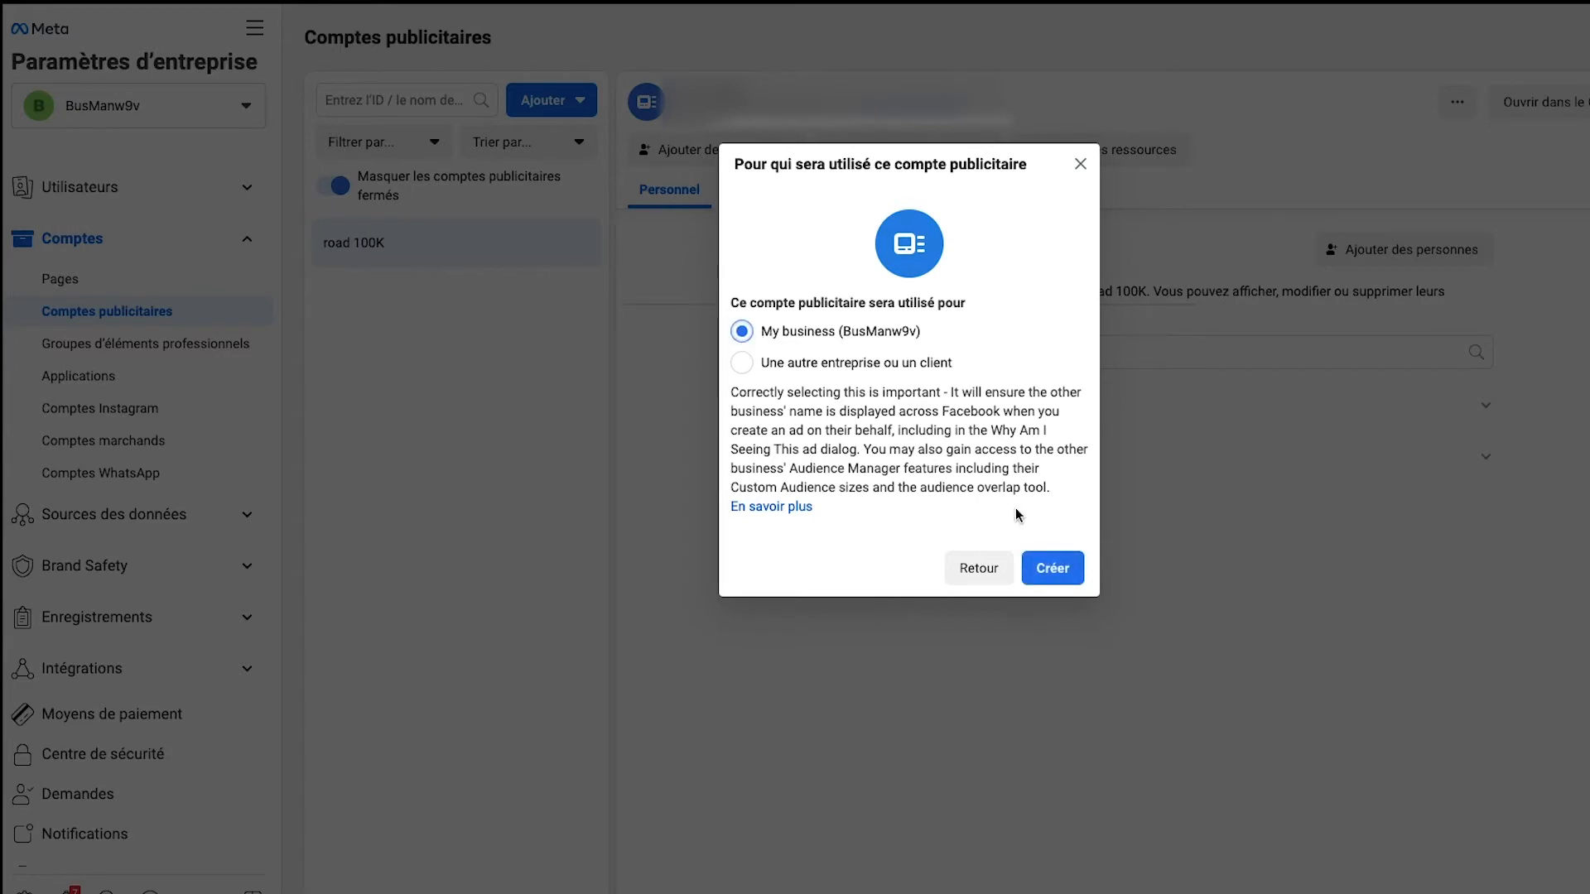
{"action": "left_click", "coordinate": [1053, 570]}
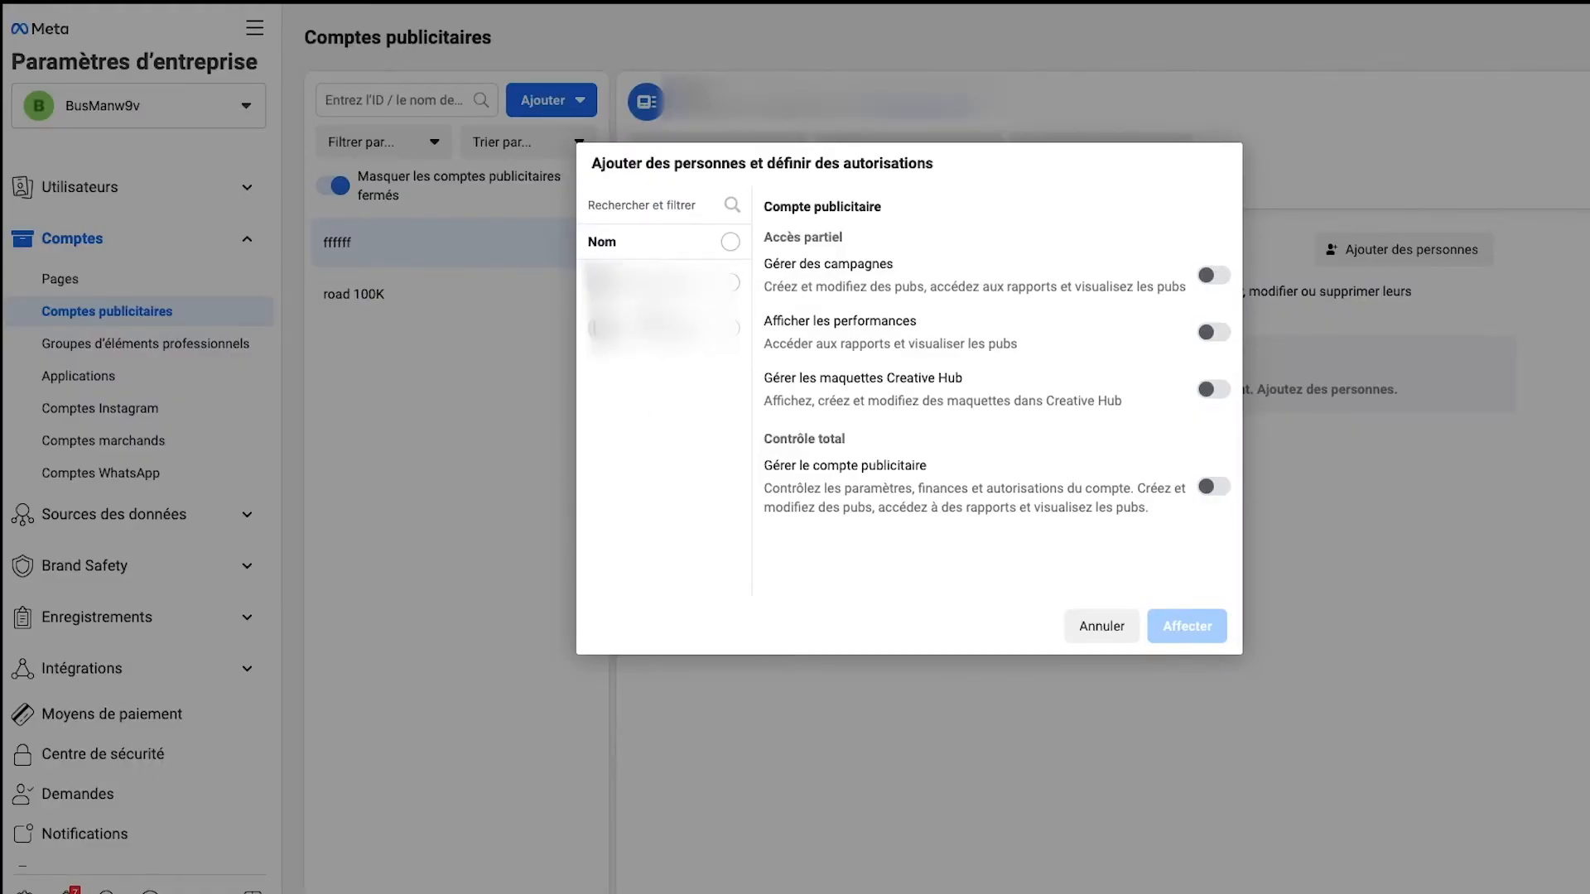
Step: Assign only the second listed person to the ffffff ad account with Gérer le compte publicitaire enabled, and close the success dialog
{"action": "left_click", "coordinate": [733, 283]}
{"action": "left_click", "coordinate": [749, 331]}
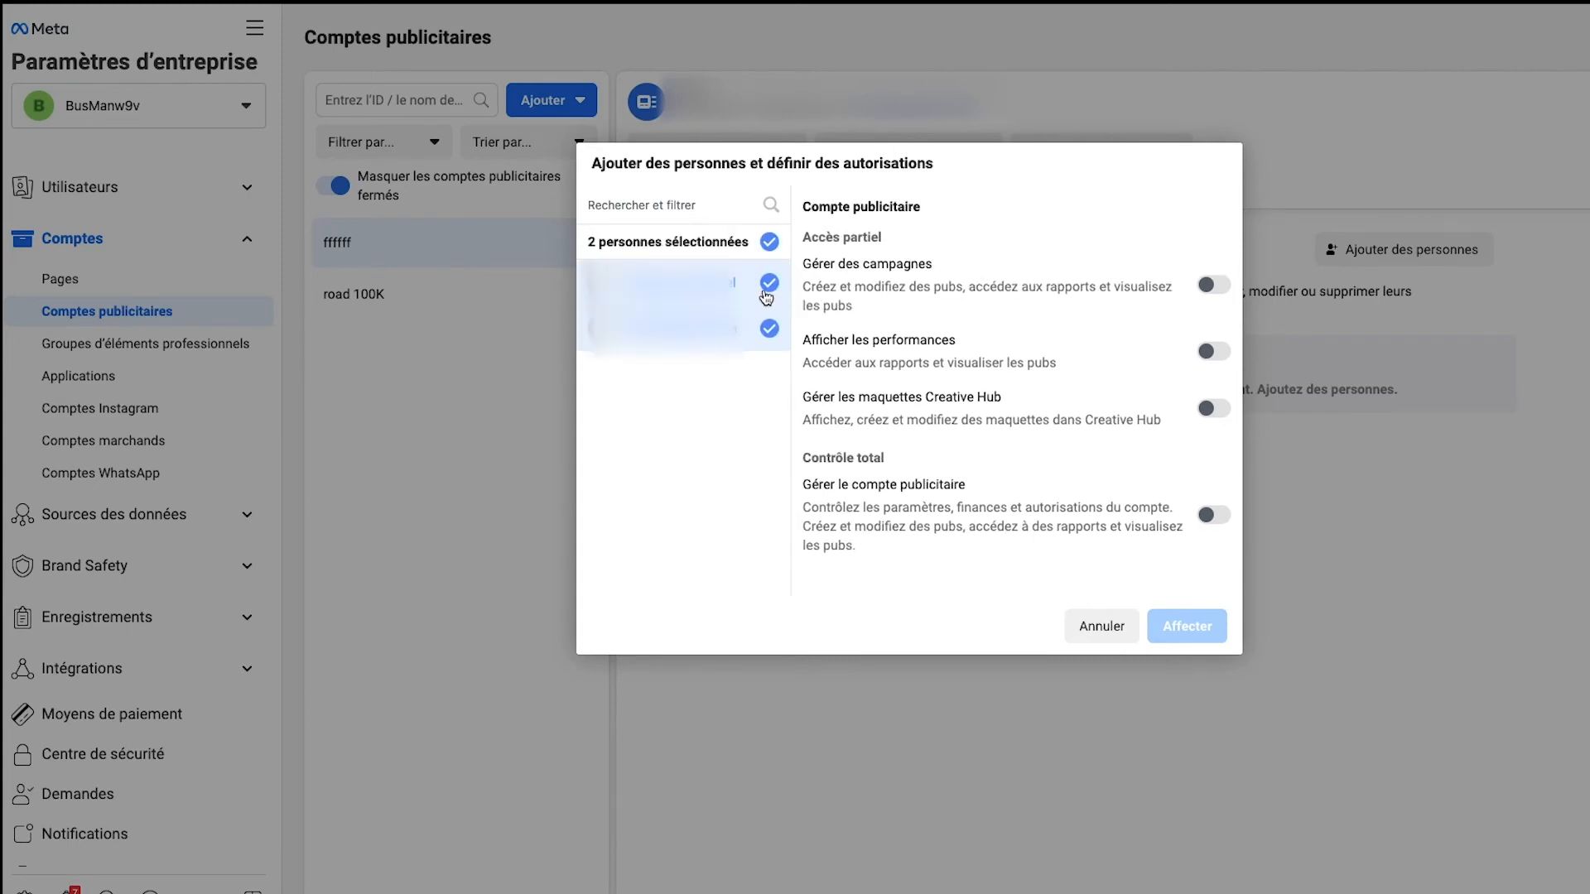
{"action": "left_click", "coordinate": [760, 288]}
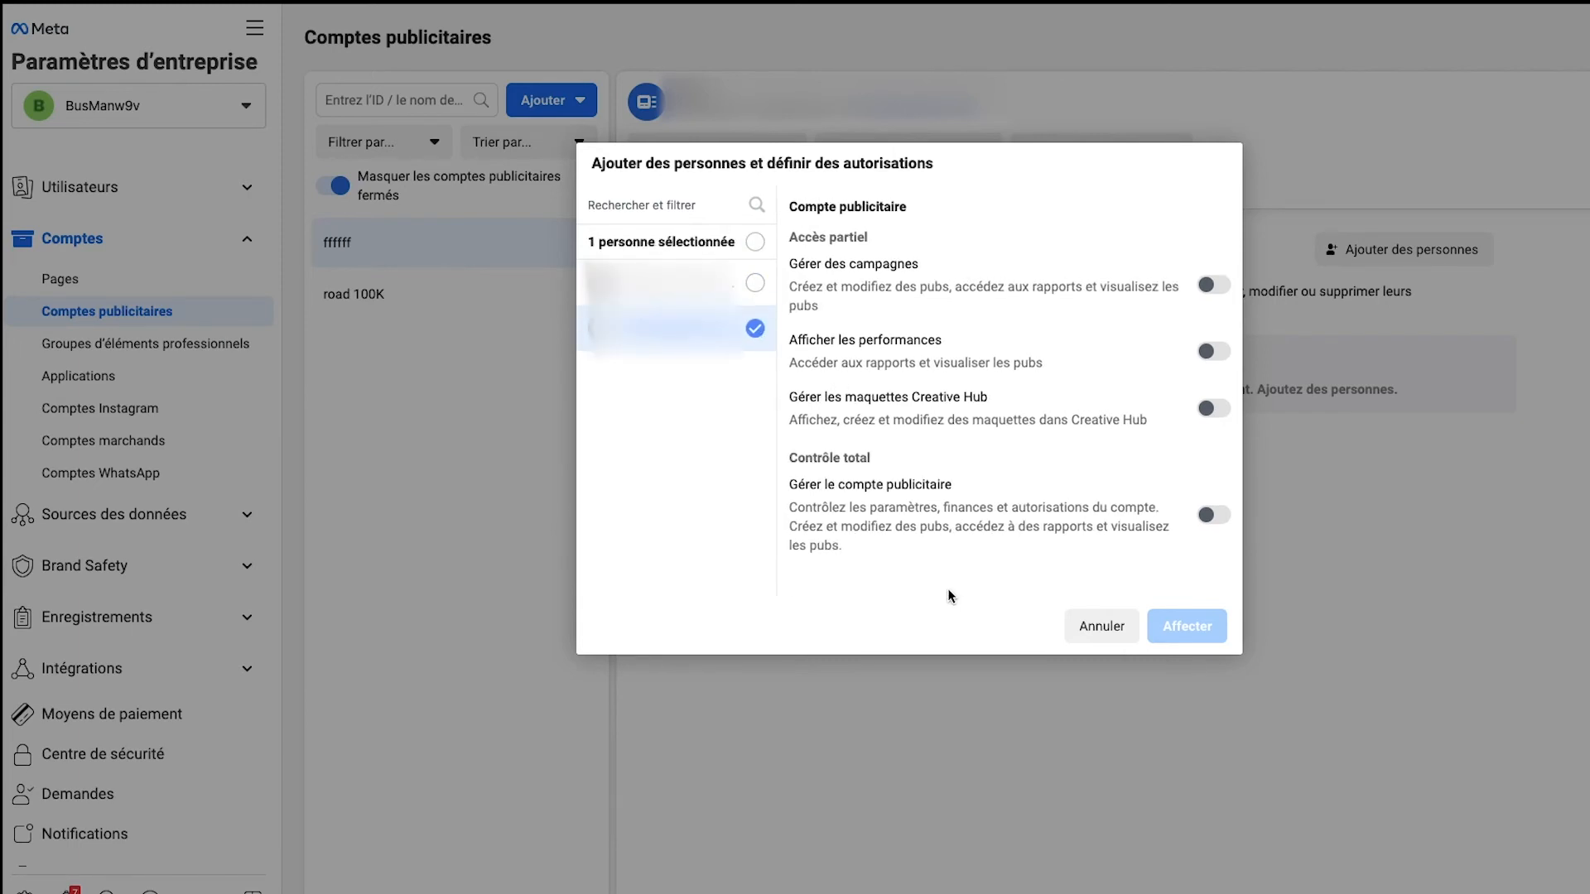
{"action": "left_click", "coordinate": [1212, 516]}
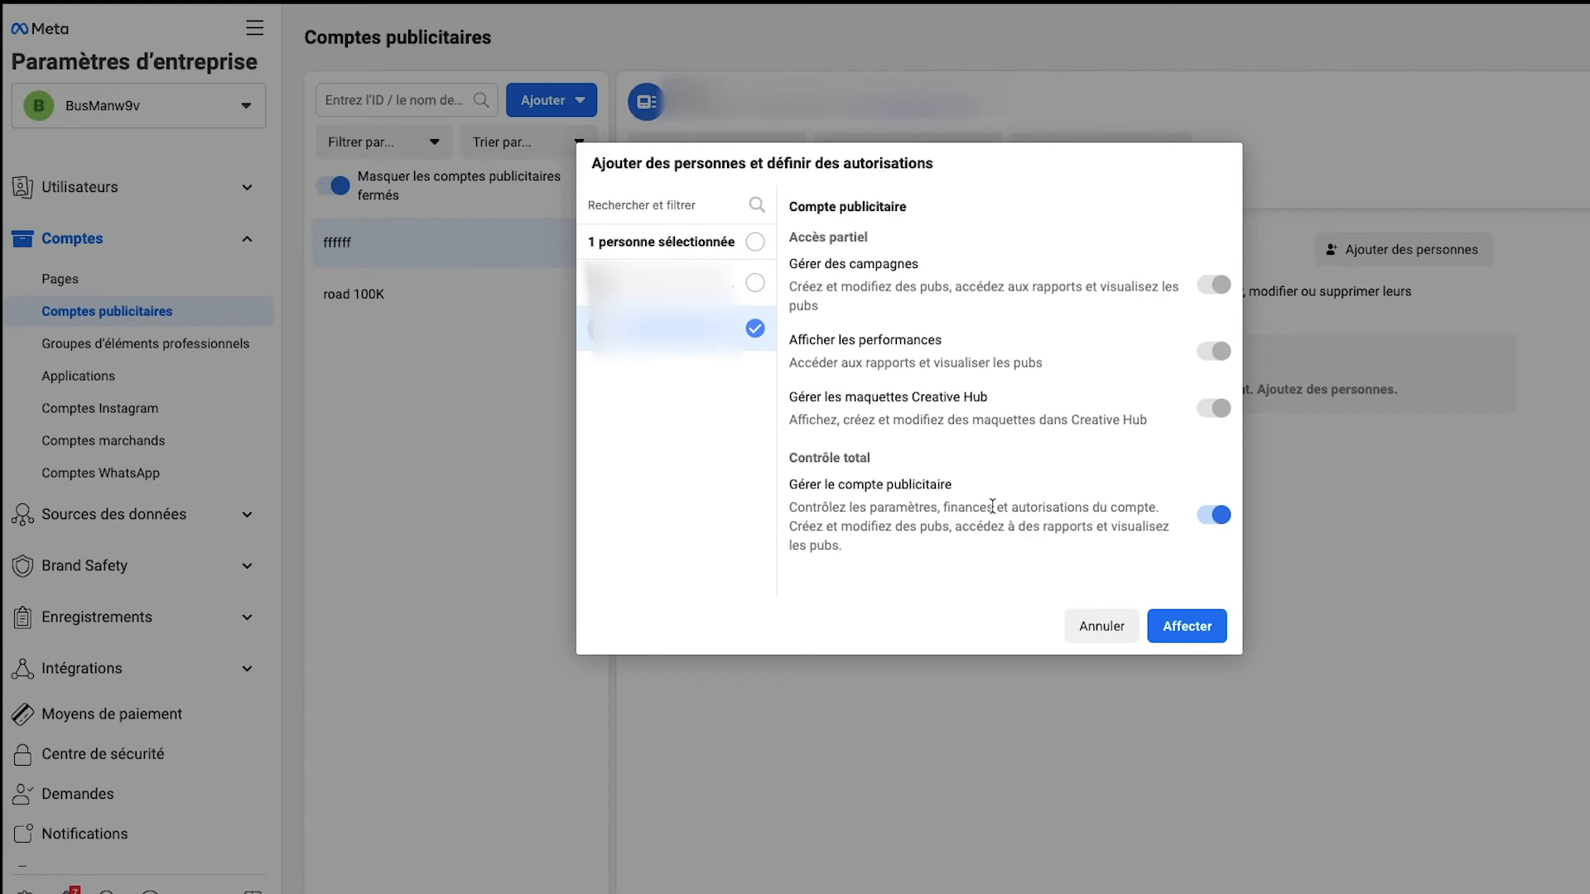
{"action": "left_click", "coordinate": [1092, 639]}
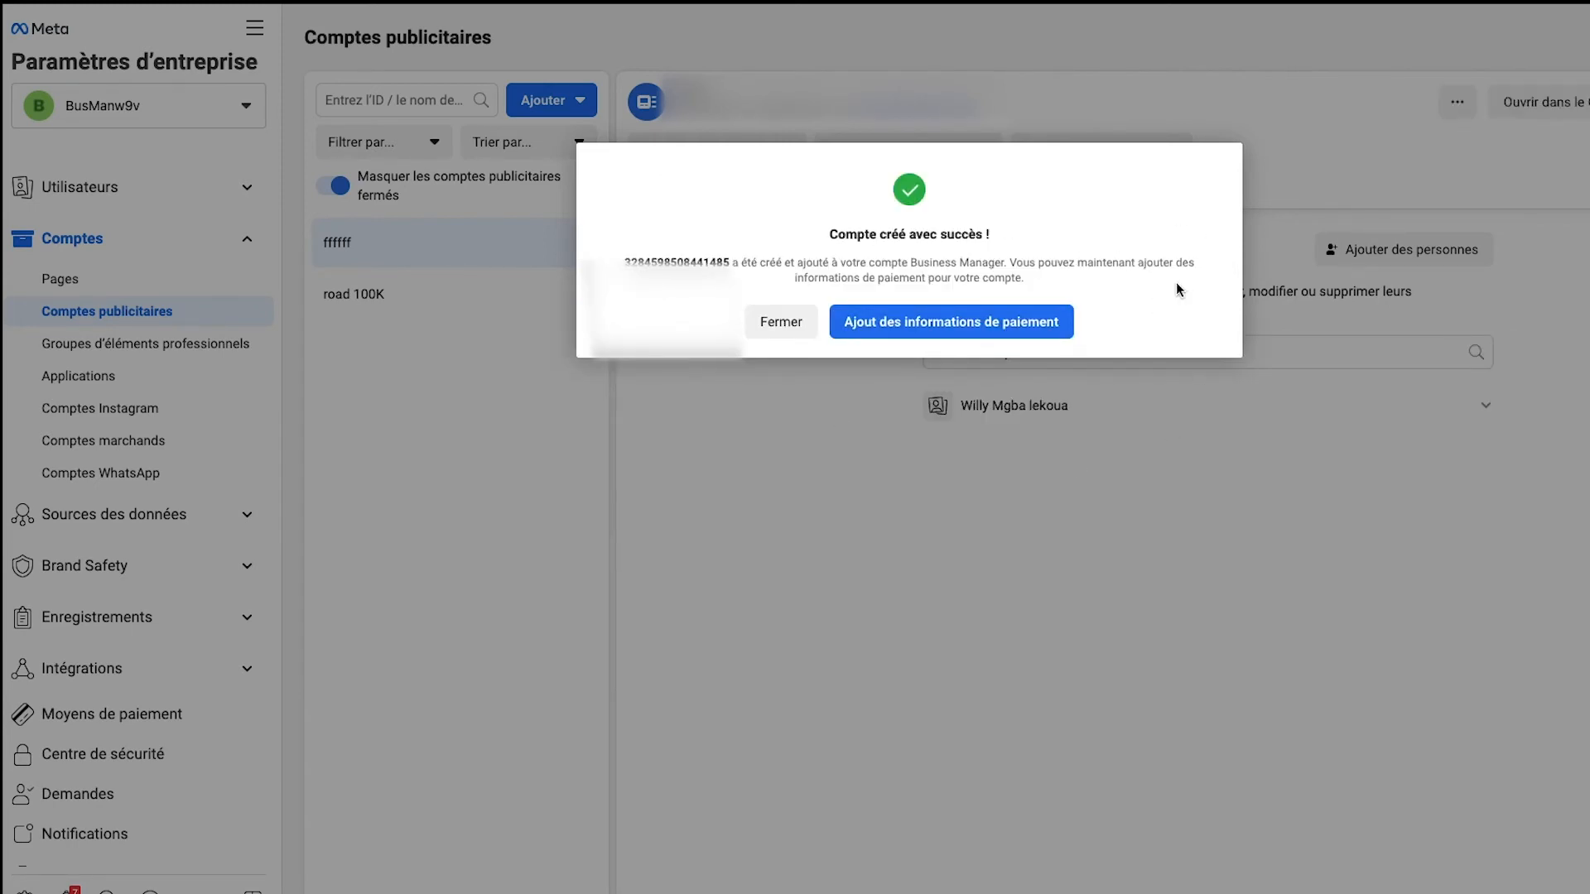
{"action": "left_click", "coordinate": [787, 324]}
{"action": "left_click", "coordinate": [1035, 326]}
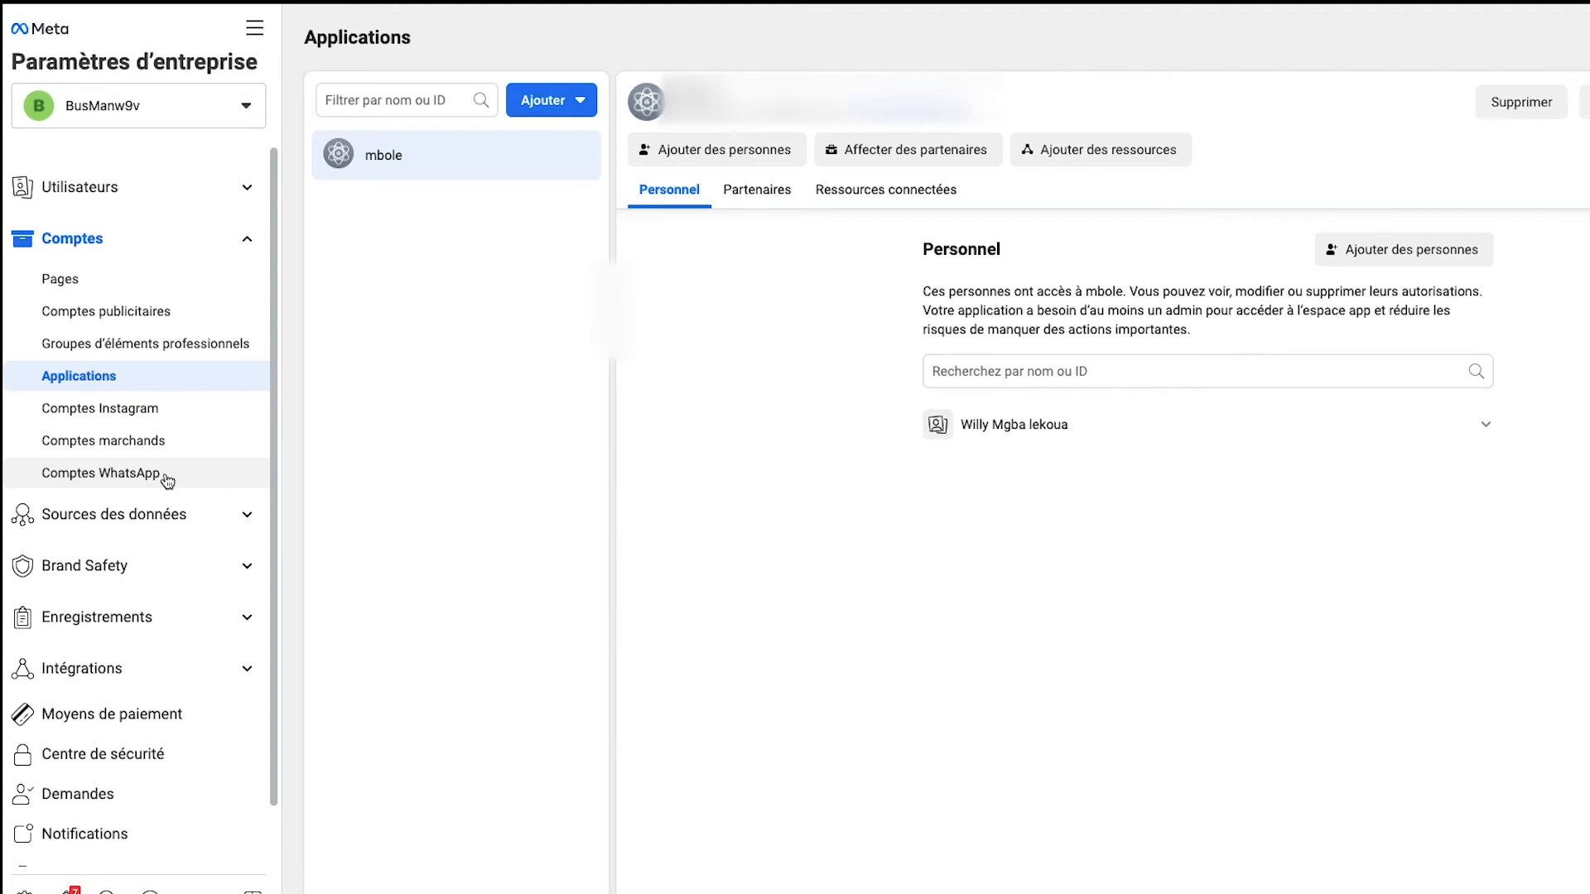
Step: View the Comptes Instagram and Comptes WhatsApp sections, then open the WhatsApp Business account form and cancel it
{"action": "left_click", "coordinate": [100, 408]}
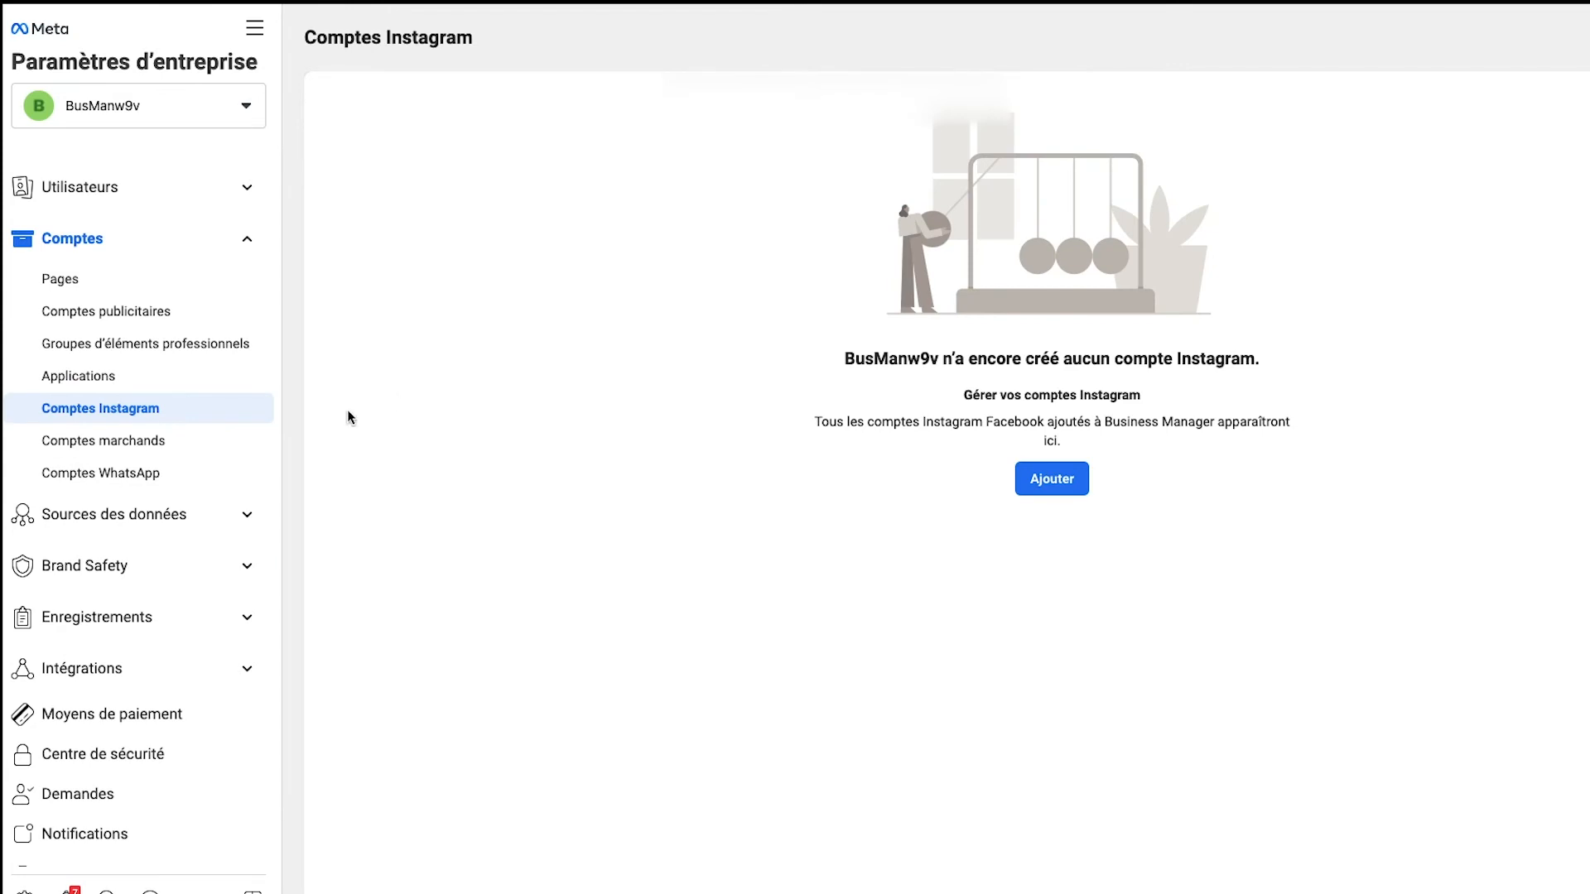
{"action": "left_click", "coordinate": [104, 473]}
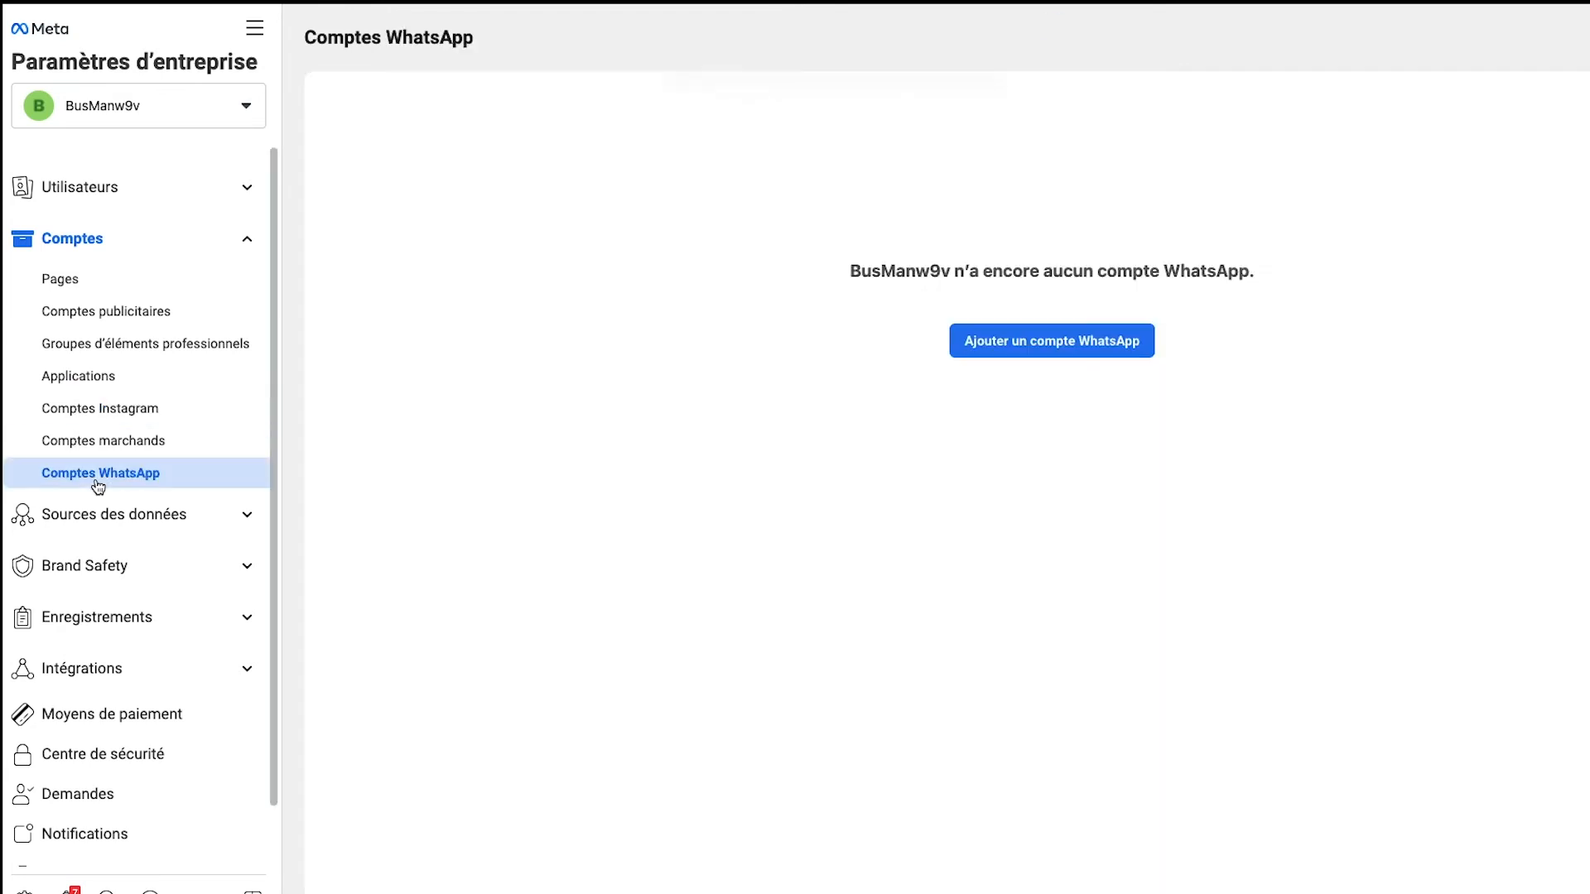
{"action": "left_click", "coordinate": [1121, 343]}
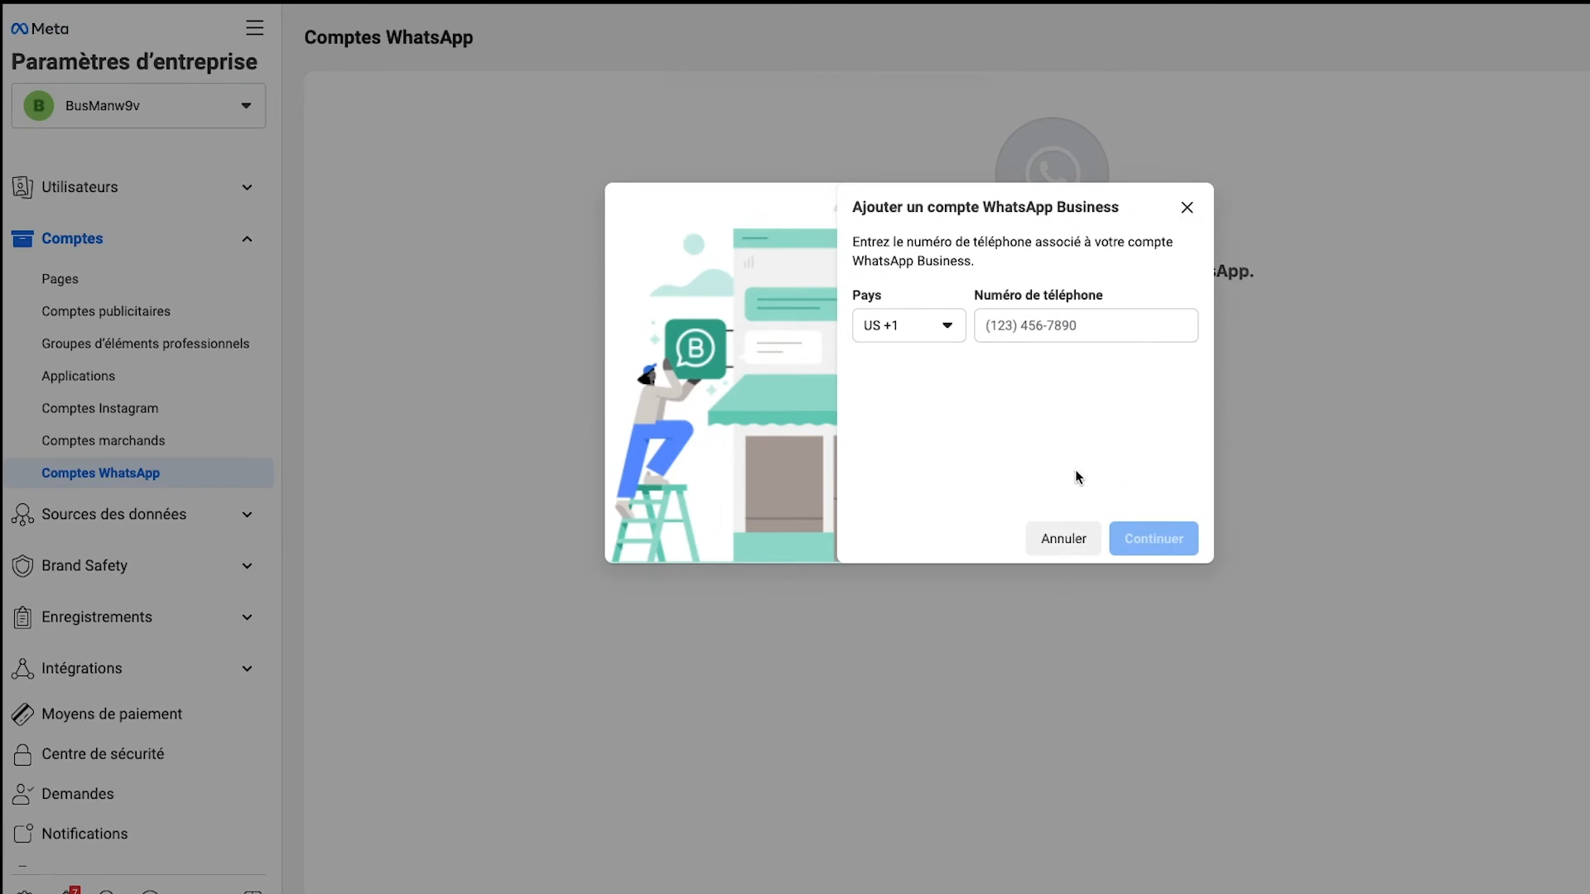
{"action": "left_click", "coordinate": [1079, 543]}
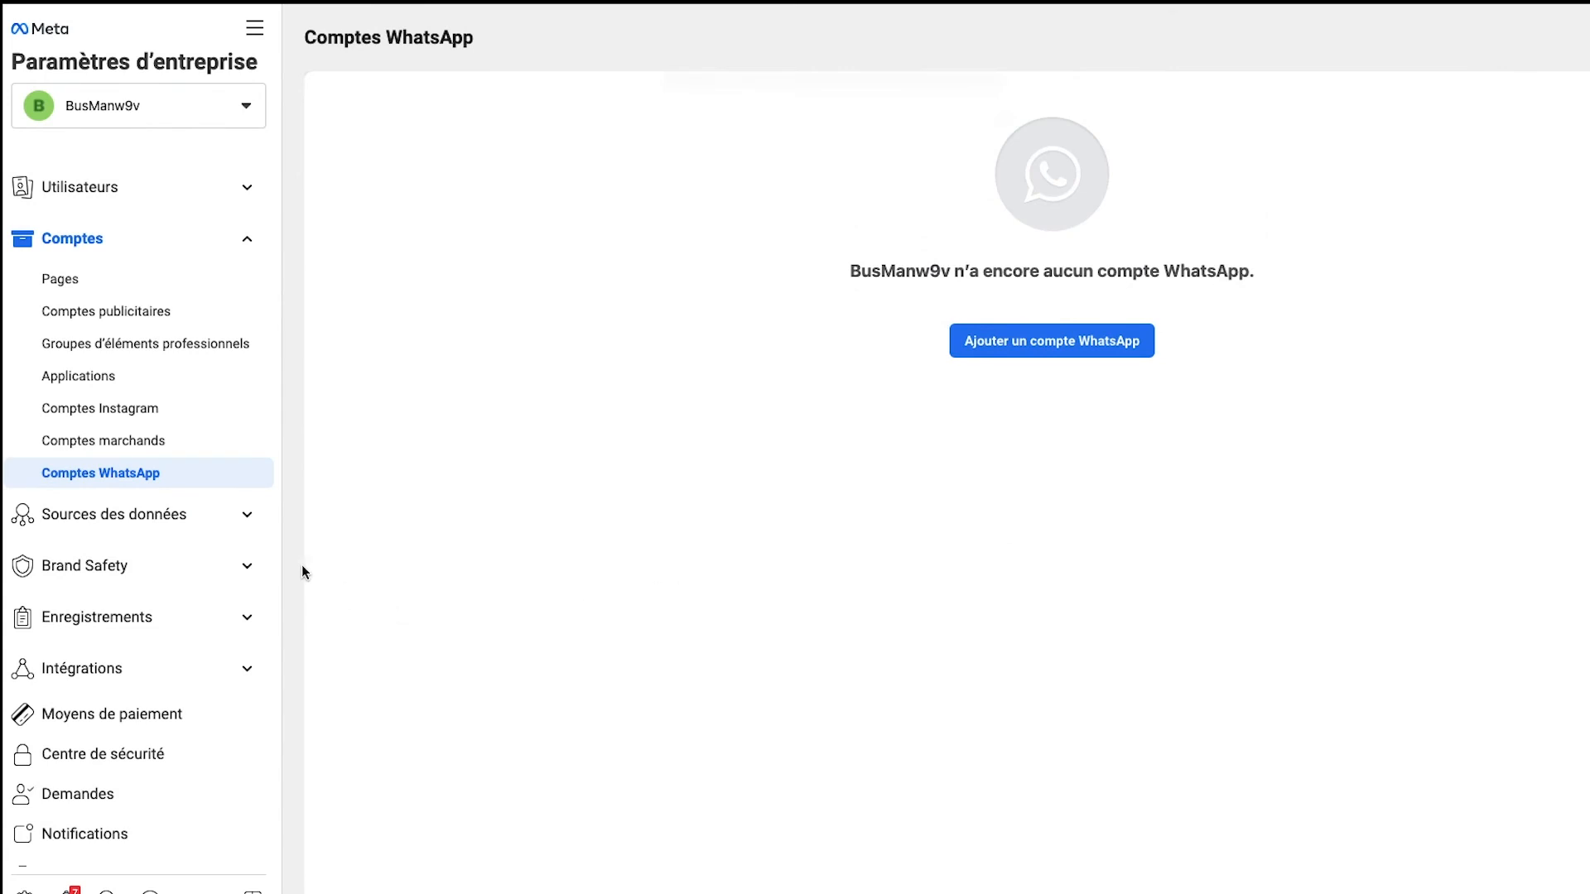
Step: Open the Moyens de paiement section in the business settings
{"action": "scroll", "coordinate": [142, 654], "scroll_direction": "down", "scroll_amount": 2}
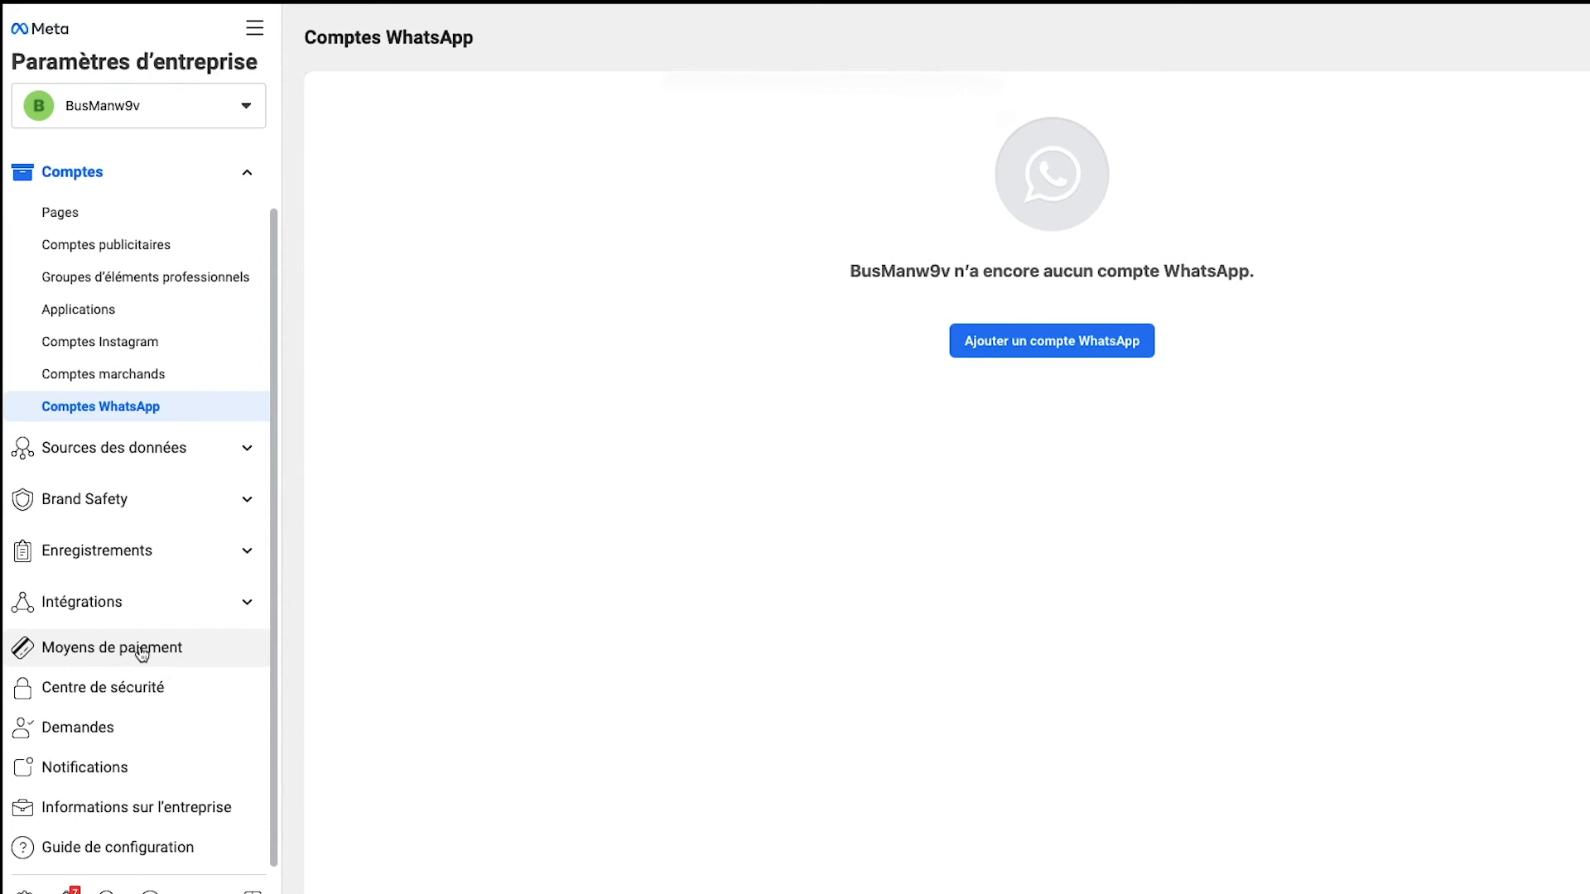
{"action": "left_click", "coordinate": [143, 654]}
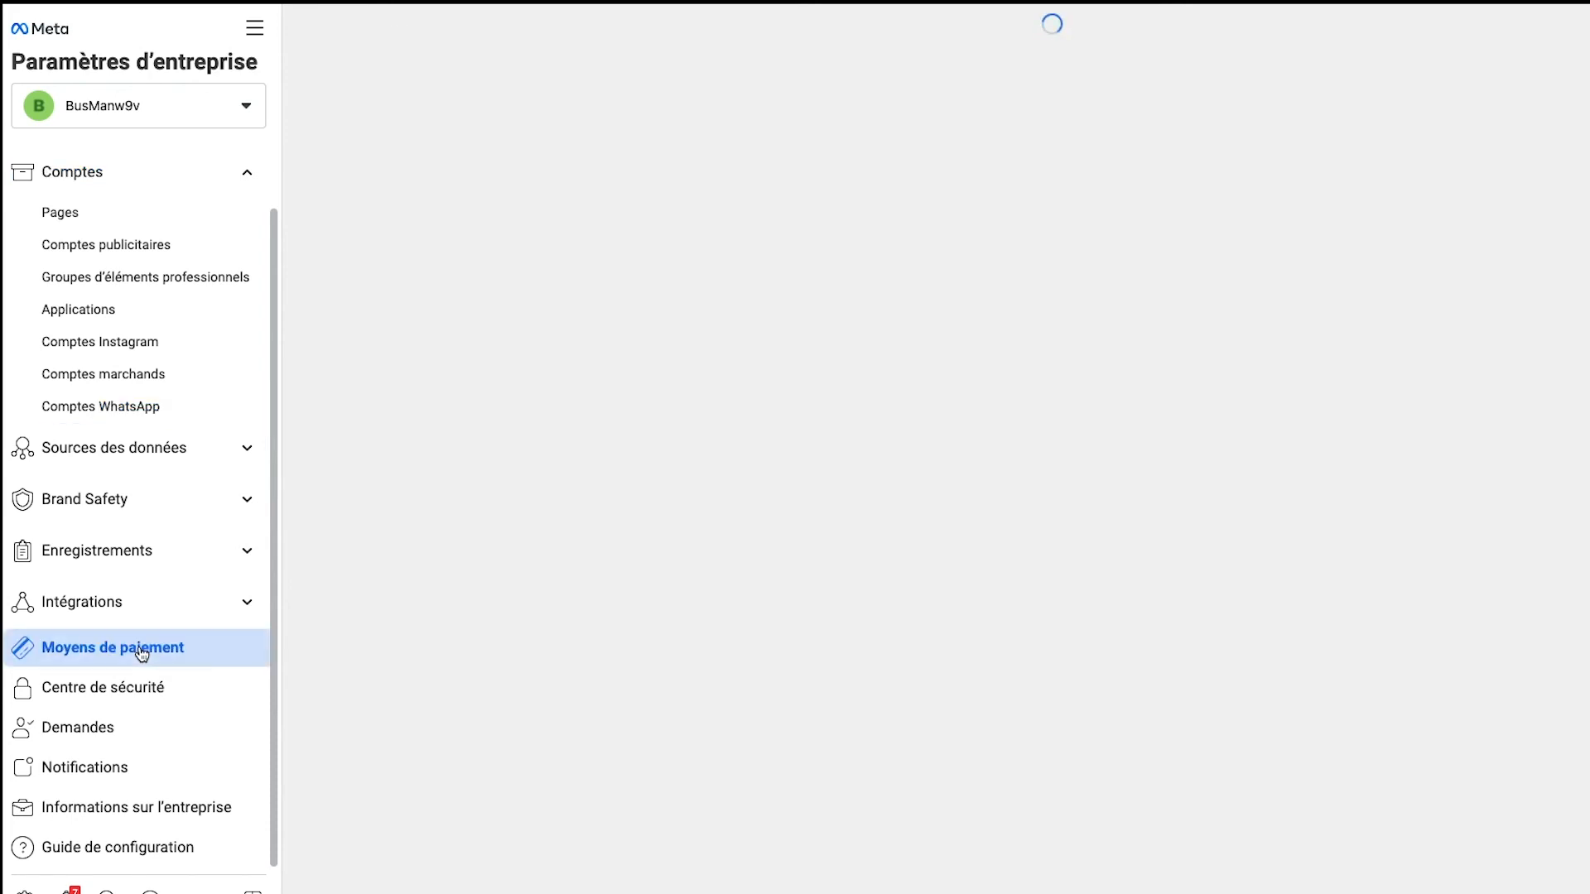